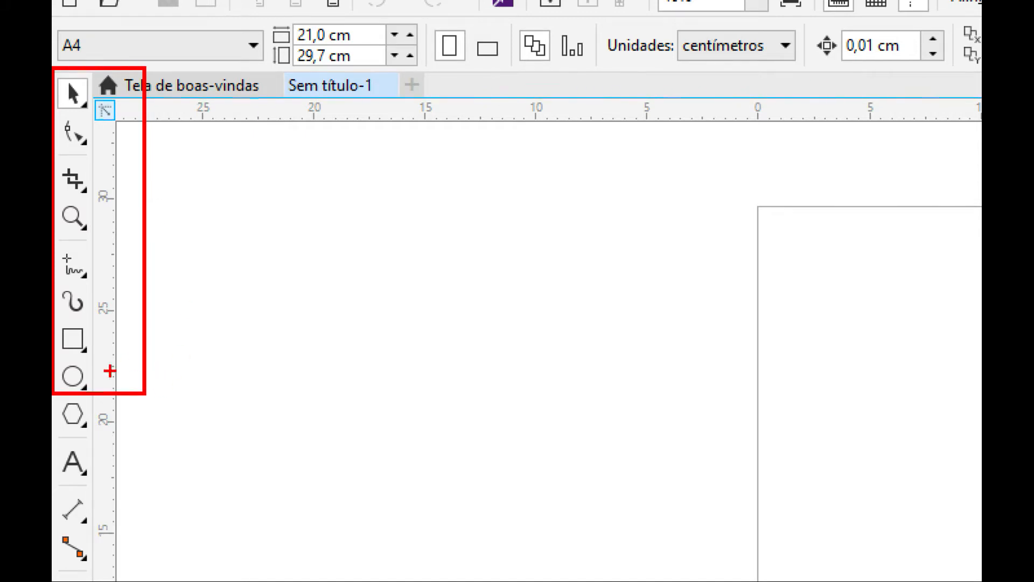
pyautogui.moveTo(97, 371); pyautogui.dragTo(264, 395)
pyautogui.moveTo(100, 334)
pyautogui.mouseDown()
pyautogui.moveTo(288, 348)
pyautogui.moveTo(291, 334)
pyautogui.mouseUp()
# - Draw an ellipse about 20.6 × 10.4 cm across the page's upper half and a circle about 14 cm wide beside the page
pyautogui.click(73, 375)
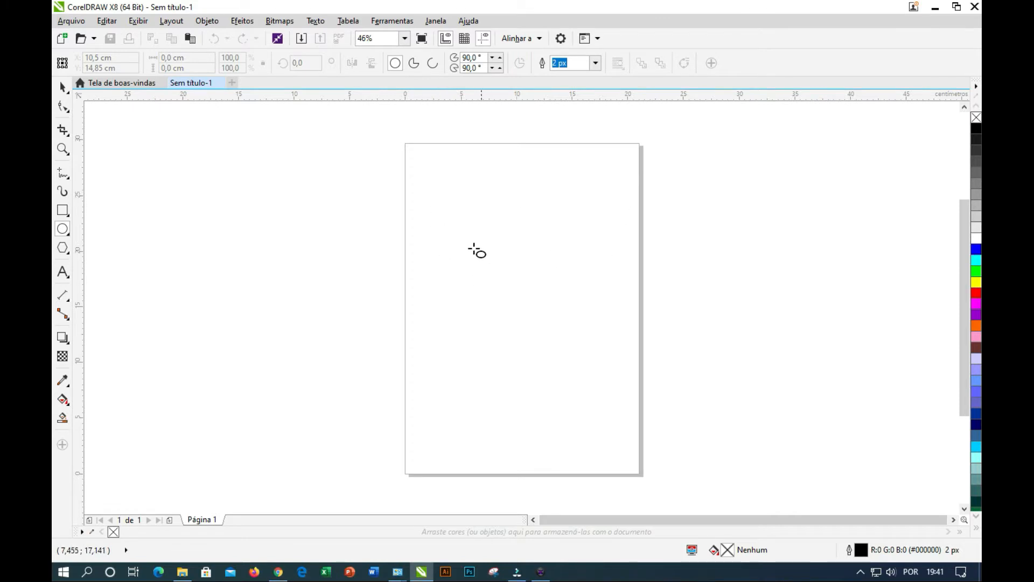
pyautogui.moveTo(426, 187); pyautogui.dragTo(655, 302)
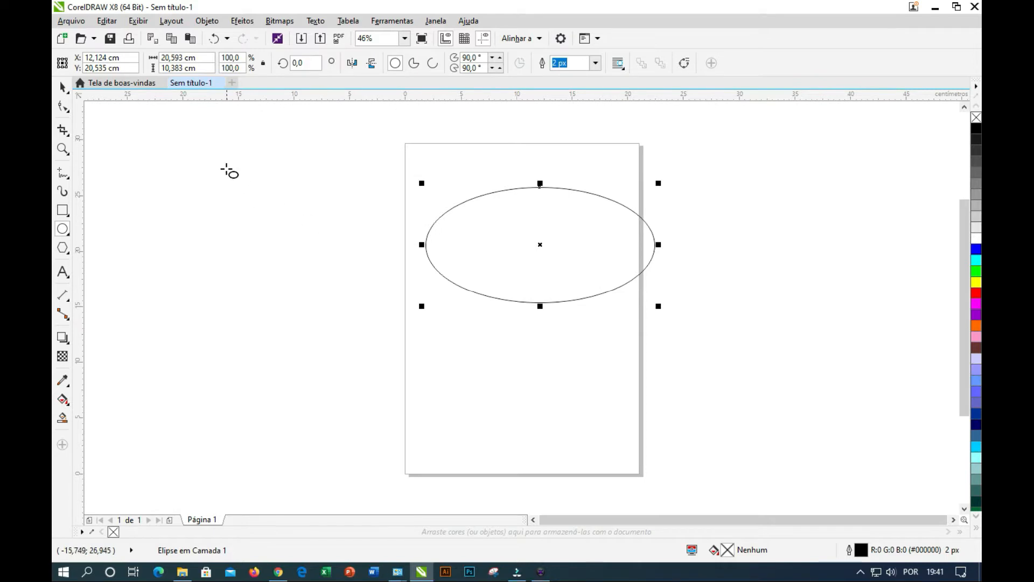
pyautogui.moveTo(227, 170); pyautogui.dragTo(383, 199)
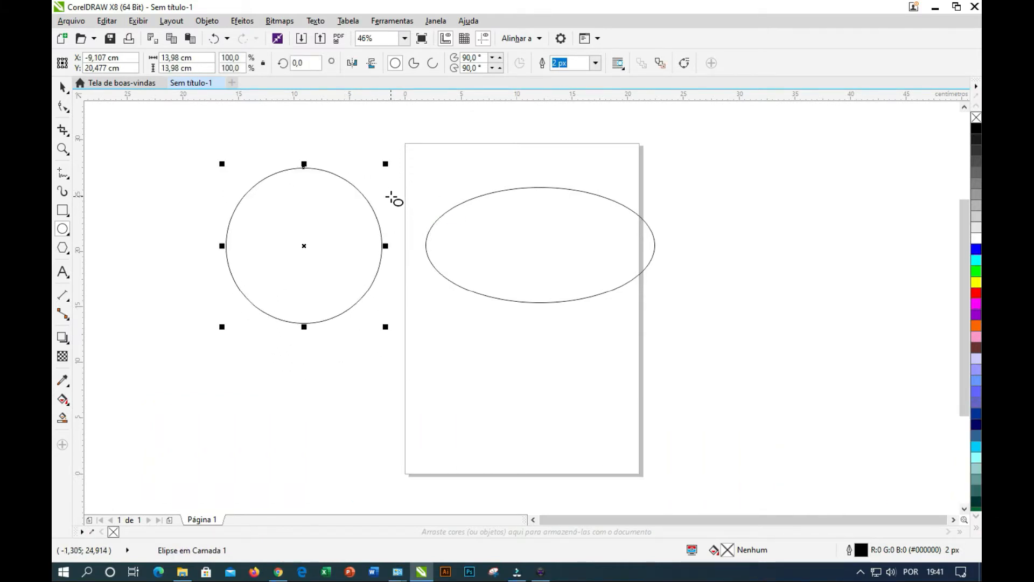
# - Switch to the Pick tool, select the ellipse and the circle in turn, and clear the selection
pyautogui.click(281, 270)
pyautogui.click(62, 87)
pyautogui.click(540, 210)
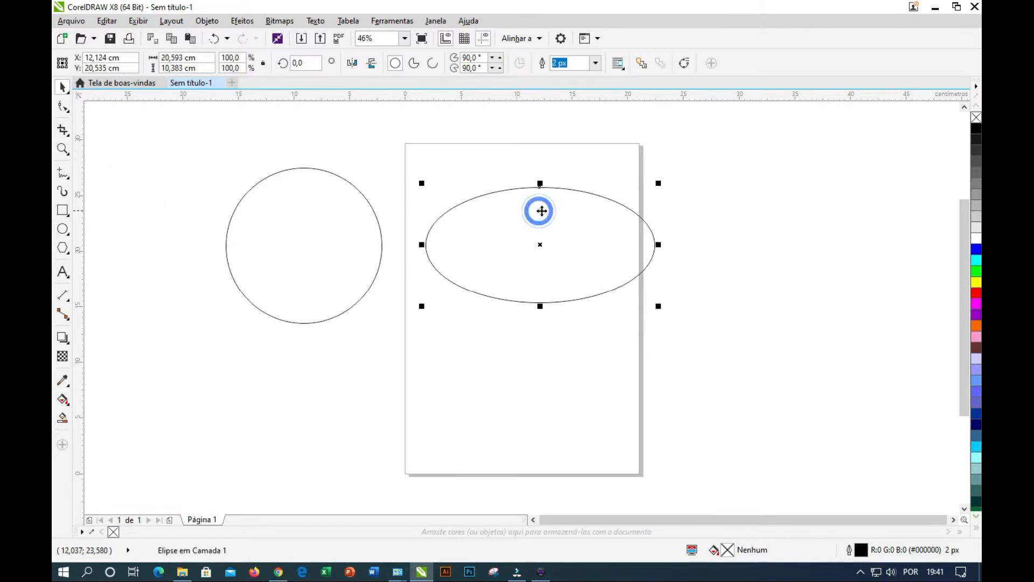
pyautogui.click(291, 226)
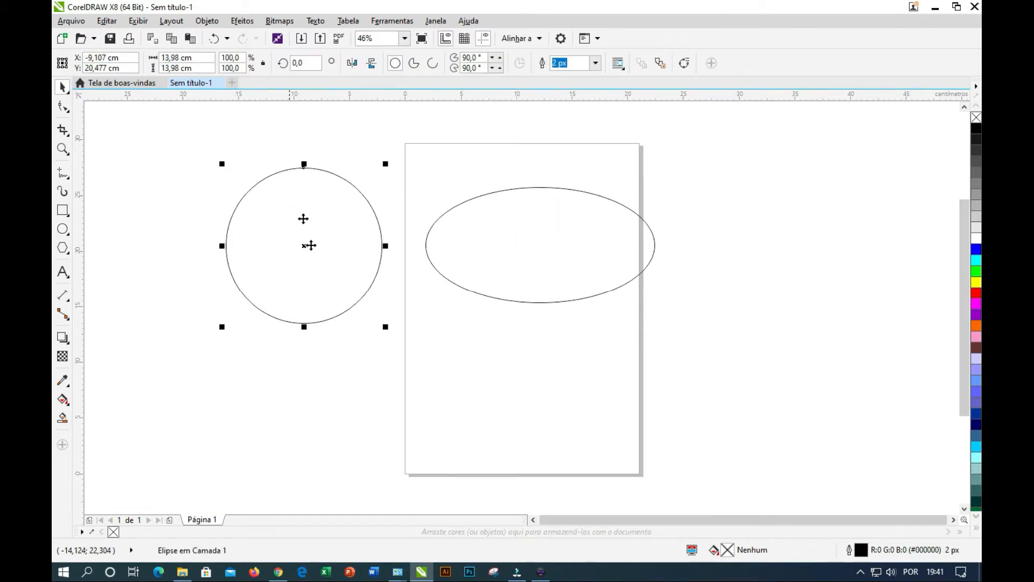
pyautogui.click(509, 362)
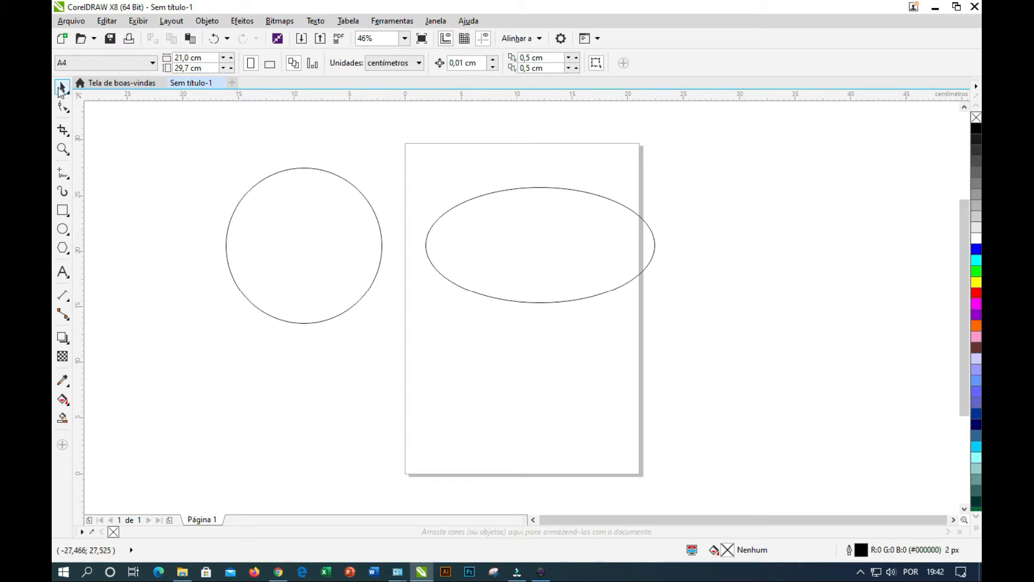
# - Move the circle onto the lower half of the page and shift the ellipse toward the page's upper right
pyautogui.click(282, 214)
pyautogui.click(500, 235)
pyautogui.click(317, 234)
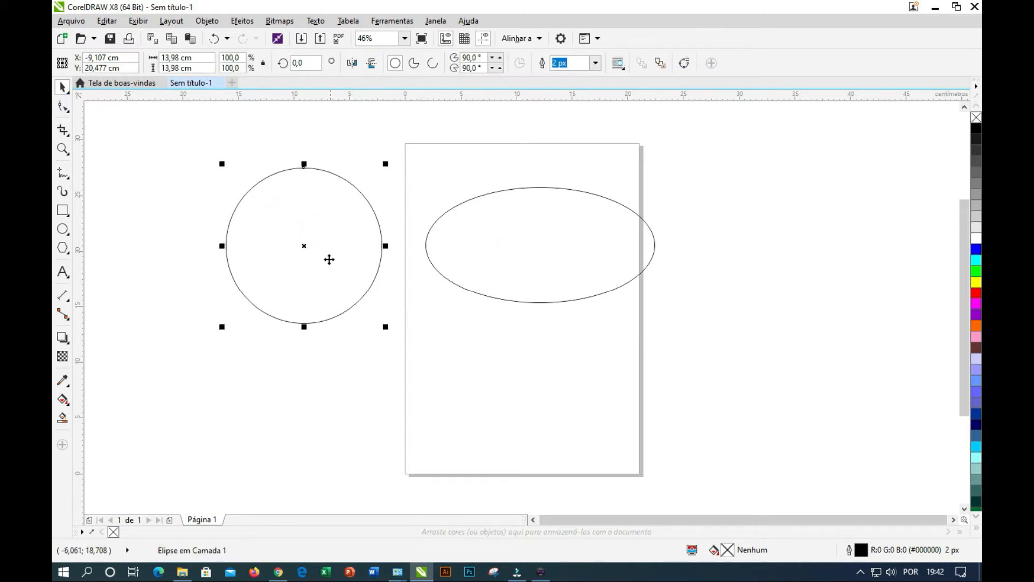
pyautogui.moveTo(327, 258); pyautogui.dragTo(529, 397)
pyautogui.click(555, 253)
pyautogui.moveTo(556, 256); pyautogui.dragTo(593, 209)
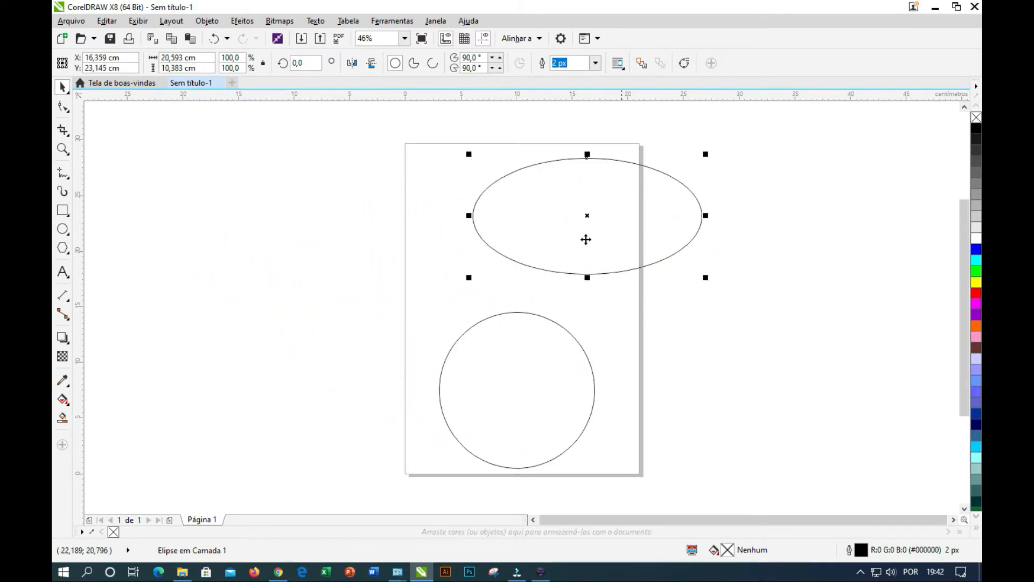
# - Resize the ellipse to about 15.1 cm wide and 6.5 cm high
pyautogui.moveTo(710, 151); pyautogui.dragTo(644, 181)
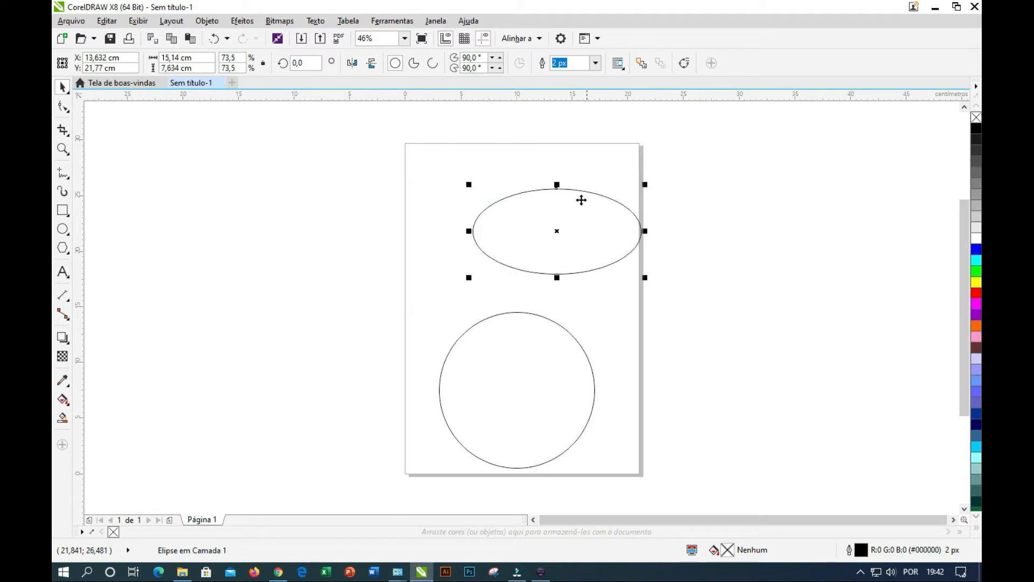
pyautogui.moveTo(556, 185); pyautogui.dragTo(557, 151)
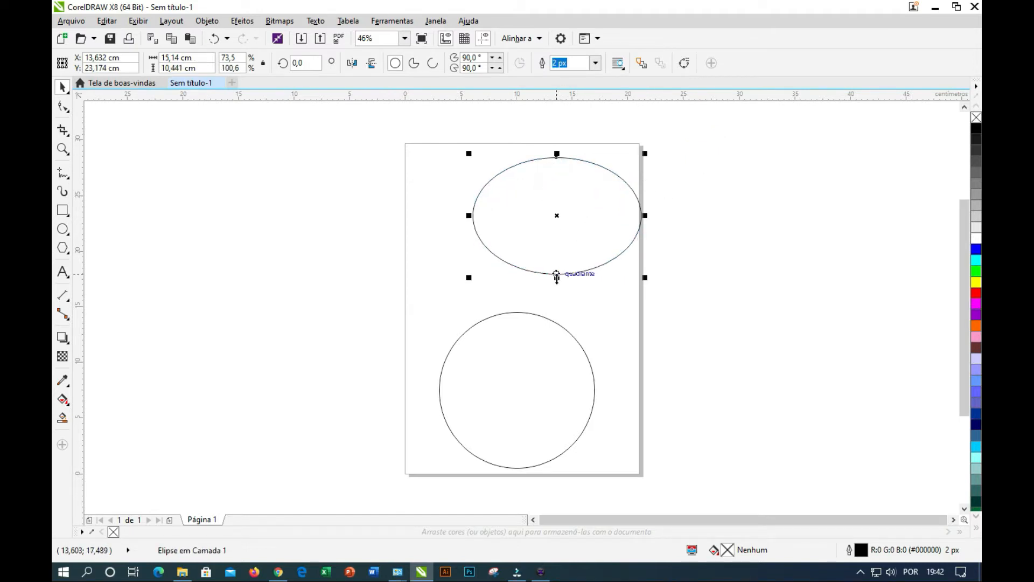
pyautogui.moveTo(557, 278); pyautogui.dragTo(556, 233)
pyautogui.click(768, 268)
# - Move the ellipse to about X 10.2, Y 21.1 cm above the circle, and the circle to about X 10.6, Y 9 cm
pyautogui.click(577, 209)
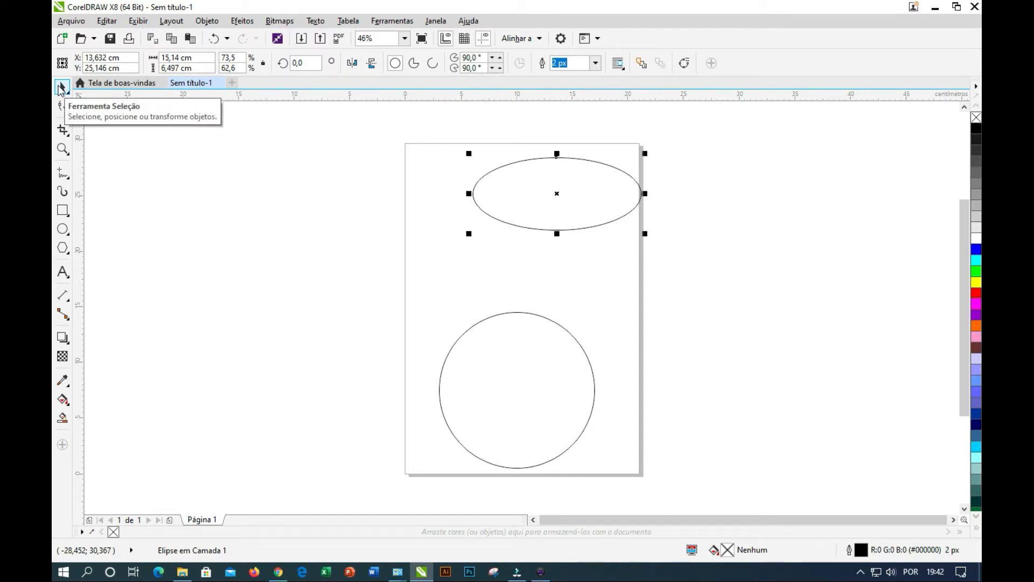
pyautogui.moveTo(533, 218); pyautogui.dragTo(495, 262)
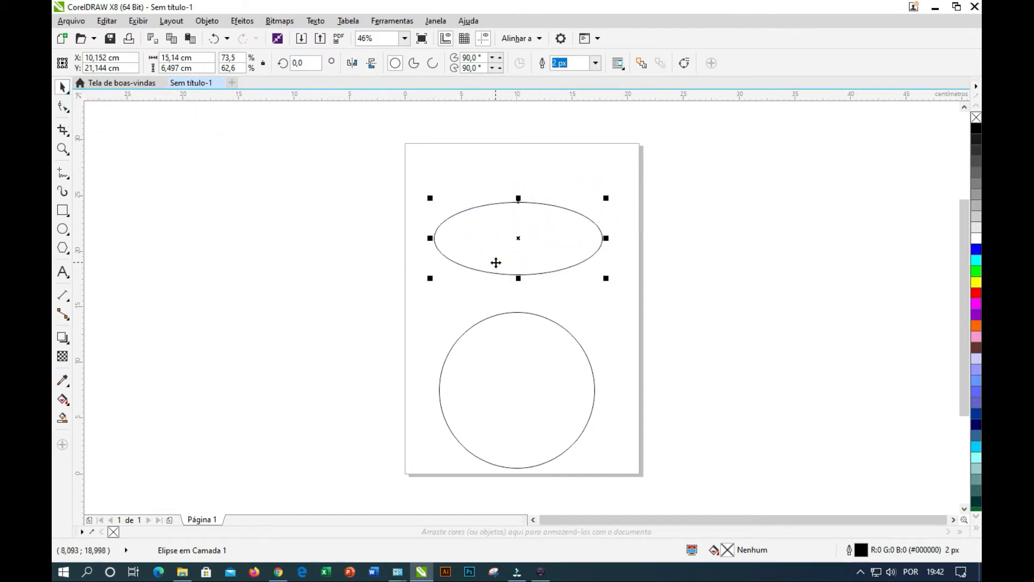
pyautogui.moveTo(520, 398); pyautogui.dragTo(527, 380)
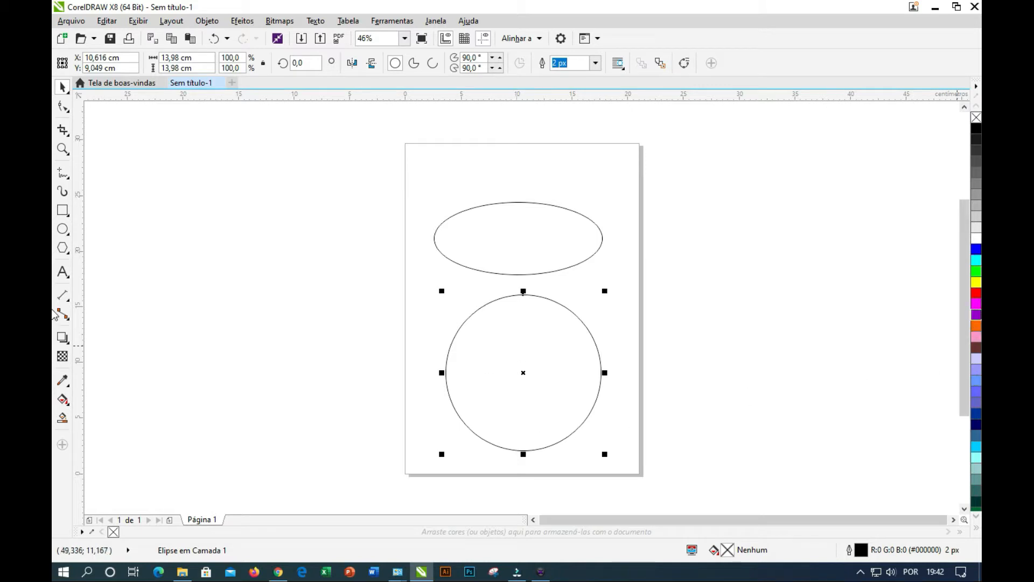
# - Fill the circle with red and the ellipse with green
pyautogui.click(977, 294)
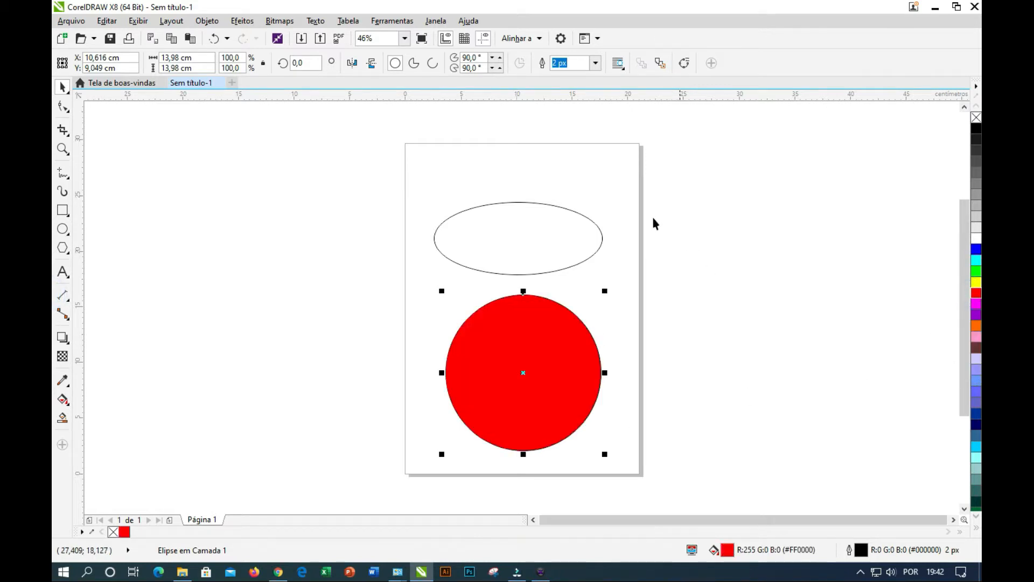
pyautogui.click(535, 219)
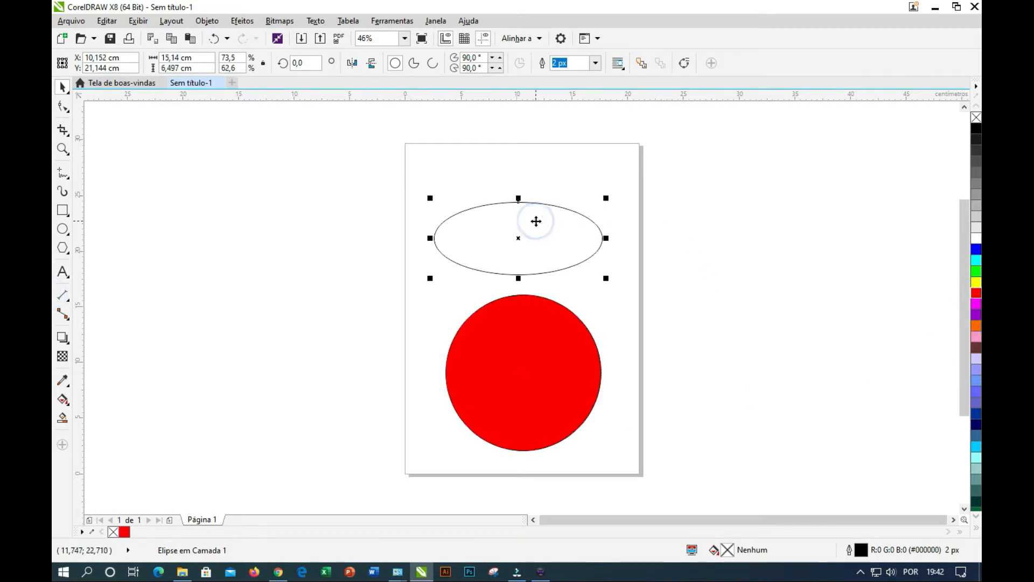
pyautogui.click(976, 270)
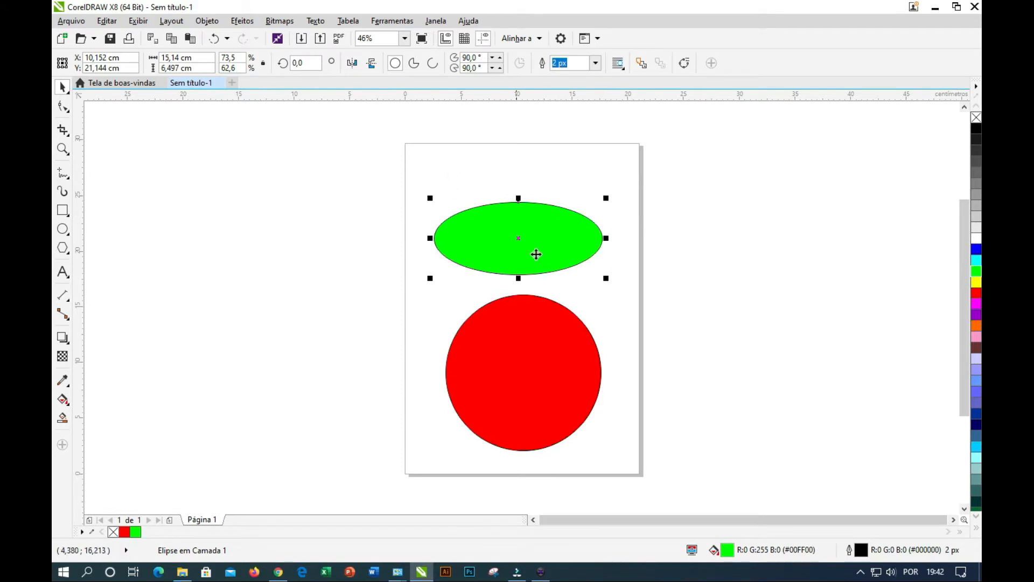
# - Move the red circle up to about X 9.7, Y 15.5 cm so it overlaps the green ellipse, and select the ellipse
pyautogui.scroll(4, 527, 219)
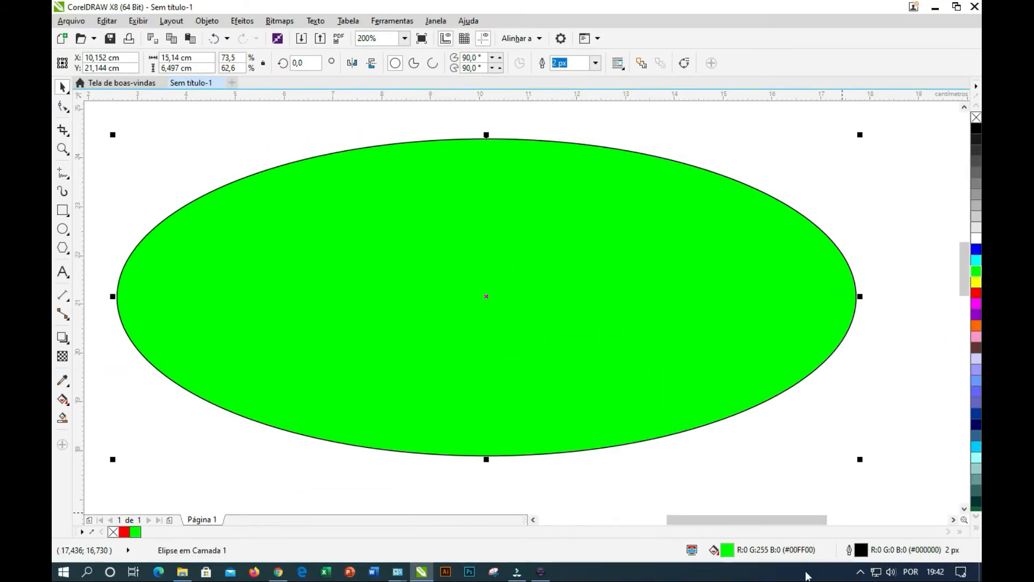
pyautogui.scroll(-3, 591, 365)
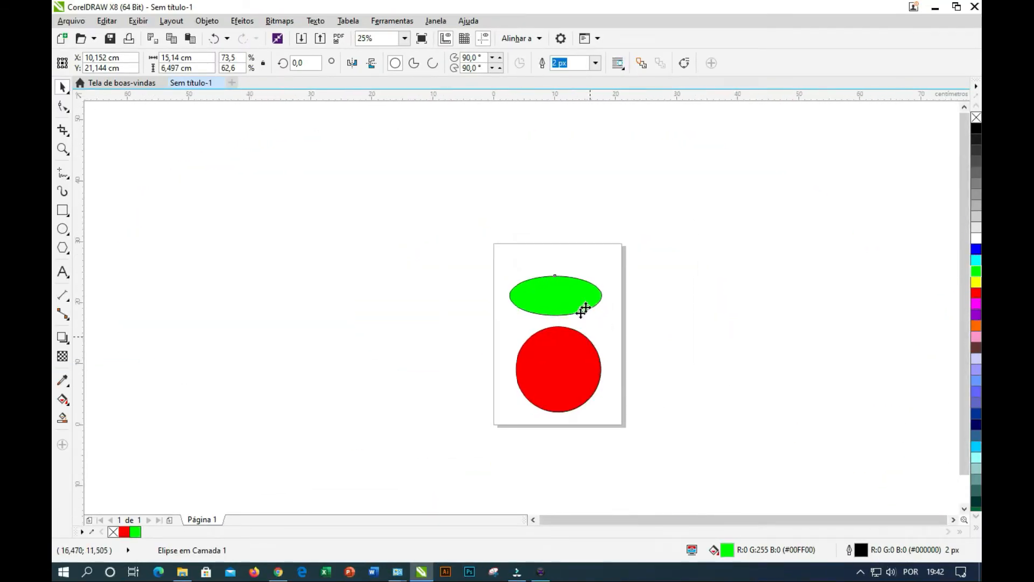
pyautogui.scroll(1, 583, 365)
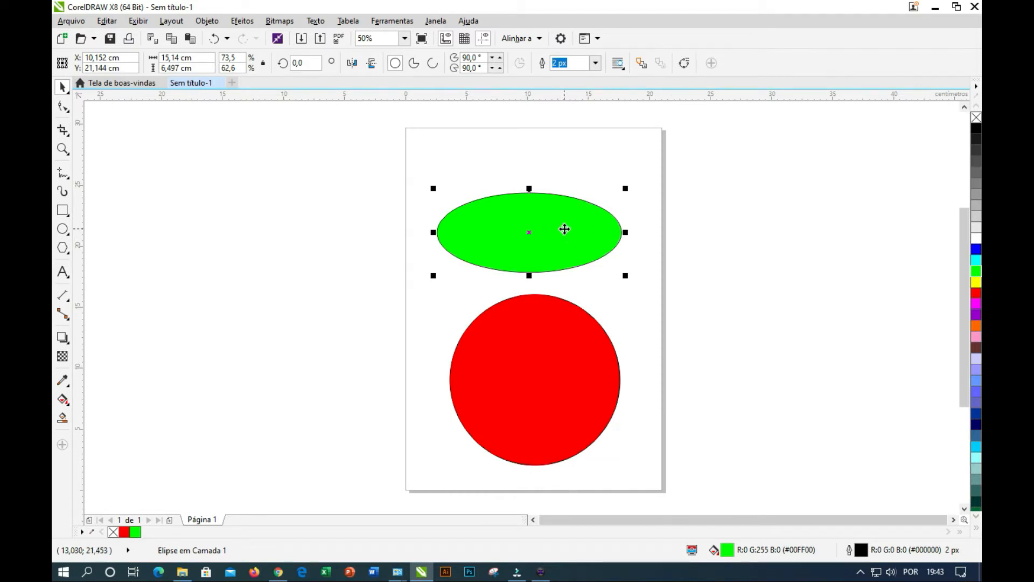
pyautogui.click(571, 351)
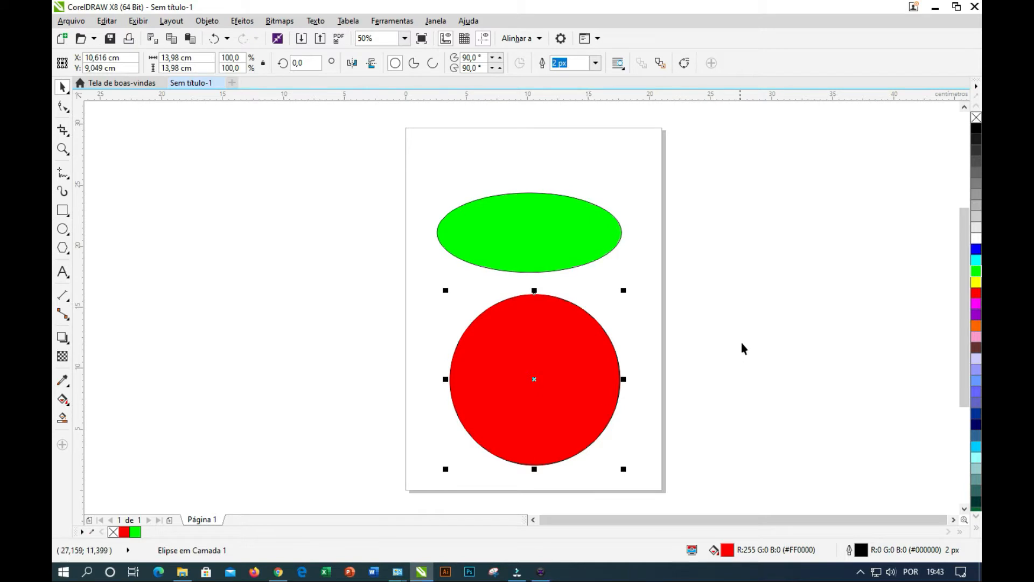
pyautogui.click(774, 321)
pyautogui.click(567, 350)
pyautogui.moveTo(588, 360); pyautogui.dragTo(577, 282)
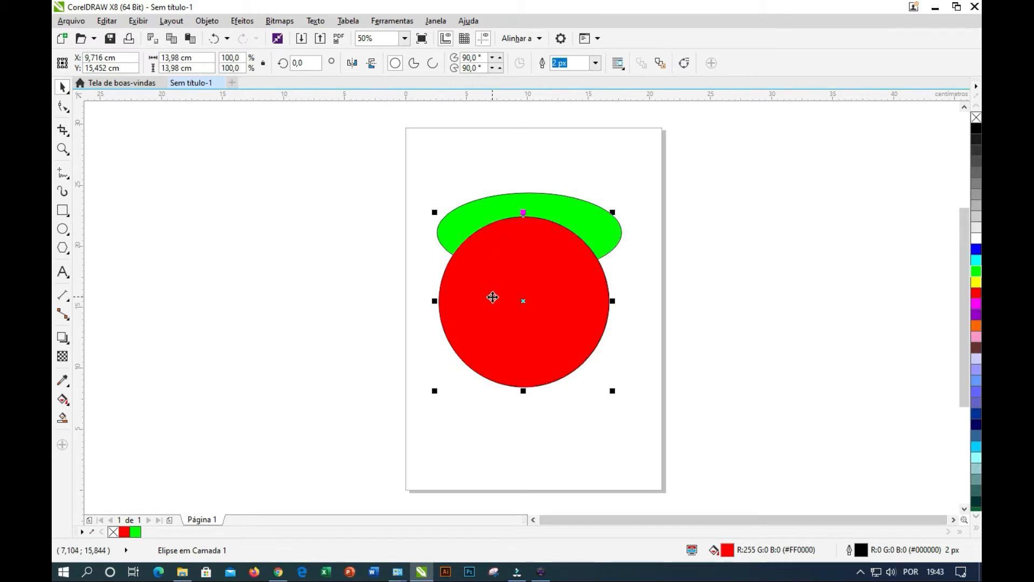
pyautogui.click(563, 209)
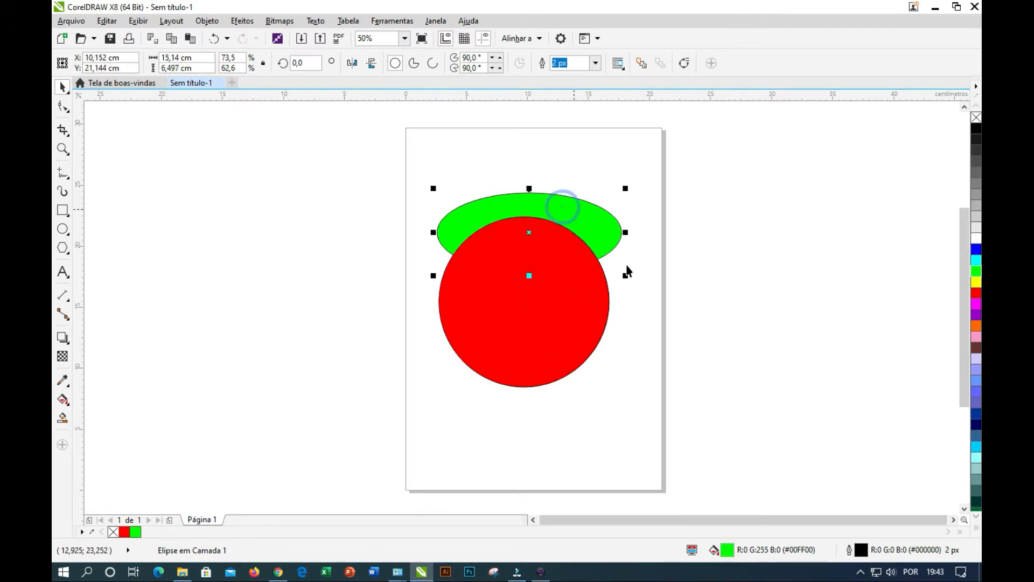
# - Draw a rectangle about 12.3 × 6.7 cm to the left of the page and a square about 9.5 cm wide below it
pyautogui.click(62, 211)
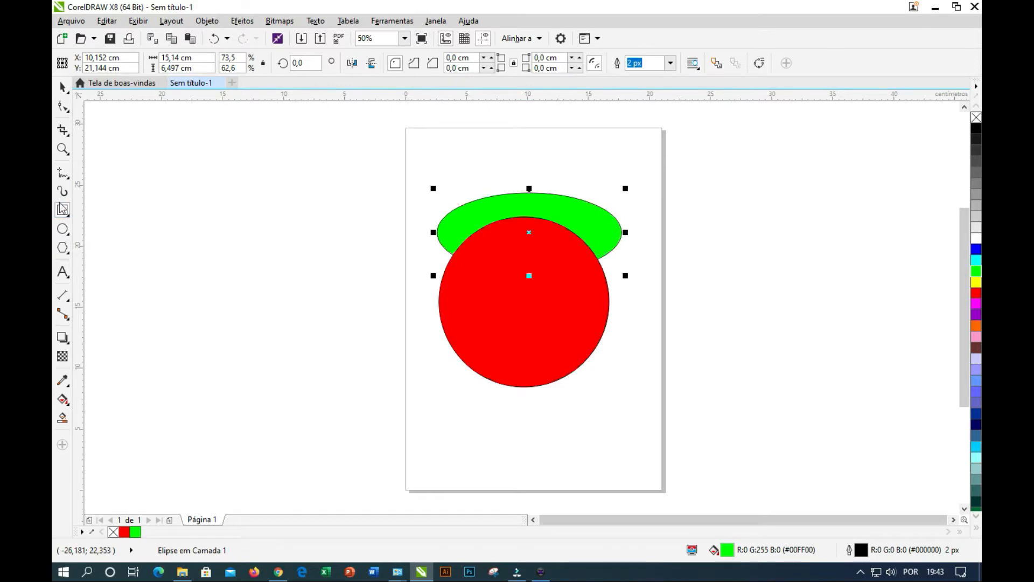
pyautogui.moveTo(212, 203); pyautogui.dragTo(364, 285)
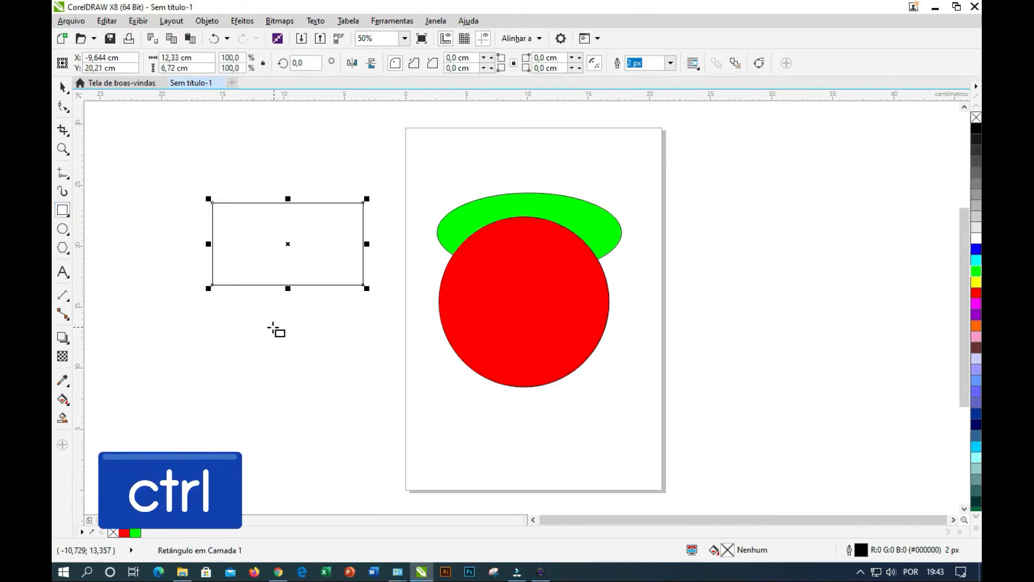
pyautogui.moveTo(240, 309); pyautogui.dragTo(358, 426)
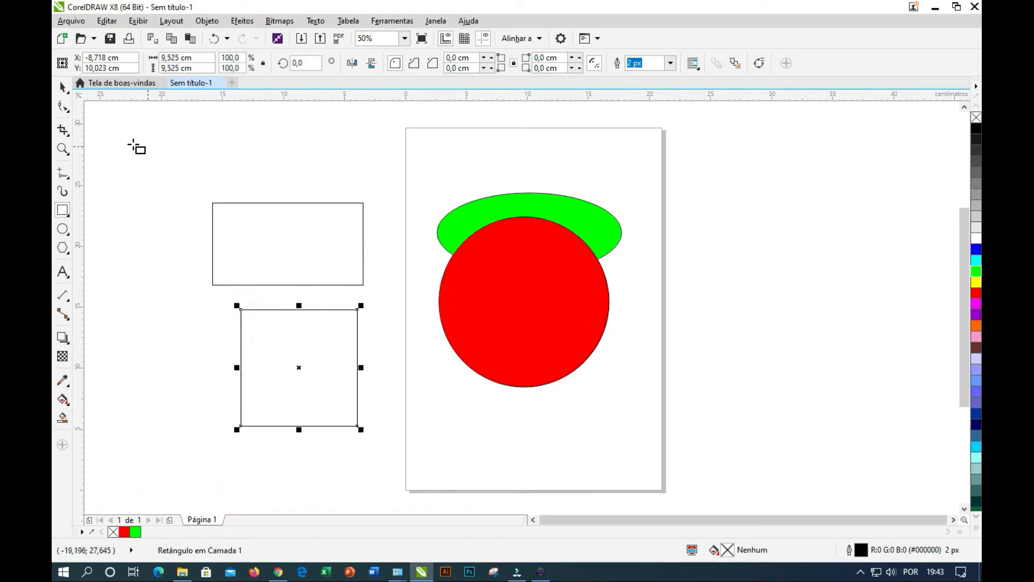
# - Fill the square with blue and move it over the lower part of the red circle
pyautogui.click(65, 89)
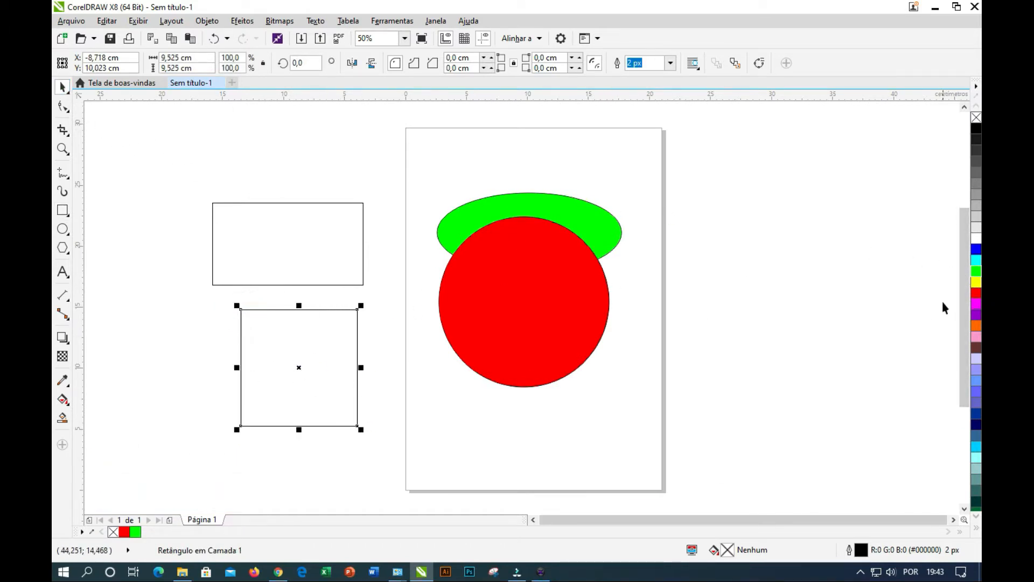
pyautogui.click(977, 249)
pyautogui.moveTo(295, 386); pyautogui.dragTo(509, 354)
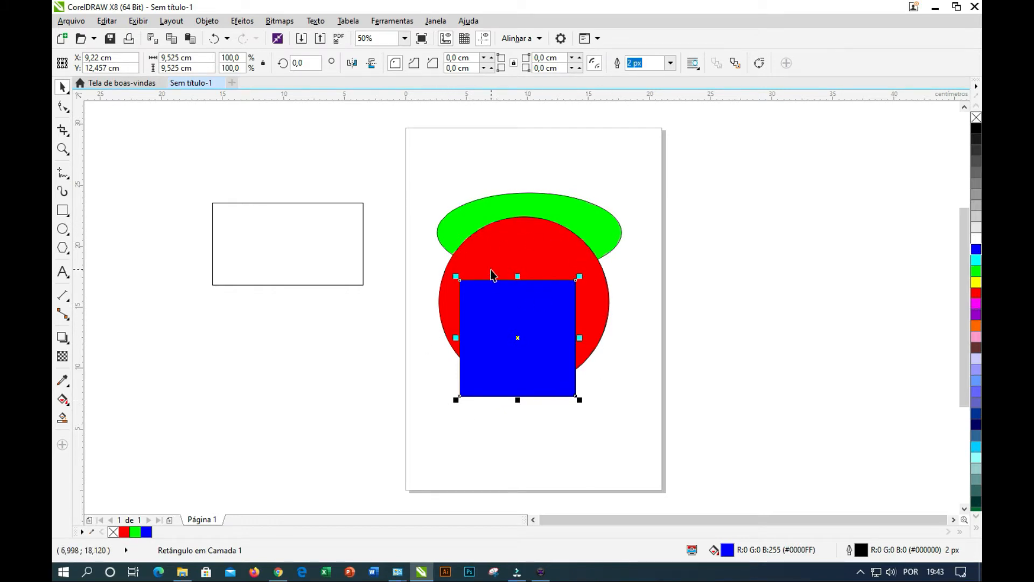
# - Fill the rectangle with yellow and move it onto the page so it overlaps the red circle and blue square
pyautogui.click(266, 240)
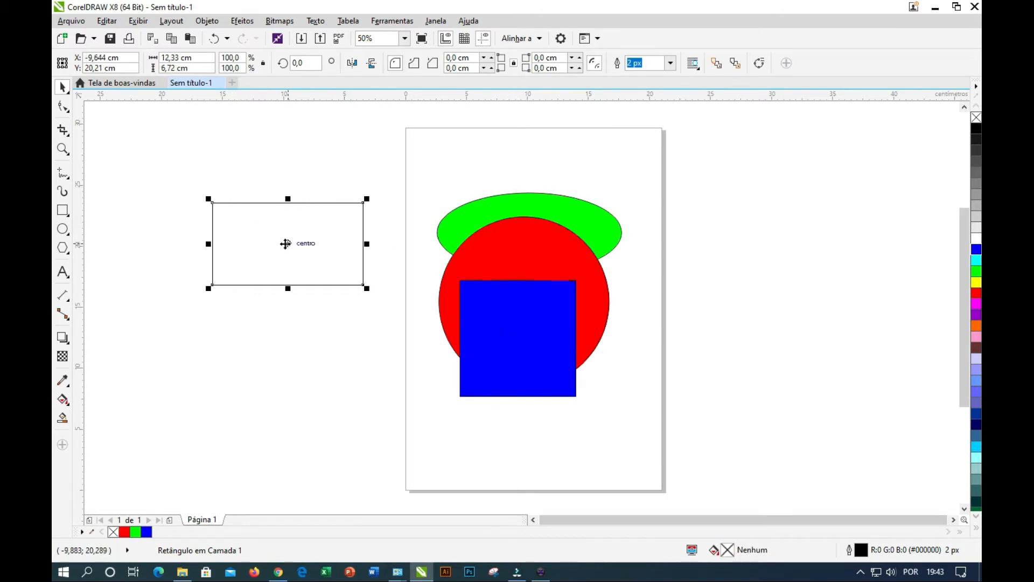
pyautogui.click(975, 284)
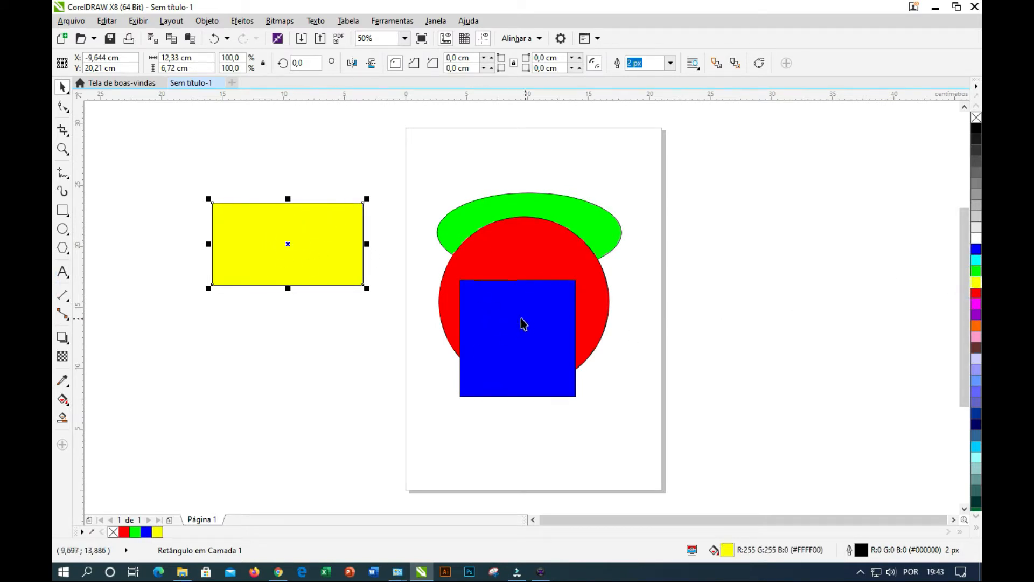
pyautogui.moveTo(305, 233); pyautogui.dragTo(492, 286)
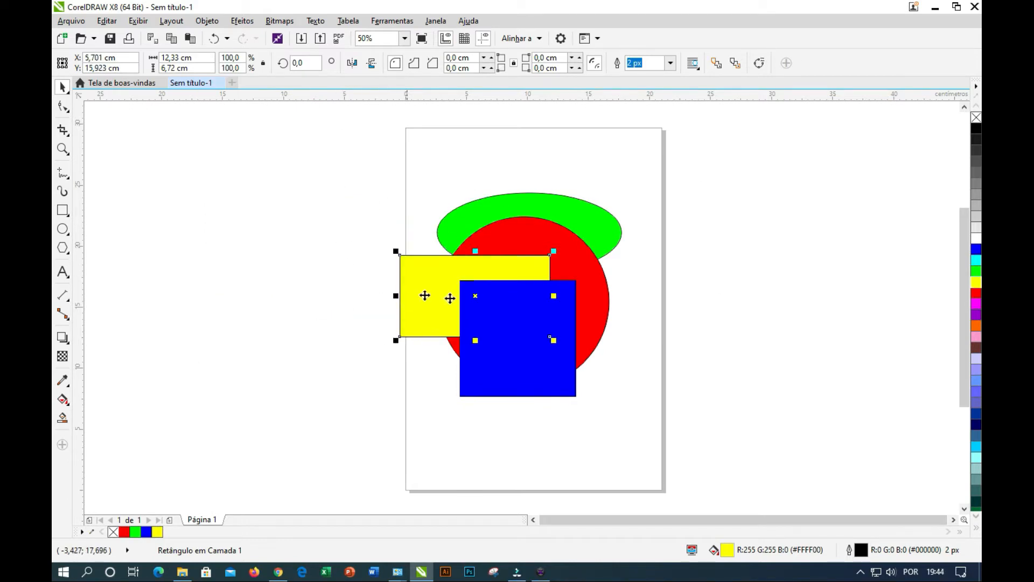
# - Try sending the yellow rectangle back one level and bringing it forward one level in the stacking order
pyautogui.scroll(2, 439, 275)
pyautogui.scroll(-2, 439, 274)
pyautogui.scroll(-1, 438, 275)
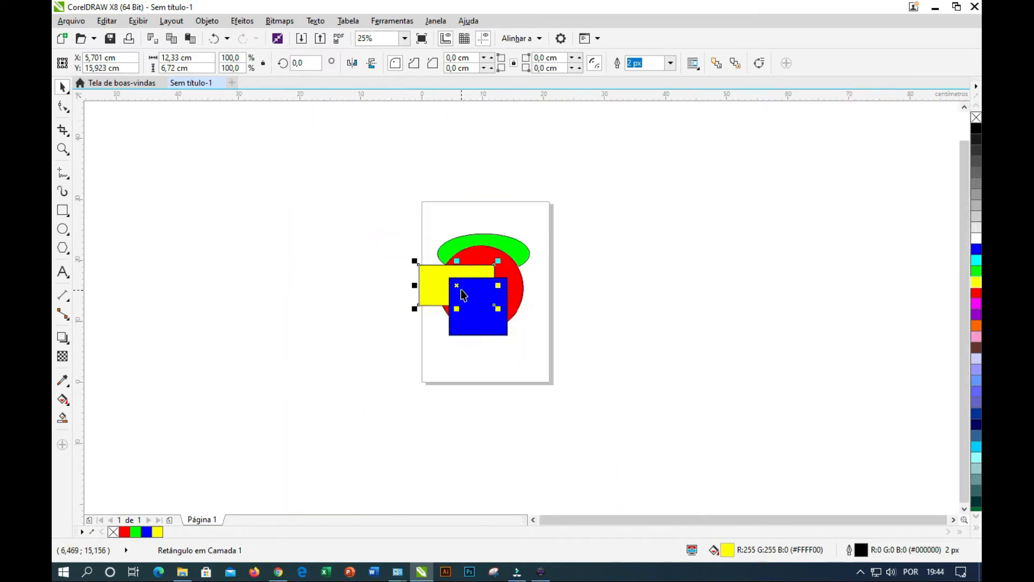
pyautogui.scroll(1, 461, 291)
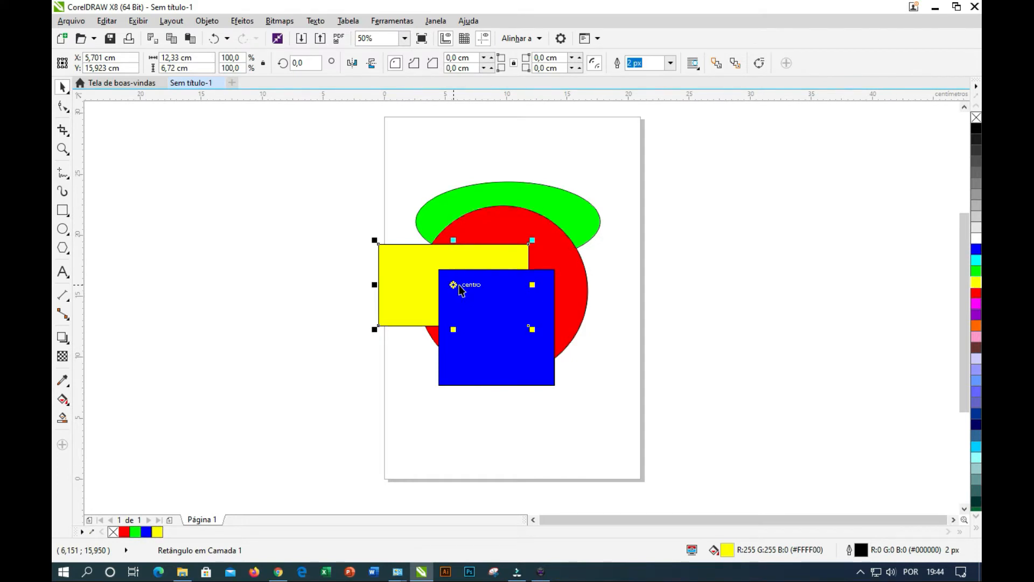
pyautogui.scroll(1, 461, 291)
pyautogui.hotkey('ctrl', 'pagedown')
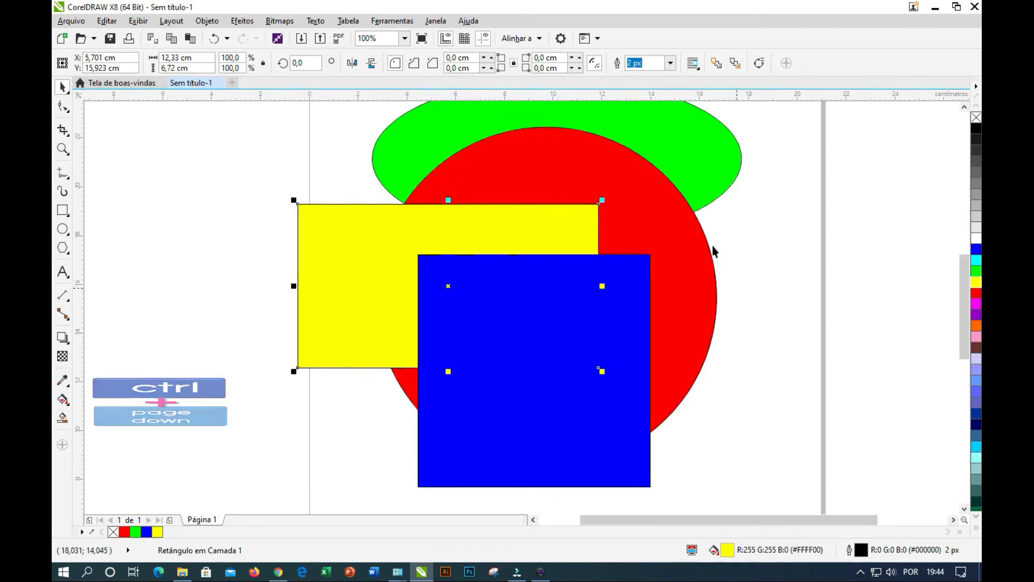
pyautogui.click(366, 246)
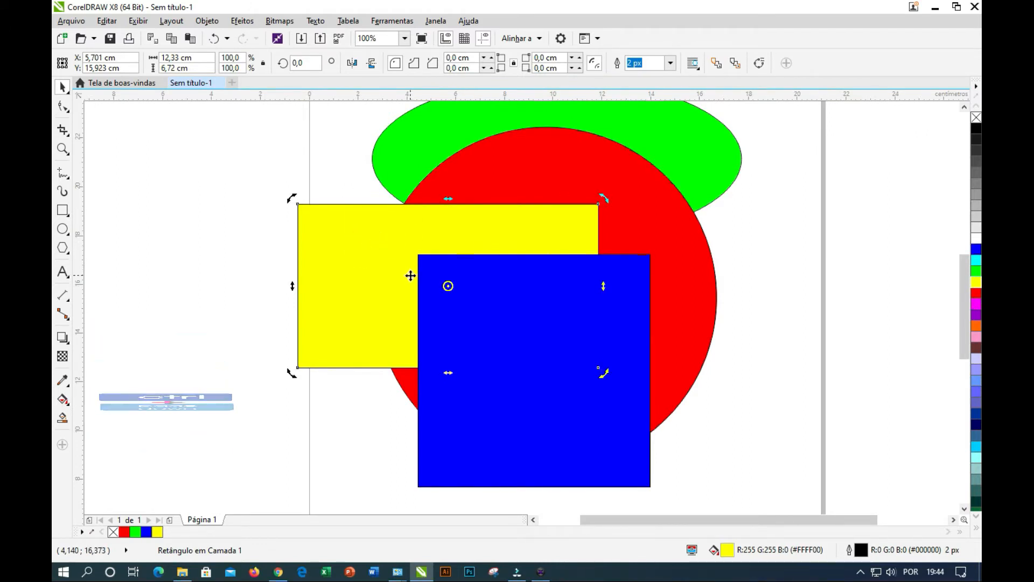
pyautogui.hotkey('ctrl', 'pageup')
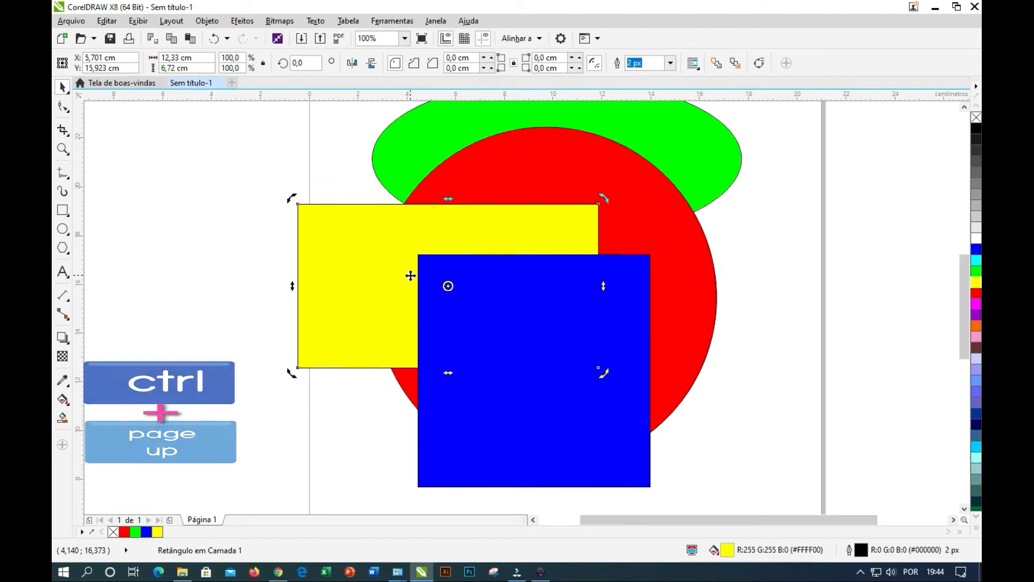
pyautogui.click(264, 277)
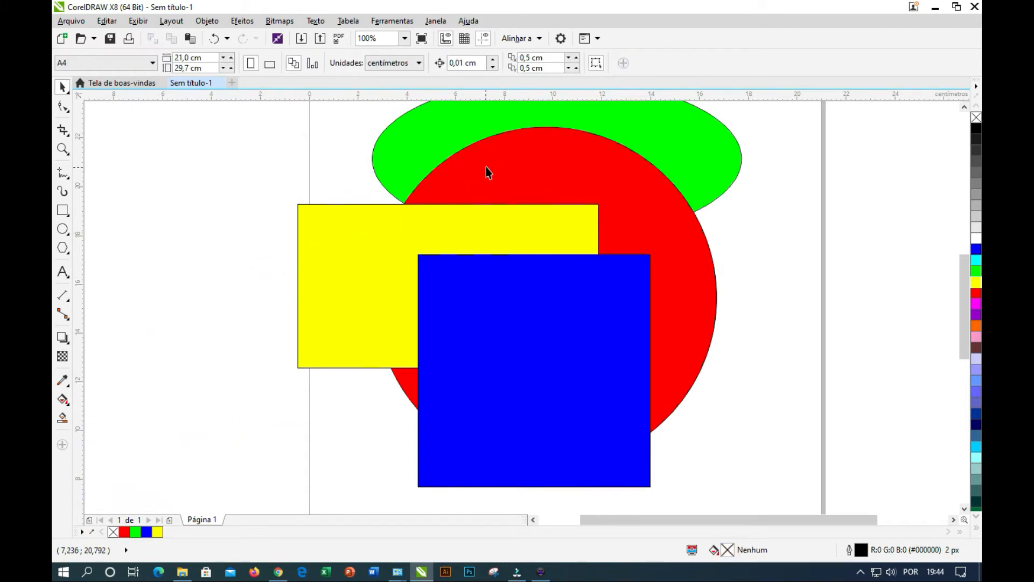
# - Send the yellow rectangle back one level behind the red circle, and bring it forward two levels in front of the blue square
pyautogui.click(329, 231)
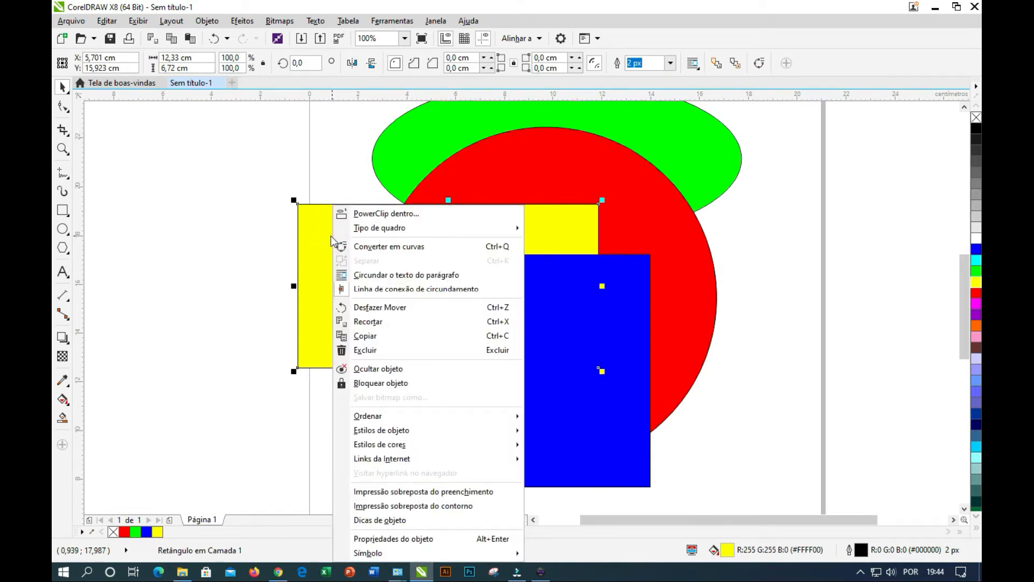
pyautogui.moveTo(379, 421)
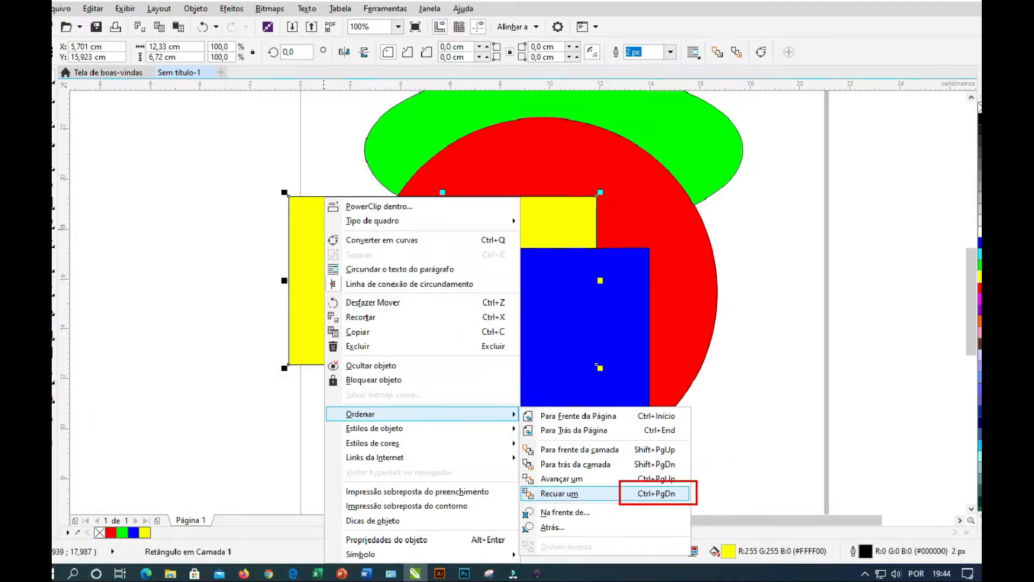
pyautogui.click(565, 487)
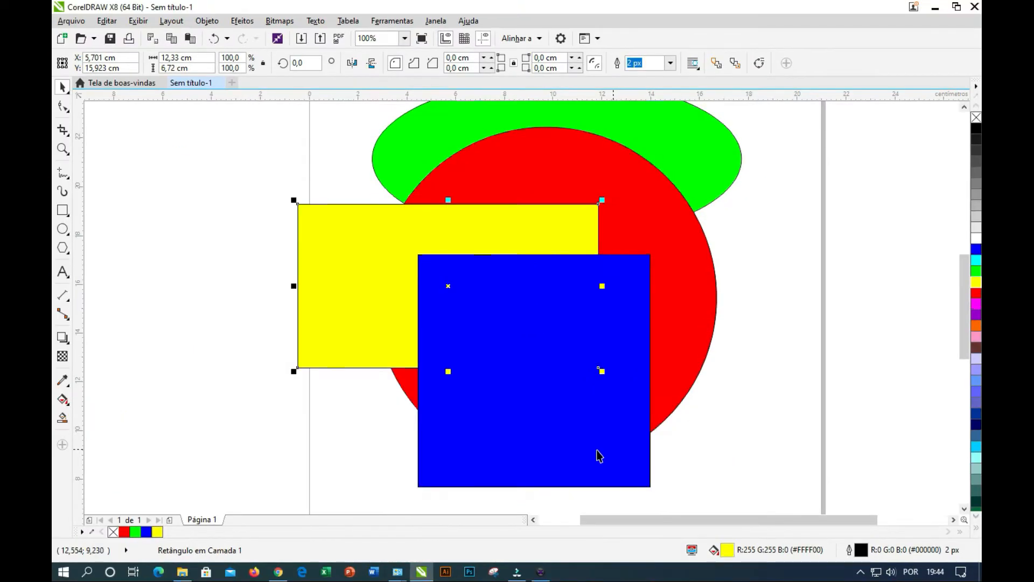
pyautogui.hotkey('ctrl', 'pagedown')
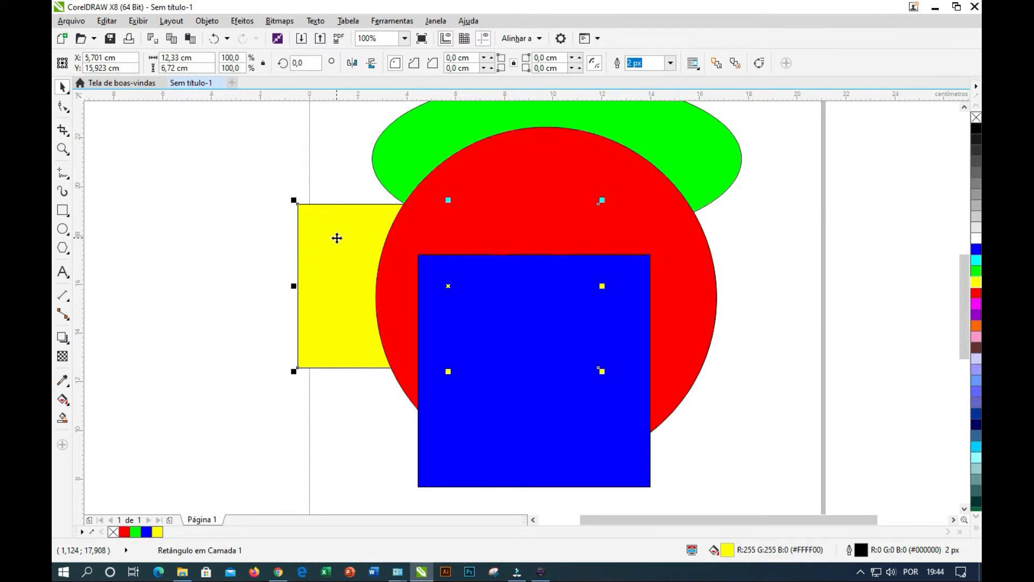
pyautogui.hotkey('ctrl', 'pageup')
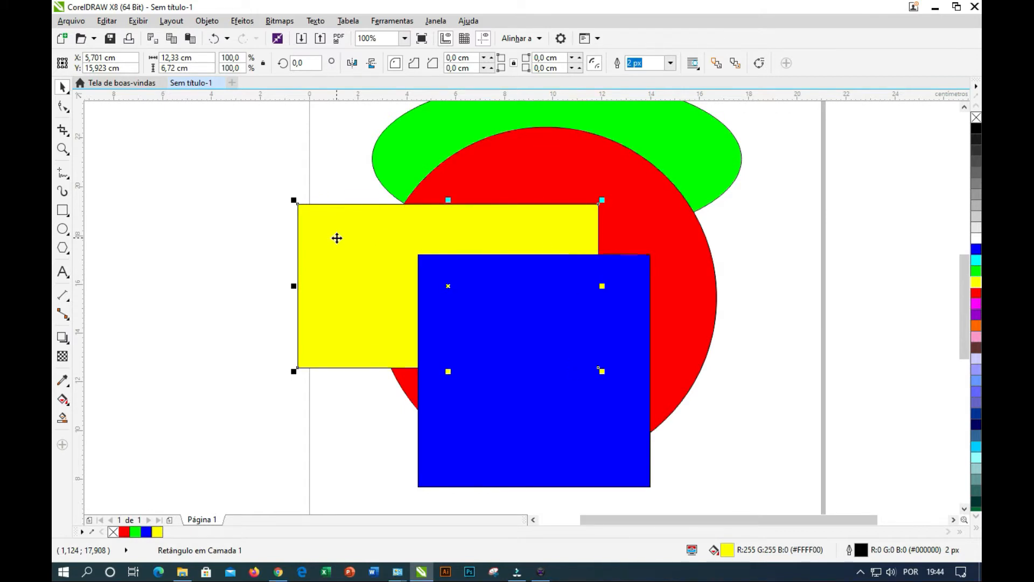
pyautogui.hotkey('ctrl', 'pageup')
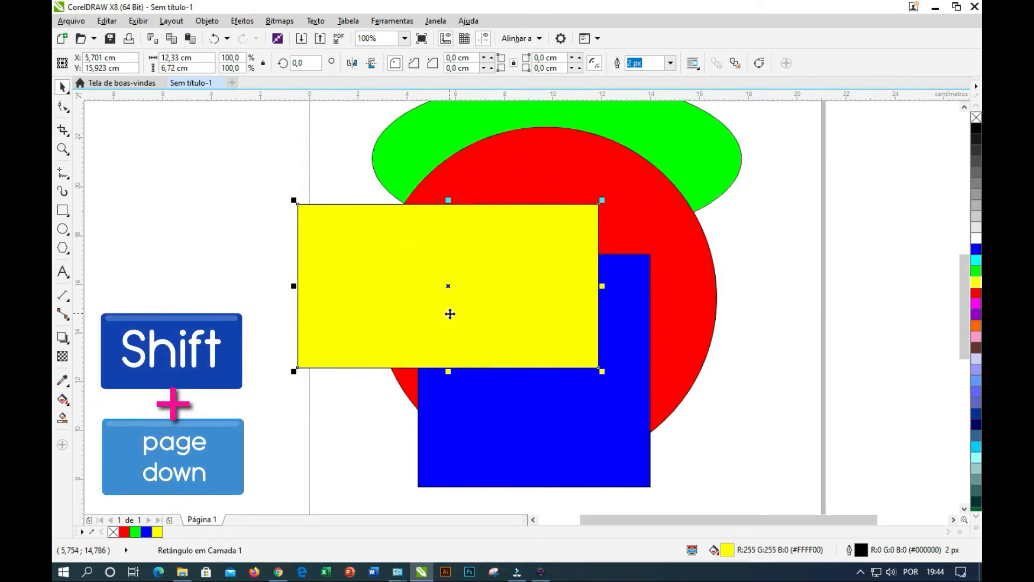
# - Send the yellow rectangle to the back of the layer and return it to the front of the layer
pyautogui.hotkey('shift', 'pagedown')
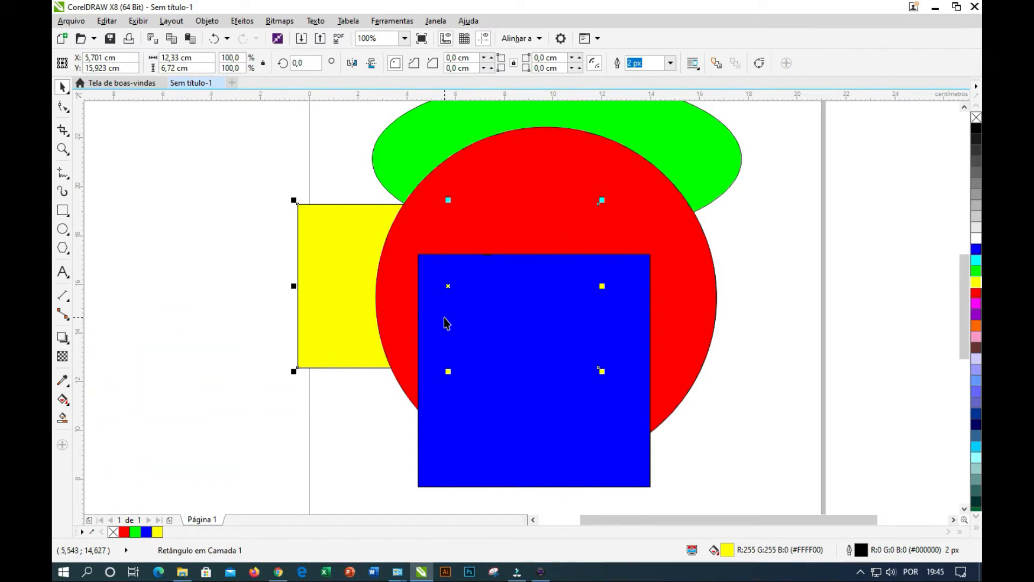
pyautogui.hotkey('shift', 'pageup')
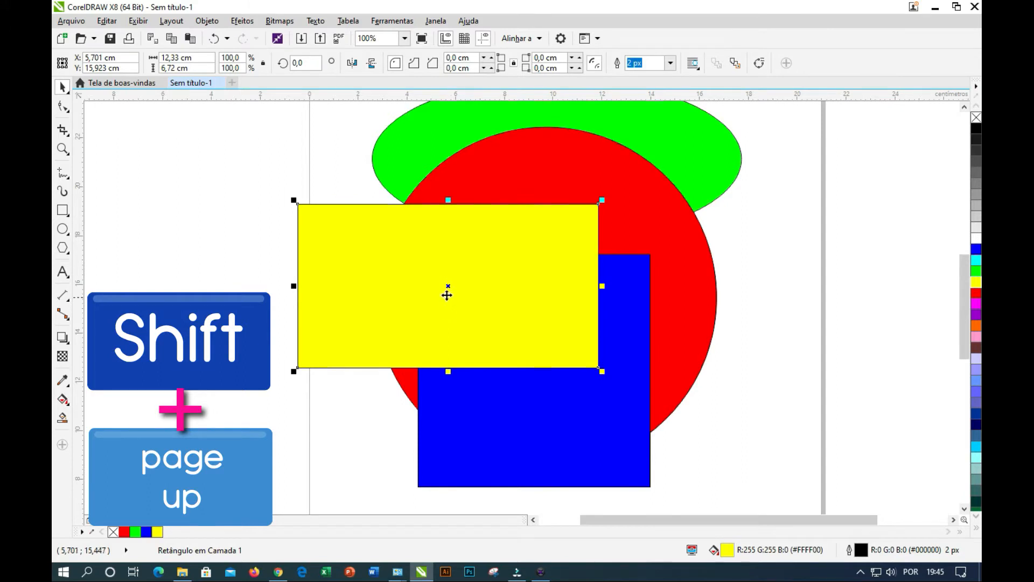
# - Move the yellow rectangle and red circle off the page to its left, and the blue square and green ellipse to its right
pyautogui.scroll(-3, 455, 275)
pyautogui.scroll(2, 461, 263)
pyautogui.moveTo(464, 264); pyautogui.dragTo(248, 242)
pyautogui.moveTo(512, 315); pyautogui.dragTo(276, 414)
pyautogui.moveTo(498, 179); pyautogui.dragTo(762, 377)
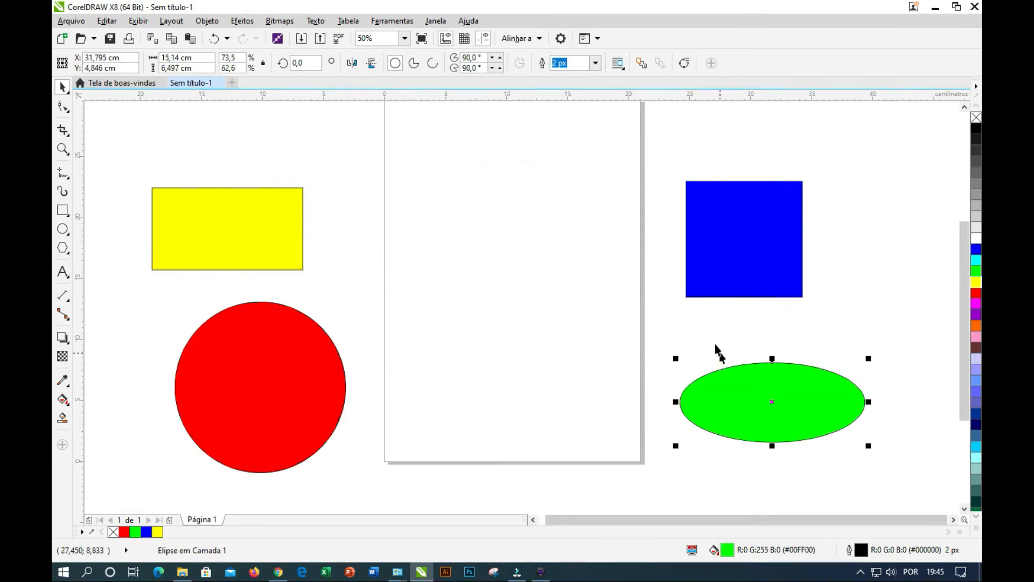
pyautogui.click(549, 285)
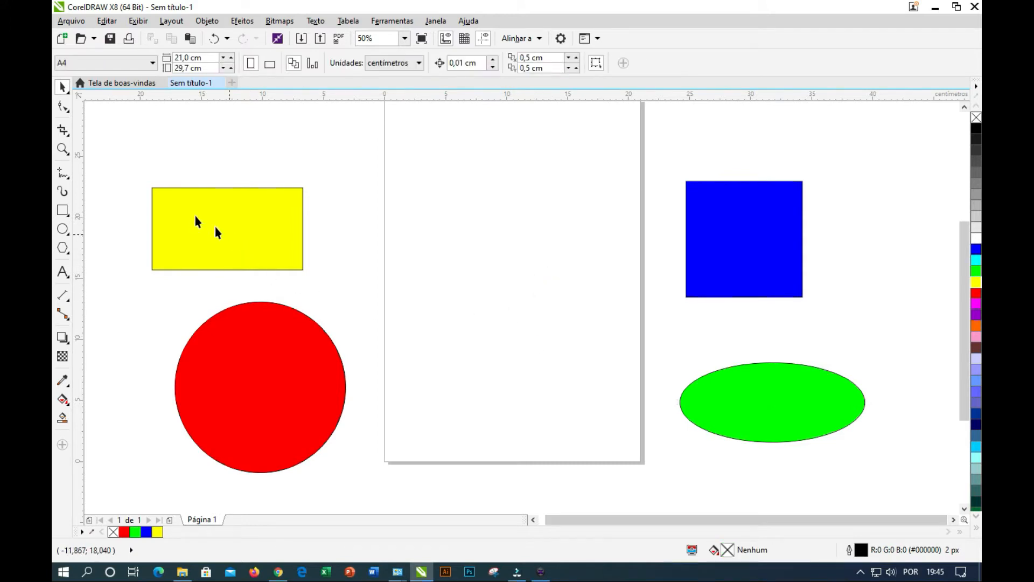
# - Centre the yellow rectangle and red circle on the page together, and centre the blue square and green ellipse individually
pyautogui.moveTo(128, 160); pyautogui.dragTo(384, 504)
pyautogui.press('p')
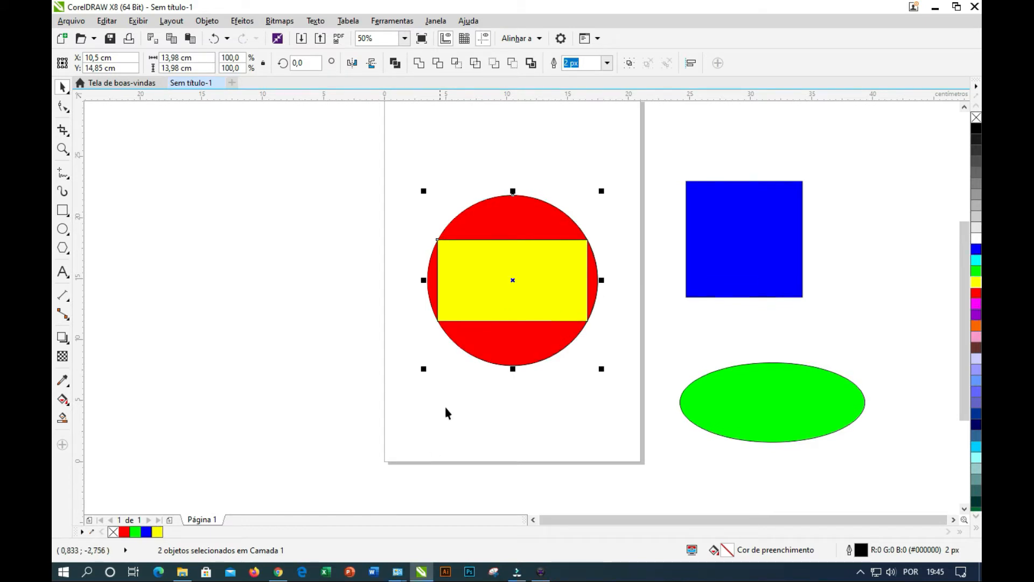
pyautogui.click(767, 219)
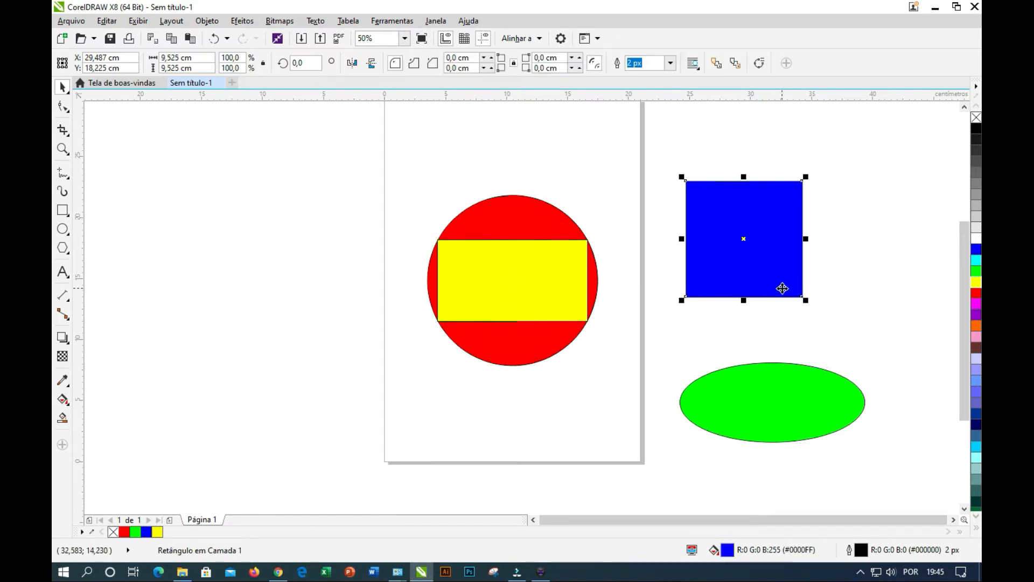
pyautogui.press('p')
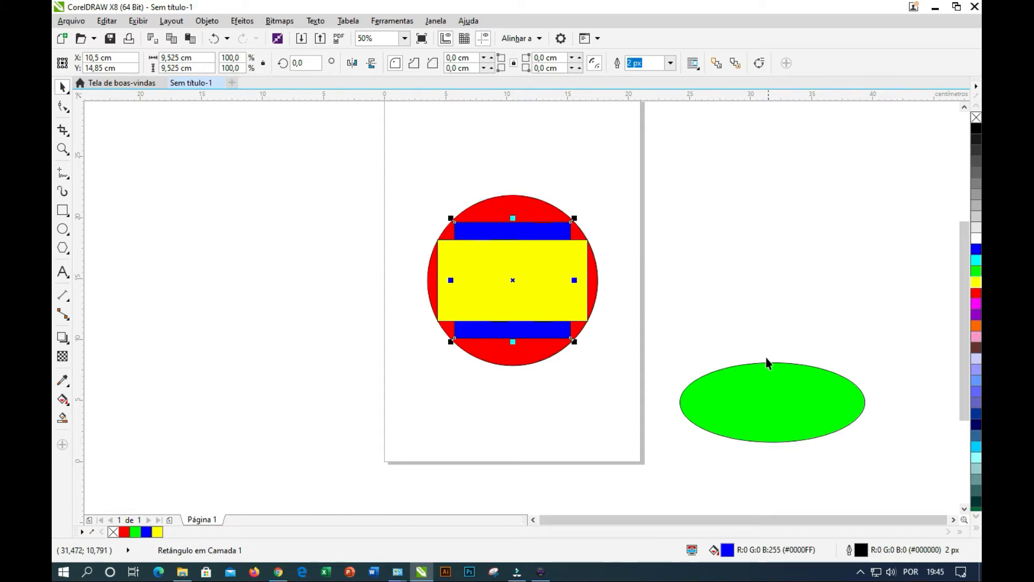
pyautogui.click(767, 401)
pyautogui.press('p')
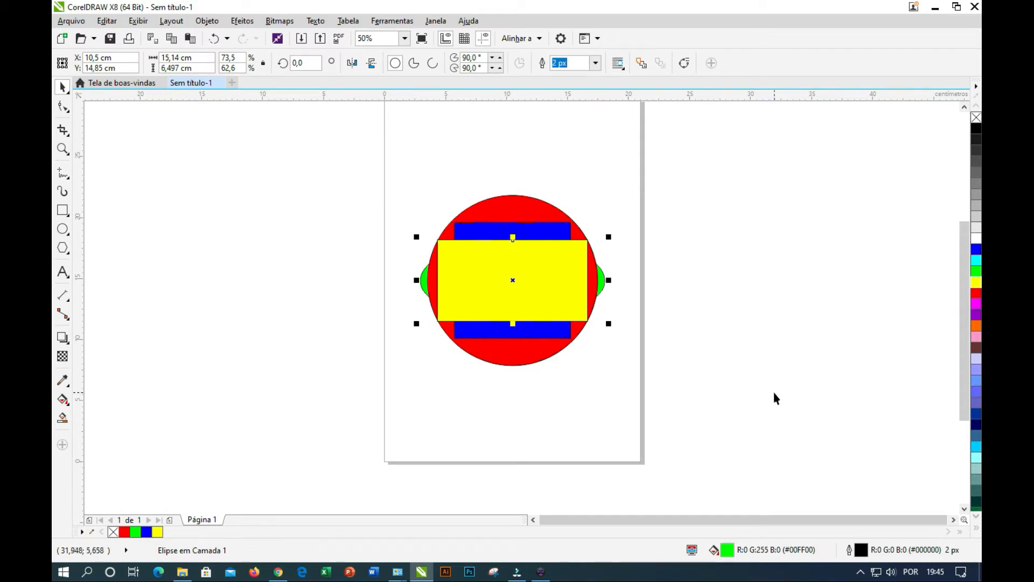
# - Undo the page centring and place the green ellipse below the blue square at about X 31.4, Y 3.4 cm
pyautogui.hotkey('ctrl', 'z')
pyautogui.hotkey('ctrl', 'z')
pyautogui.hotkey('ctrl', 'z')
pyautogui.hotkey('ctrl', 'z')
pyautogui.moveTo(514, 209); pyautogui.dragTo(778, 427)
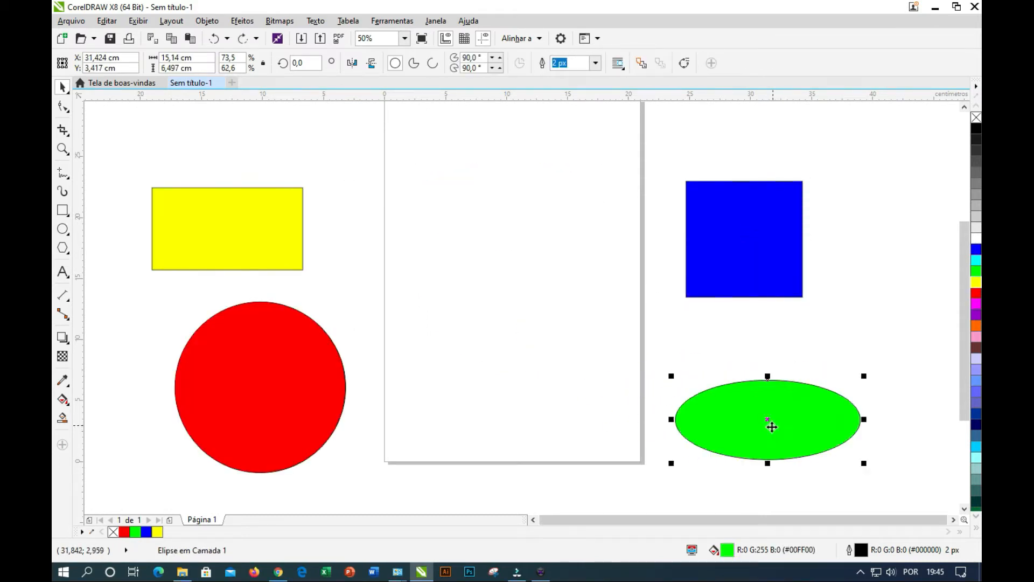
# - Select all four shapes and centre them on the page at once
pyautogui.click(477, 333)
pyautogui.moveTo(108, 109); pyautogui.dragTo(877, 477)
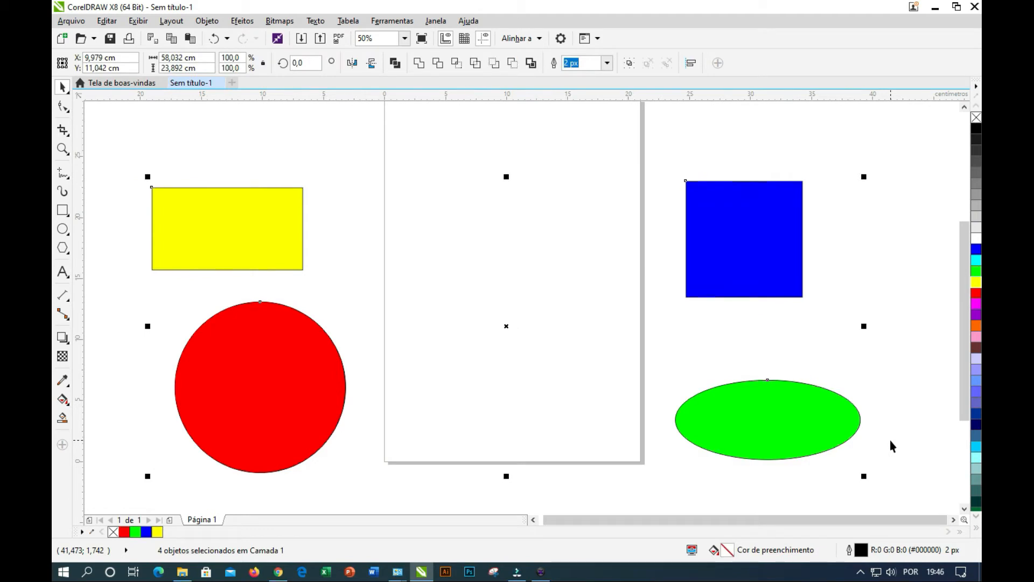
pyautogui.press('p')
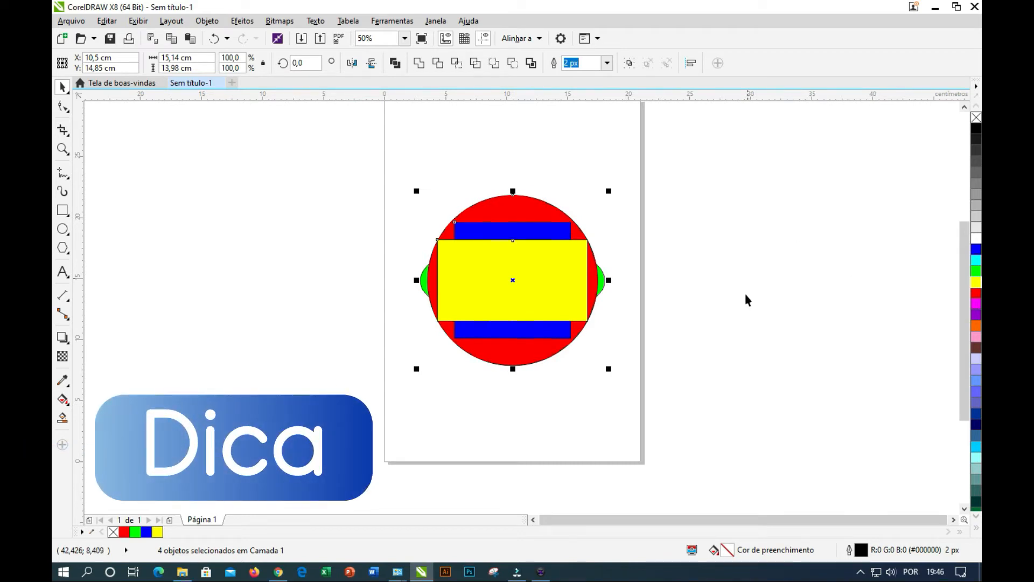
# - Move the yellow rectangle and red circle off the page to its left and the blue square to its right
pyautogui.click(319, 280)
pyautogui.moveTo(548, 269); pyautogui.dragTo(251, 251)
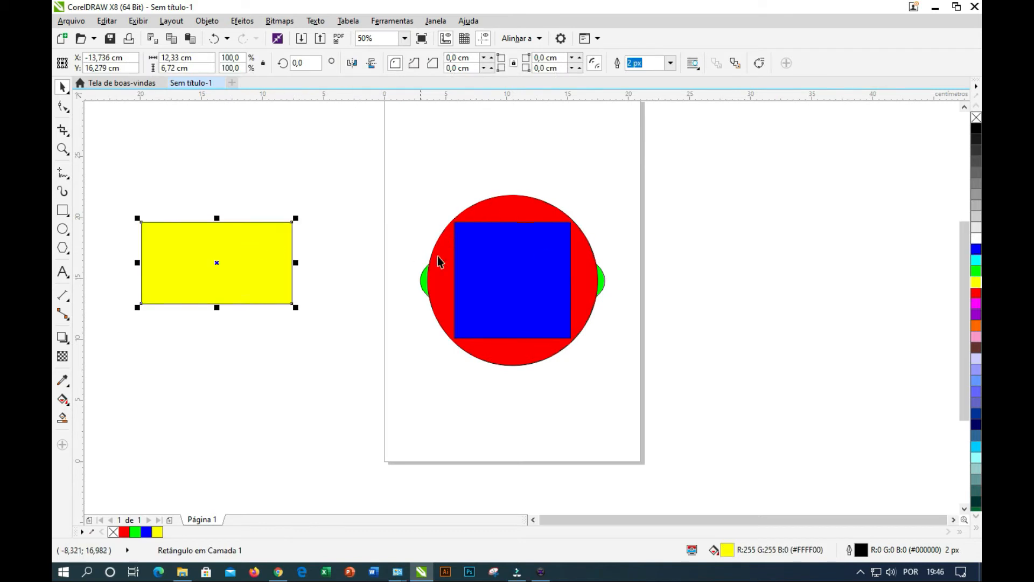
pyautogui.moveTo(494, 270); pyautogui.dragTo(836, 286)
pyautogui.click(489, 277)
pyautogui.moveTo(311, 404); pyautogui.dragTo(229, 416)
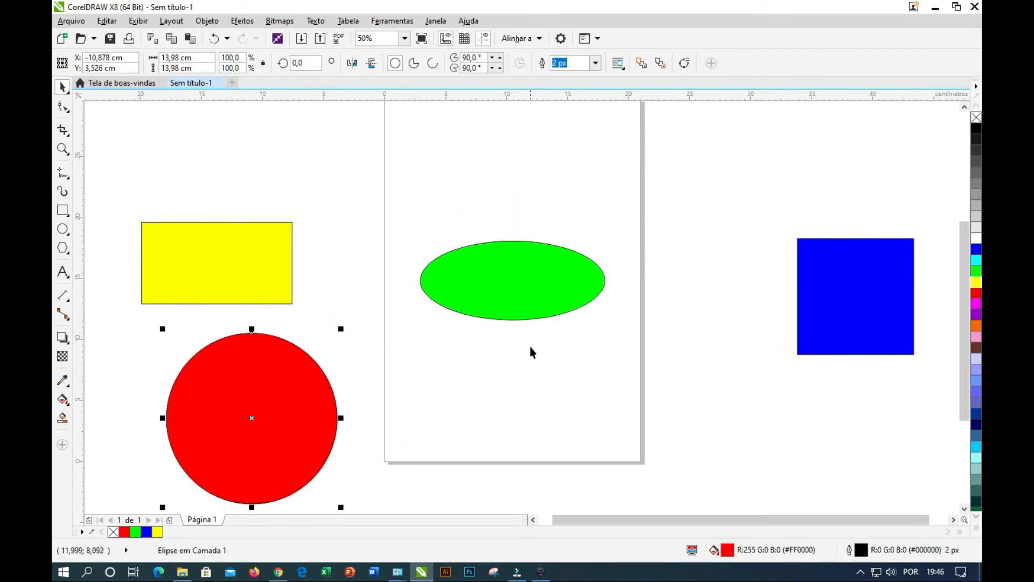
# - Delete the green ellipse, the yellow rectangle and the blue square
pyautogui.click(517, 282)
pyautogui.press('Delete')
pyautogui.click(225, 270)
pyautogui.press('Delete')
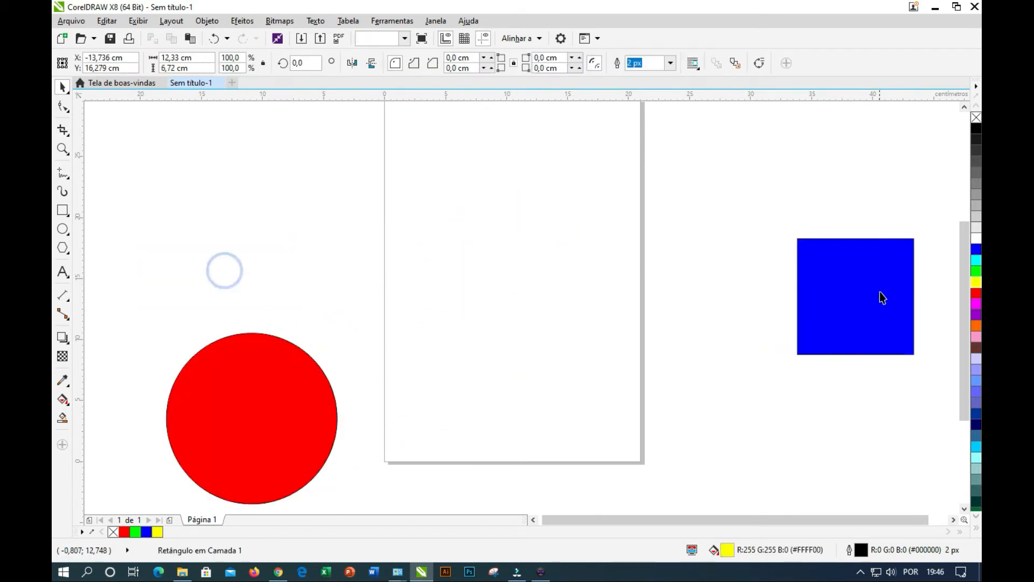
pyautogui.click(888, 291)
pyautogui.press('Delete')
# - Centre the red circle on the page and deselect it
pyautogui.click(260, 414)
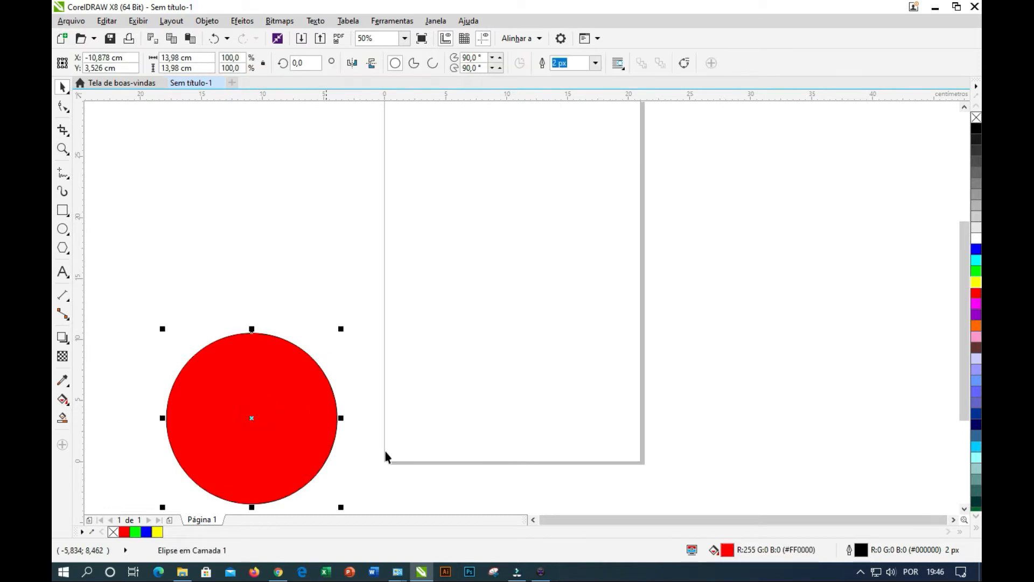
pyautogui.press('p')
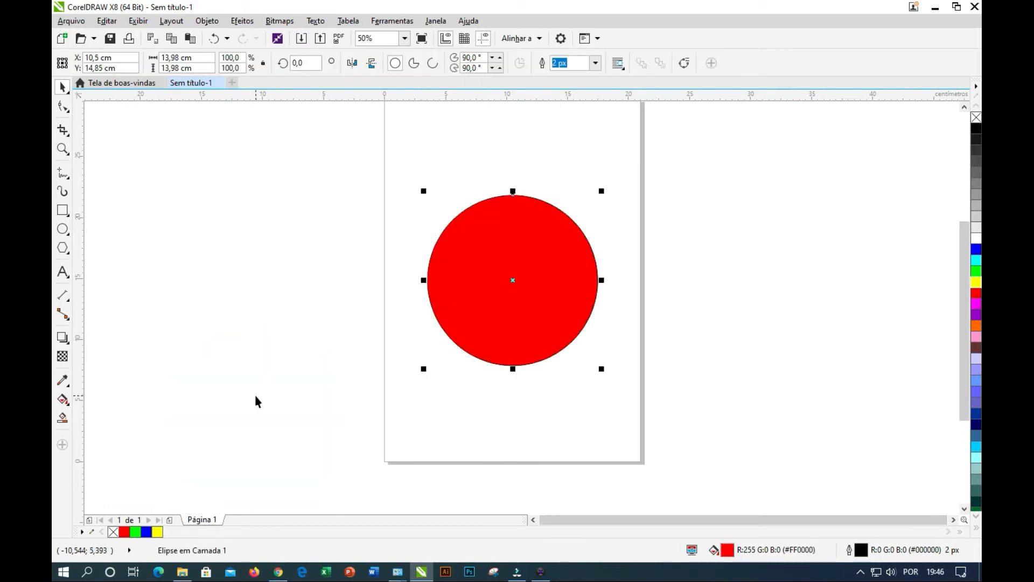
pyautogui.click(255, 397)
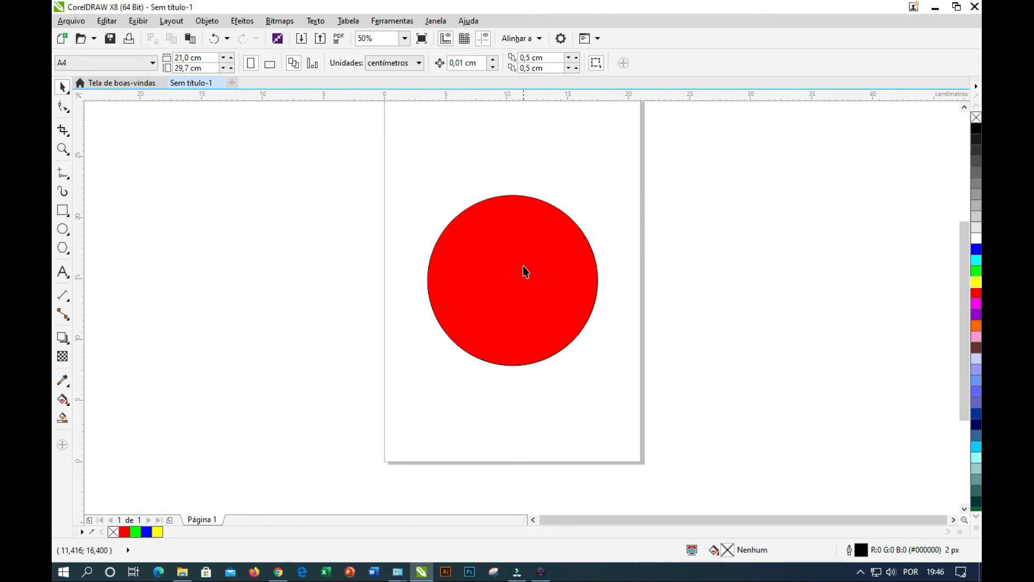
# - Draw a circle about 11.9 cm wide outward from the red circle's centre and fill it with dark grey (#4D4D4D)
pyautogui.click(62, 229)
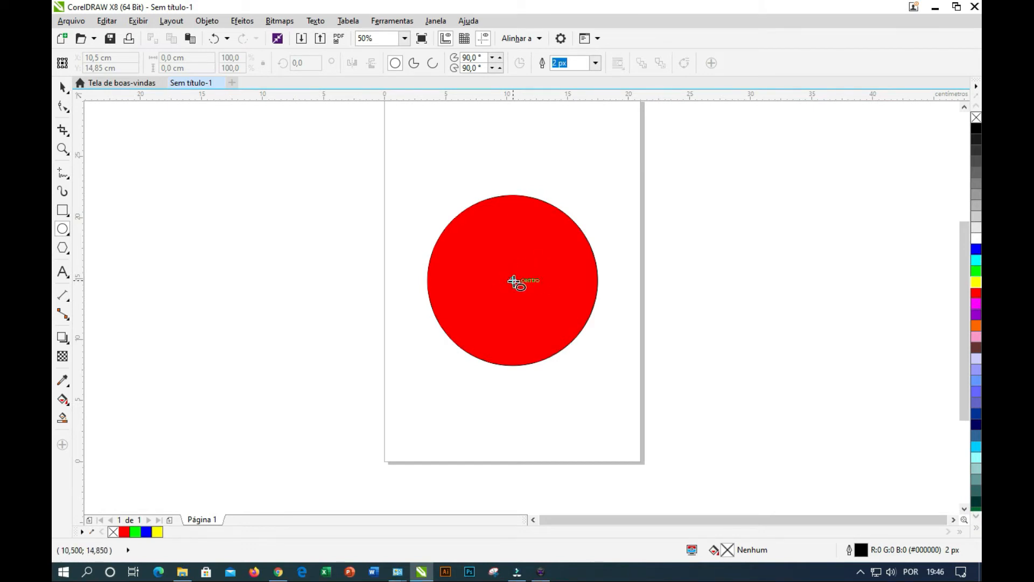
pyautogui.moveTo(513, 280); pyautogui.dragTo(575, 356)
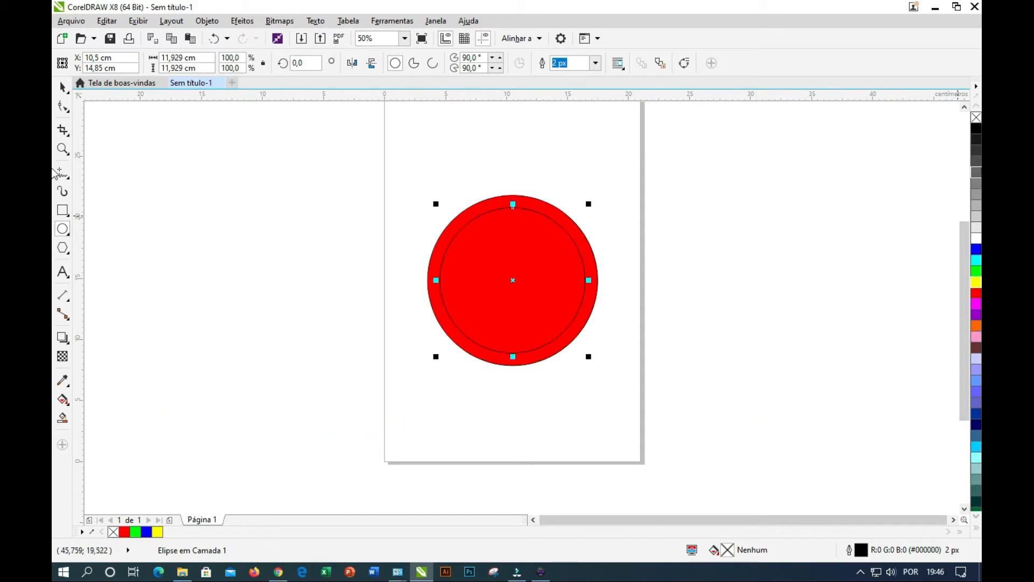
pyautogui.click(976, 238)
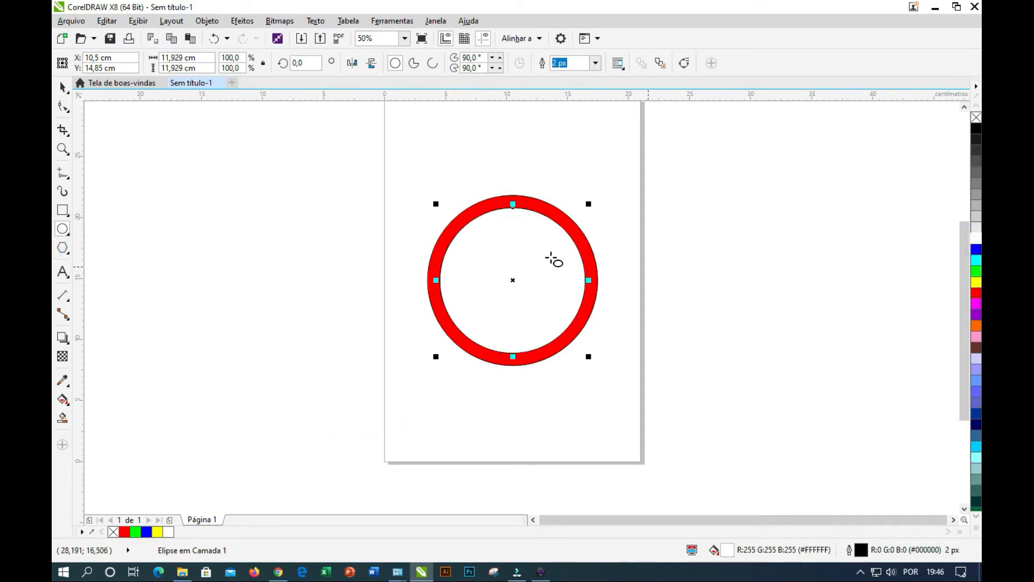
pyautogui.click(976, 161)
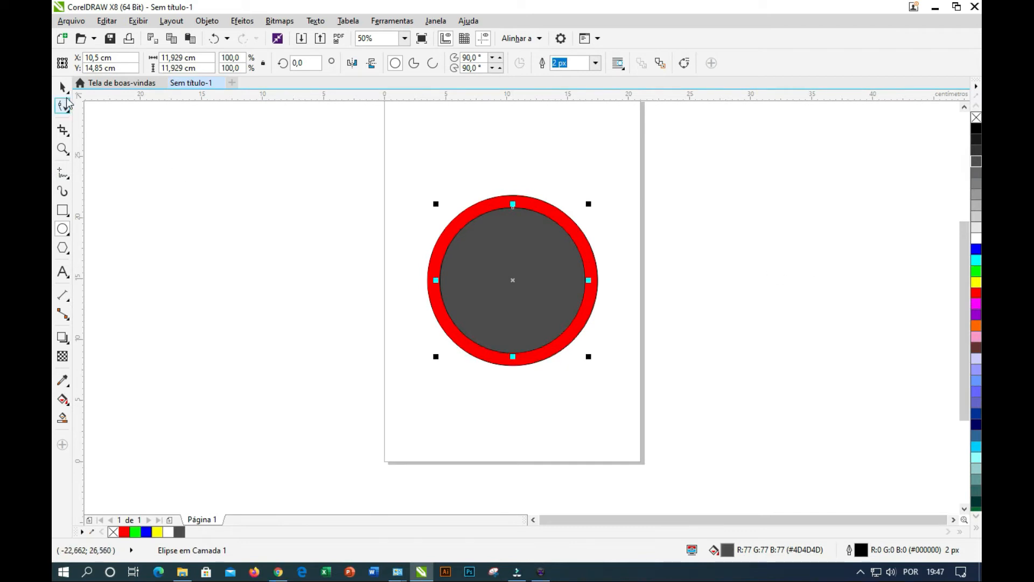
# - Draw a perfect circle about 12.9 cm wide to the left of the page
pyautogui.click(205, 231)
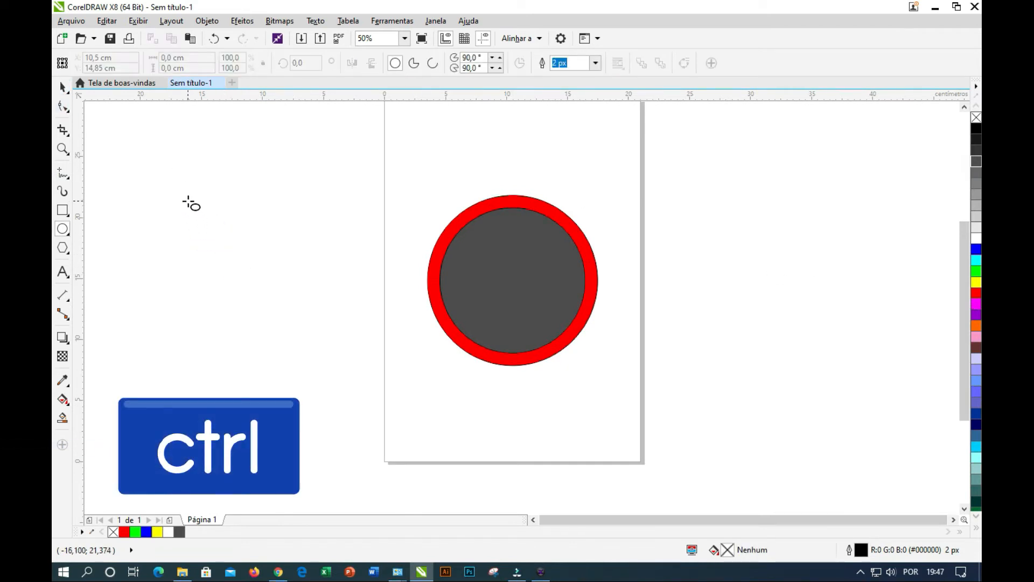
pyautogui.moveTo(188, 201); pyautogui.dragTo(349, 359)
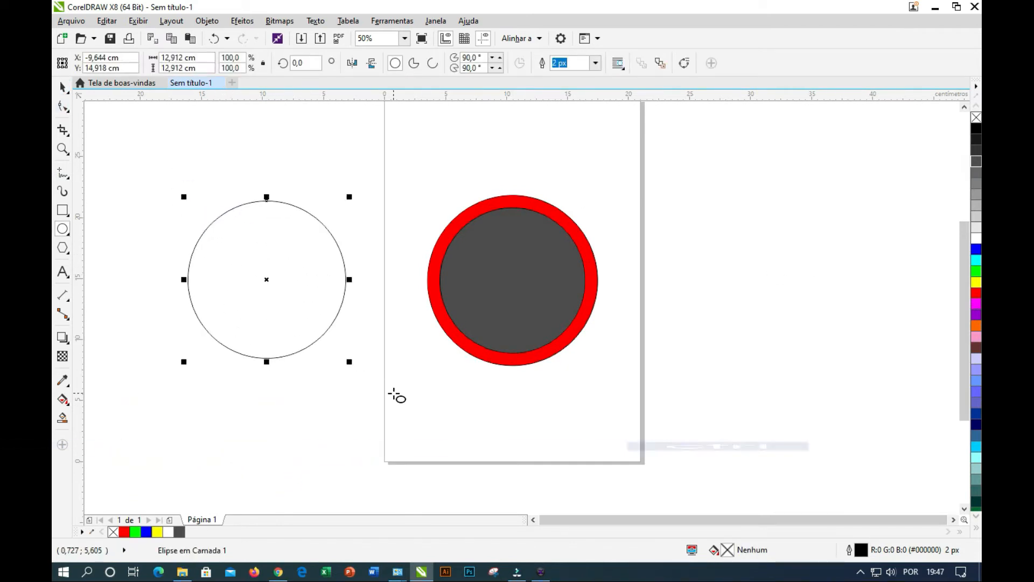
# - Draw a square about 5.8 cm wide above the unfilled circle and, outward from its centre, a rectangle about 10.7 × 7.4 cm right of the page
pyautogui.click(62, 210)
pyautogui.moveTo(200, 123); pyautogui.dragTo(272, 195)
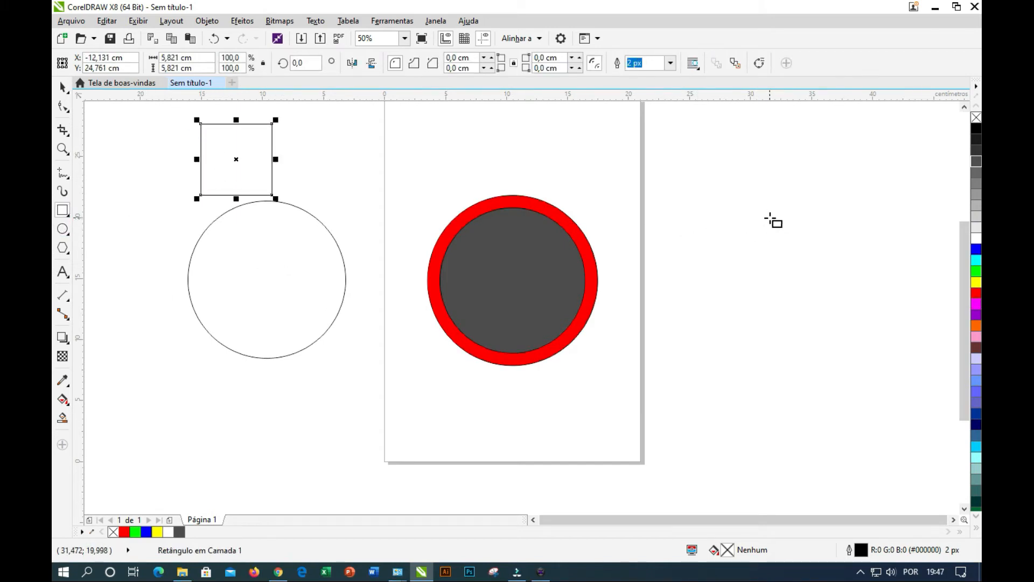
pyautogui.press('shift')
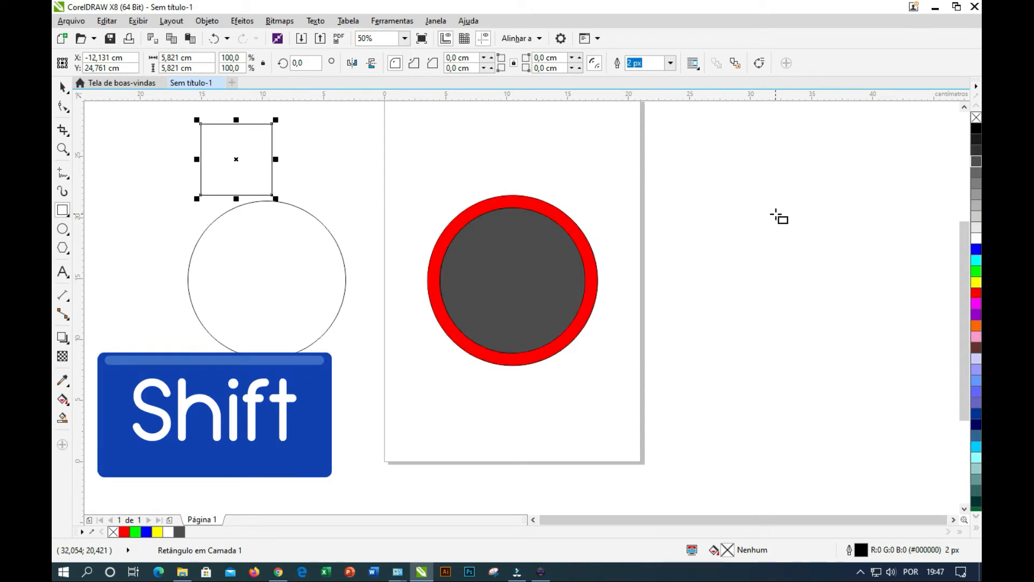
pyautogui.moveTo(776, 214); pyautogui.dragTo(841, 259)
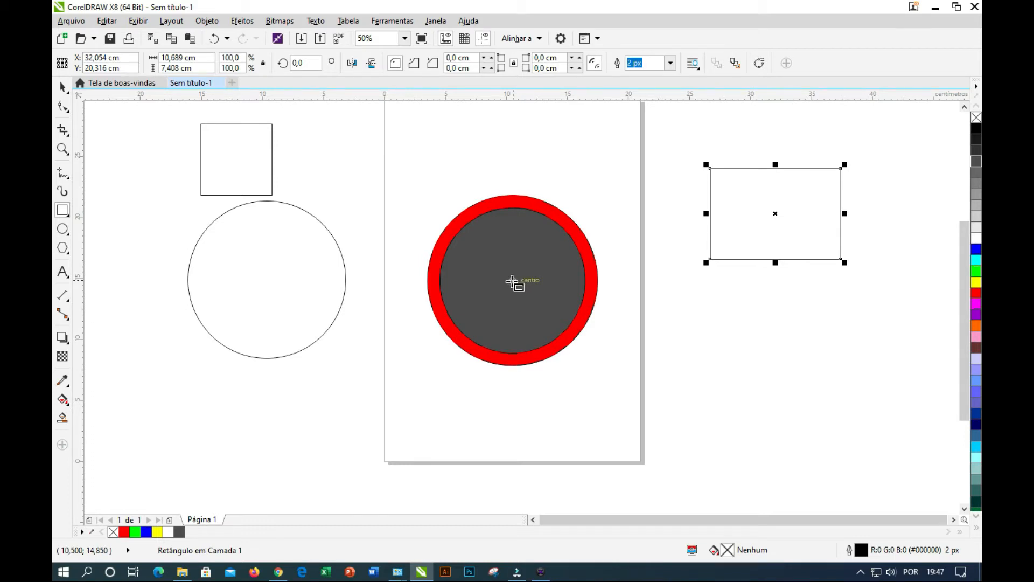
# - Draw a square about 6.6 cm wide outward from the red and grey circles' common centre, fill it yellow (#FFFF00) and deselect it
pyautogui.moveTo(512, 280); pyautogui.dragTo(557, 323)
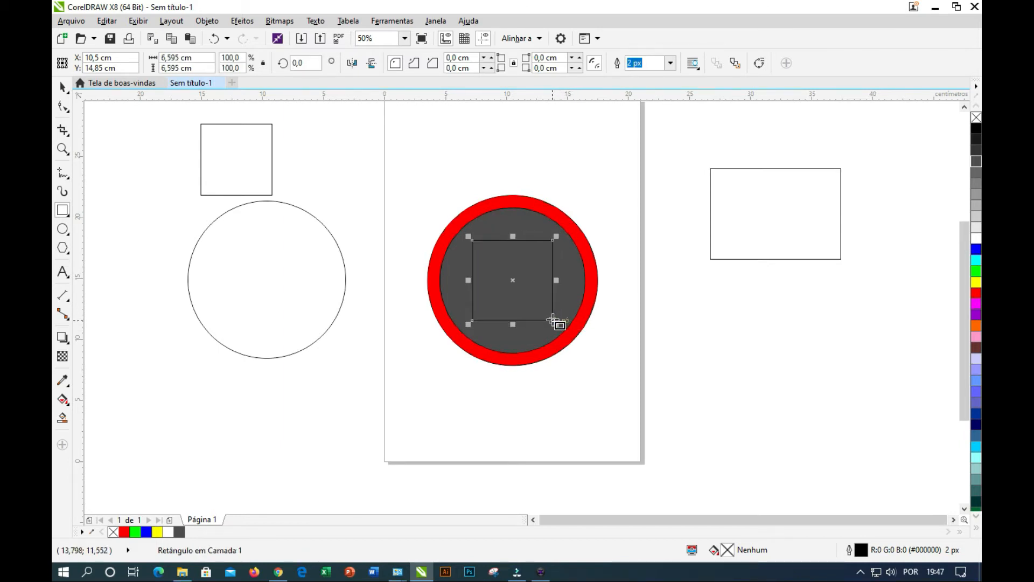
pyautogui.click(976, 282)
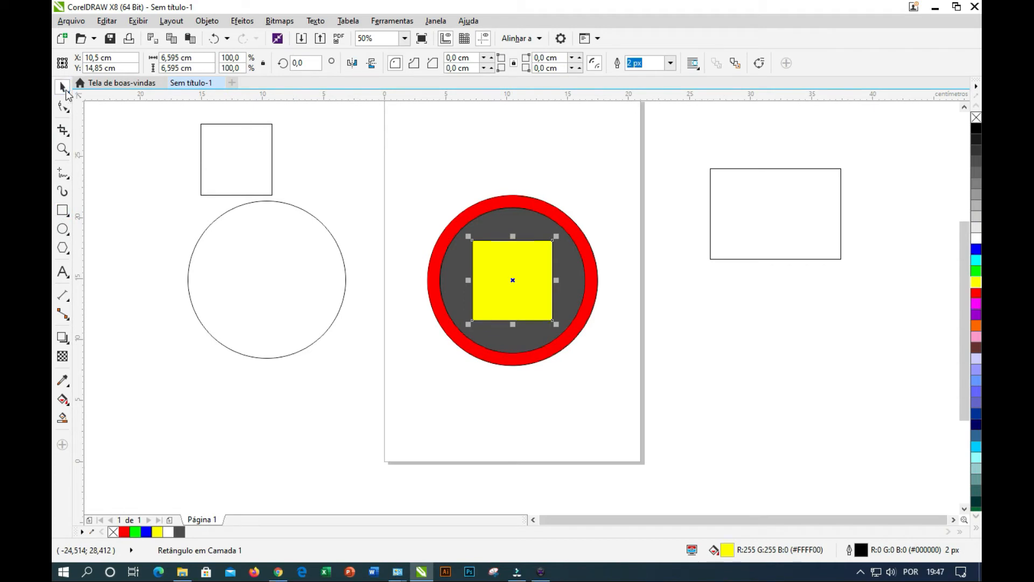
pyautogui.click(159, 165)
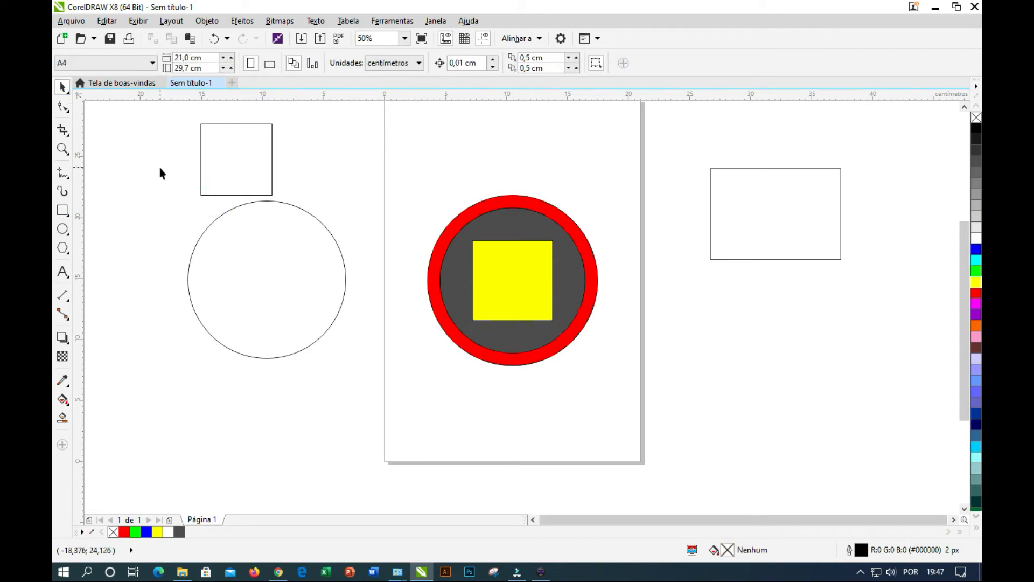
# - Delete the unfilled square and circle left of the page and the unfilled rectangle right of the page
pyautogui.click(513, 290)
pyautogui.click(238, 175)
pyautogui.press('Delete')
pyautogui.click(263, 259)
pyautogui.press('Delete')
pyautogui.click(758, 240)
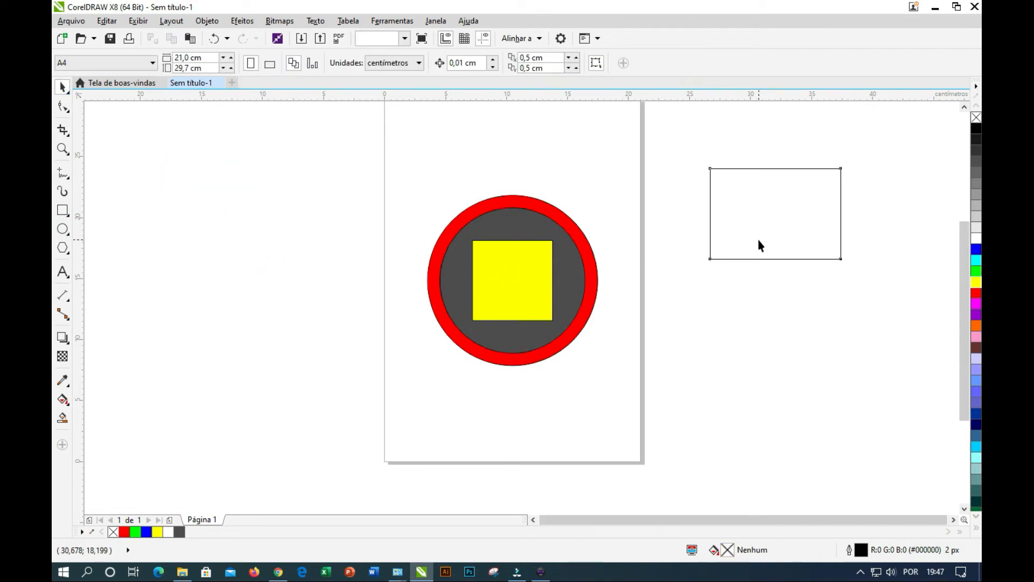
pyautogui.press('Delete')
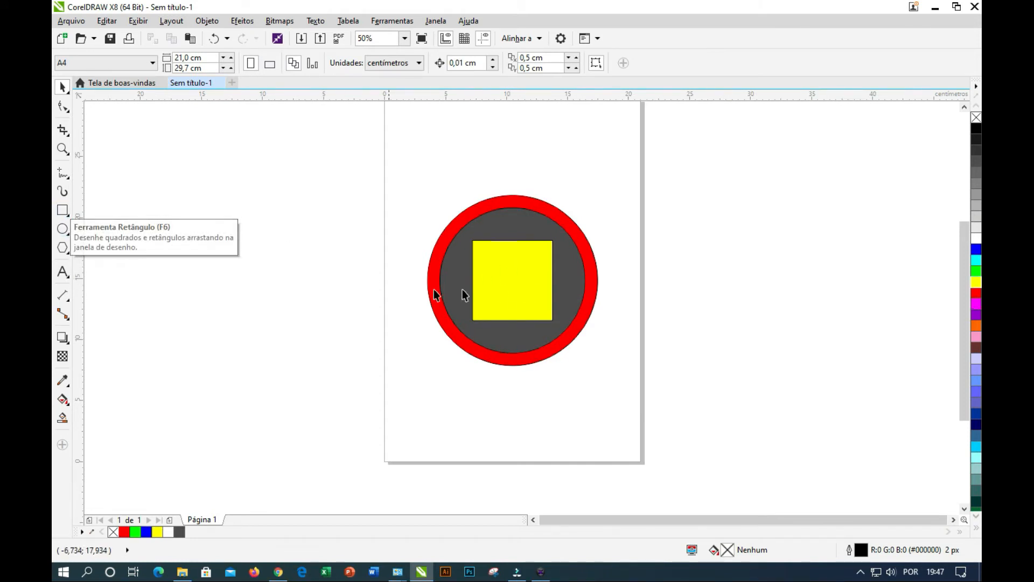
# - Delete the yellow square in the middle of the grey circle
pyautogui.click(492, 282)
pyautogui.click(526, 299)
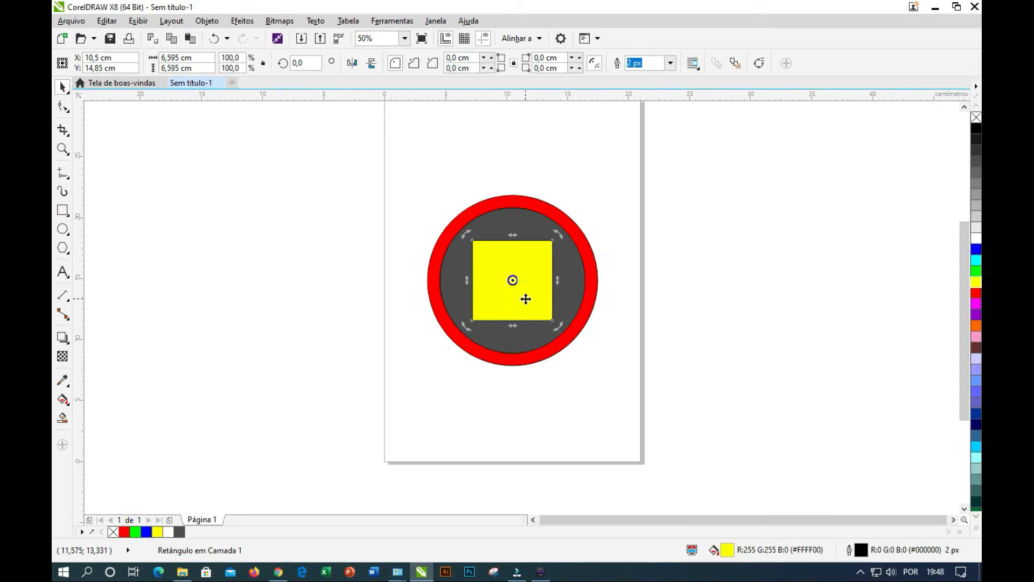
pyautogui.click(812, 287)
pyautogui.click(543, 281)
pyautogui.press('Delete')
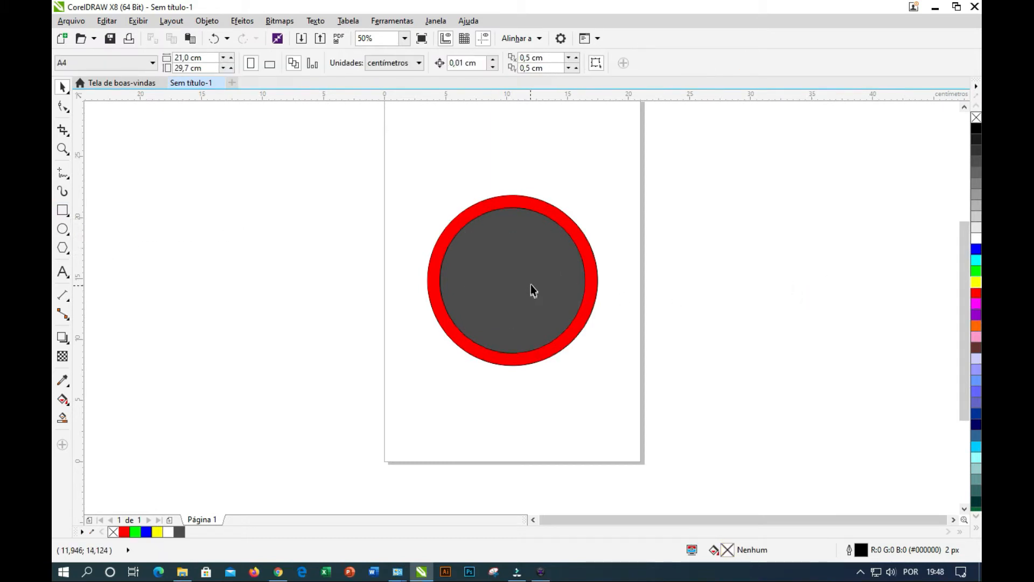
# - Draw a closed freehand curve about 16.5 × 9.5 cm left of the page and an open one about 14.6 × 16.6 cm right of it
pyautogui.click(531, 283)
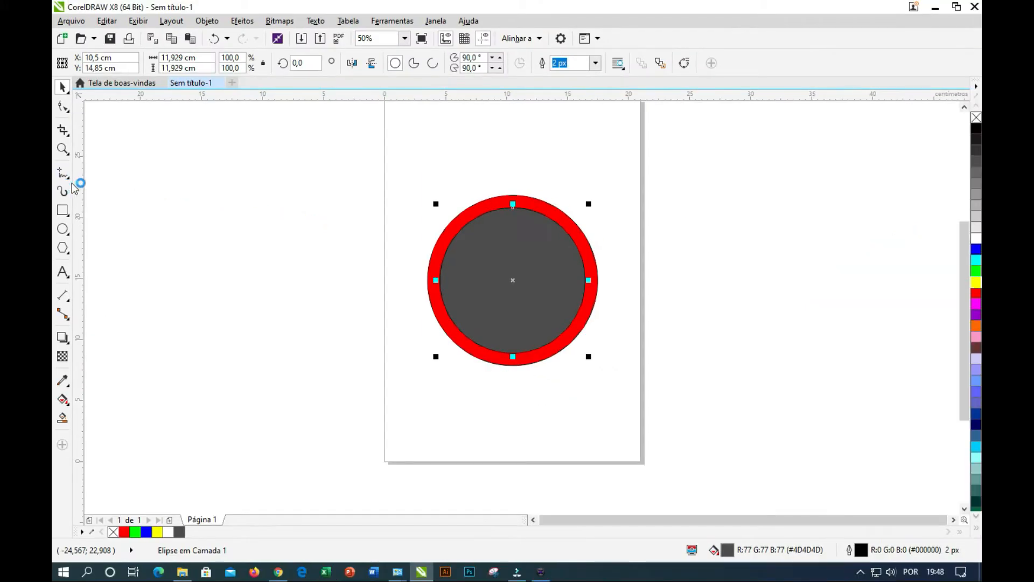
pyautogui.click(73, 180)
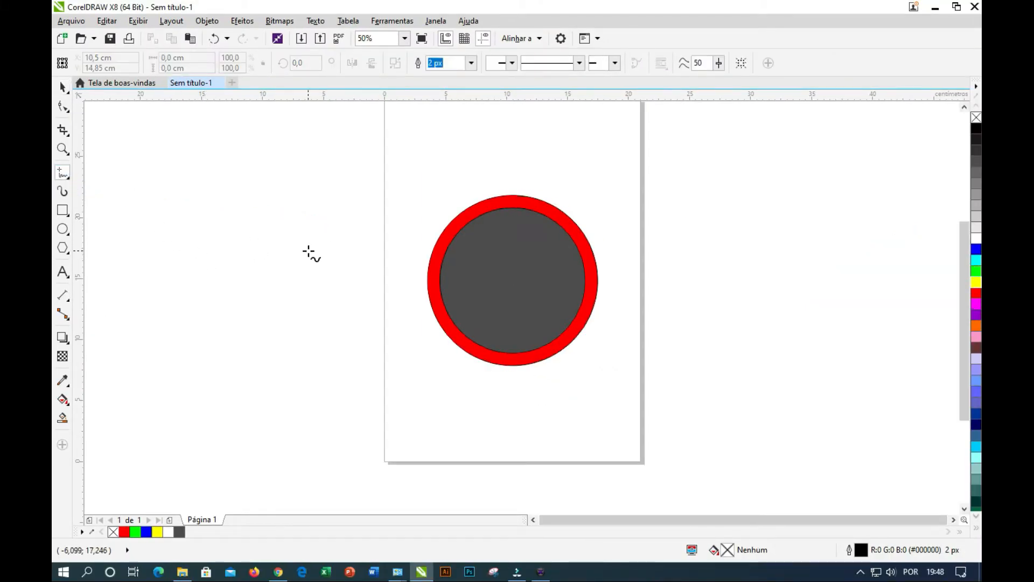
pyautogui.moveTo(181, 256)
pyautogui.mouseDown()
pyautogui.moveTo(201, 225)
pyautogui.moveTo(233, 229)
pyautogui.moveTo(326, 198)
pyautogui.moveTo(346, 220)
pyautogui.moveTo(346, 281)
pyautogui.moveTo(279, 305)
pyautogui.moveTo(251, 285)
pyautogui.moveTo(196, 276)
pyautogui.moveTo(161, 288)
pyautogui.moveTo(180, 257)
pyautogui.mouseUp()
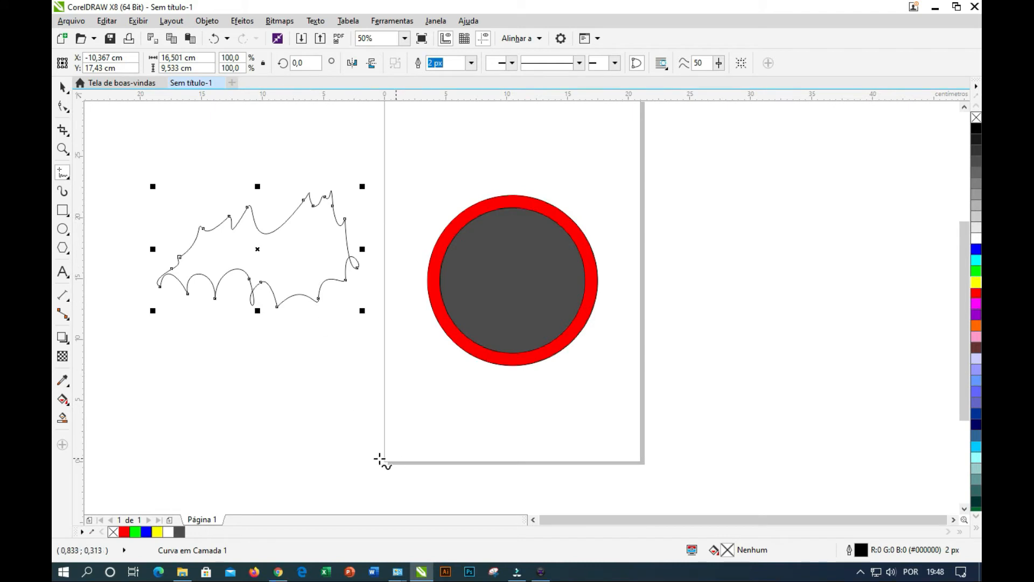
pyautogui.moveTo(694, 214)
pyautogui.mouseDown()
pyautogui.moveTo(730, 273)
pyautogui.moveTo(808, 293)
pyautogui.moveTo(853, 323)
pyautogui.moveTo(803, 362)
pyautogui.moveTo(743, 358)
pyautogui.moveTo(674, 229)
pyautogui.moveTo(703, 180)
pyautogui.moveTo(744, 184)
pyautogui.moveTo(792, 215)
pyautogui.moveTo(702, 210)
pyautogui.mouseUp()
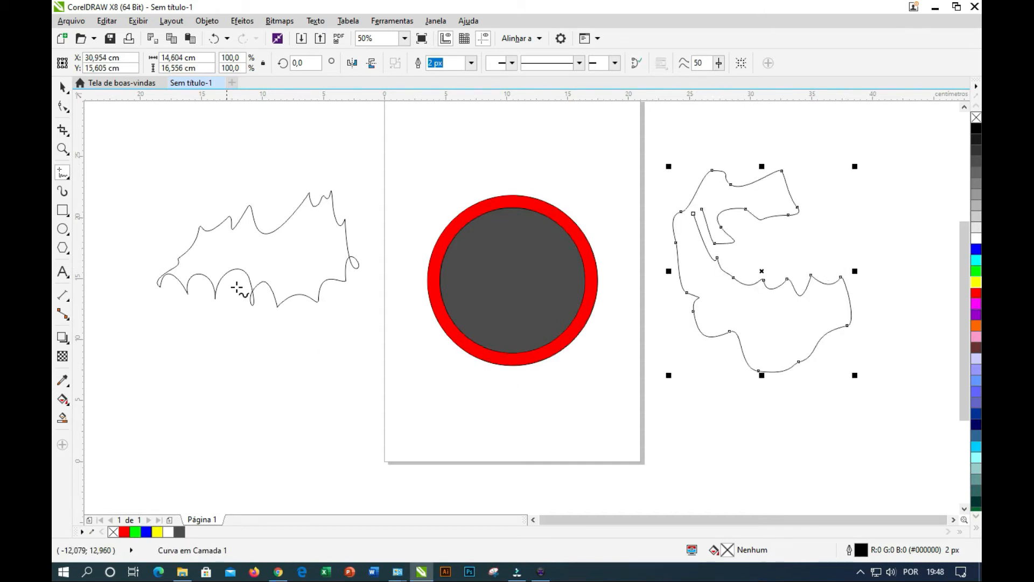
# - Fill the closed freehand curve left of the page with blue (#0000FF) and deselect it
pyautogui.click(63, 87)
pyautogui.click(262, 282)
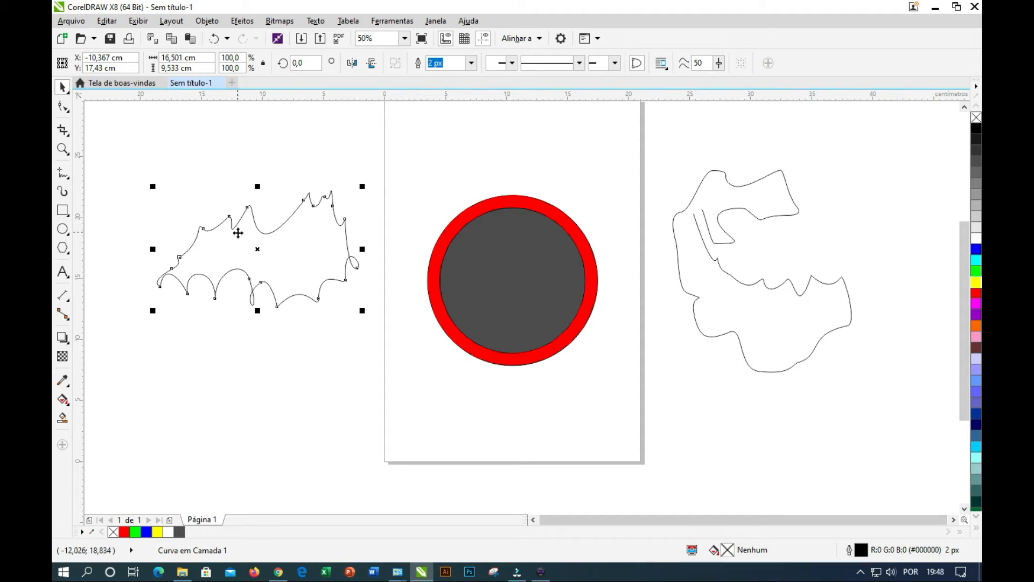
pyautogui.click(976, 249)
pyautogui.click(322, 378)
pyautogui.click(272, 257)
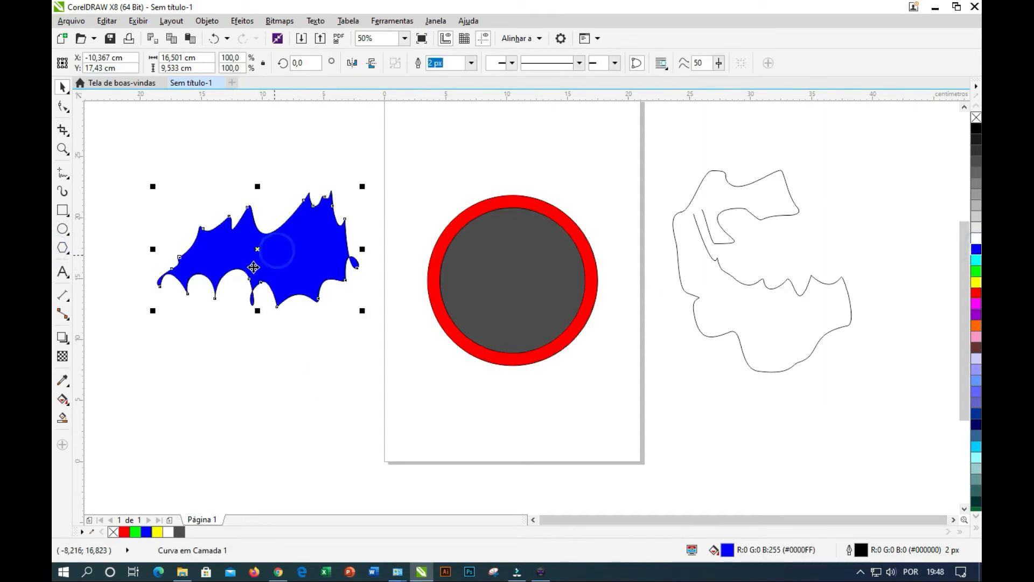
pyautogui.click(323, 423)
# - Select the freehand curve right of the page and examine the gap between its two end nodes up close
pyautogui.click(720, 327)
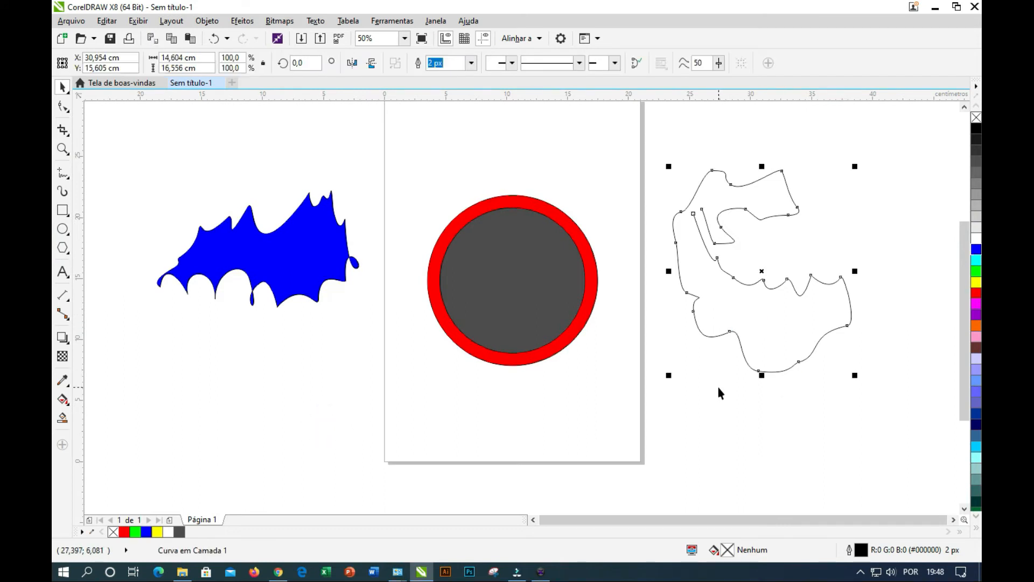
pyautogui.scroll(2, 696, 231)
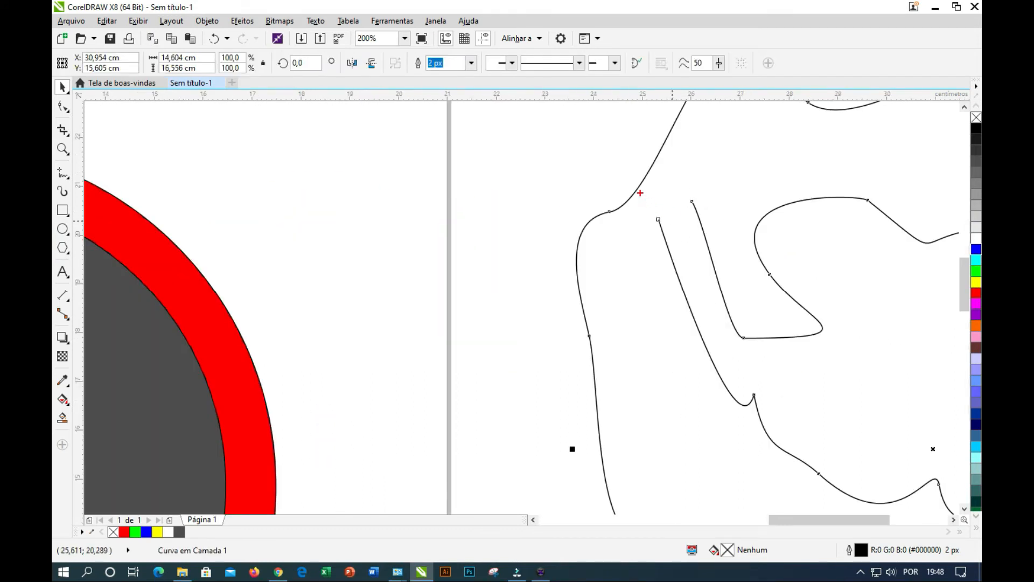
pyautogui.moveTo(635, 174); pyautogui.dragTo(710, 234)
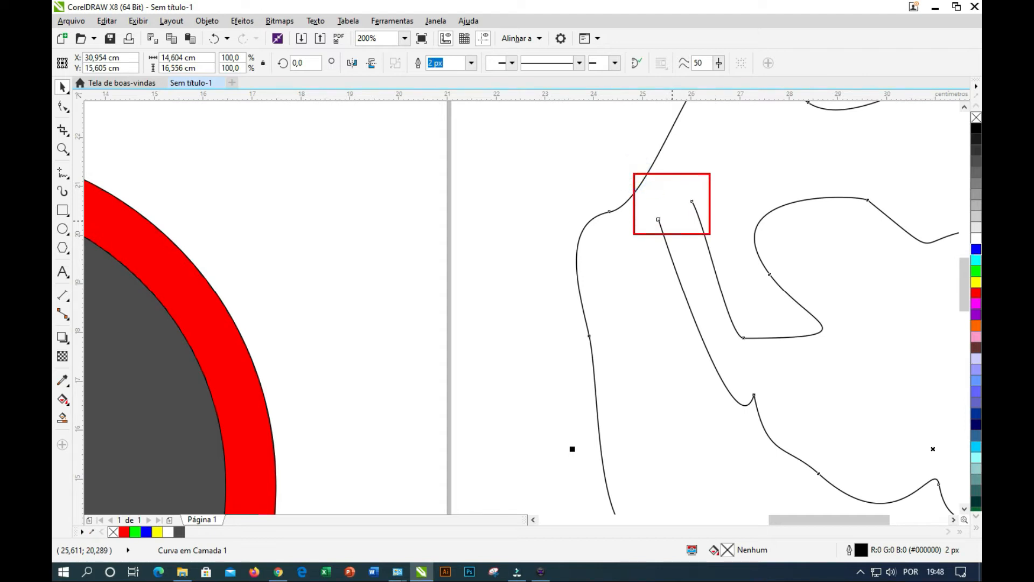
pyautogui.press('Escape')
pyautogui.scroll(-2, 699, 221)
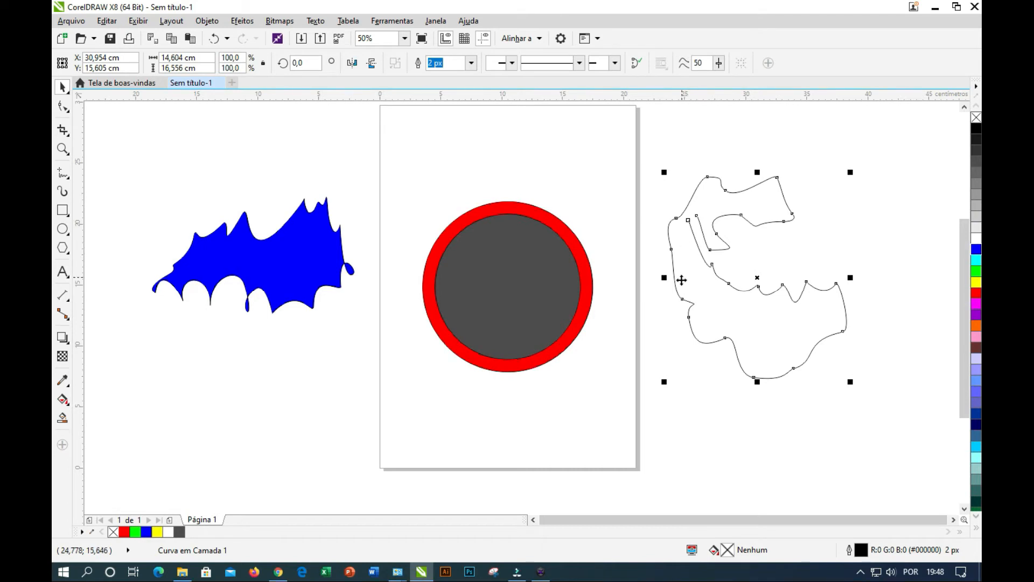
# - Try to fill the open curve right of the page with several palette colours, from yellow (#FFFF00) through red (#FF0000) to light blue (#6699FF)
pyautogui.click(976, 282)
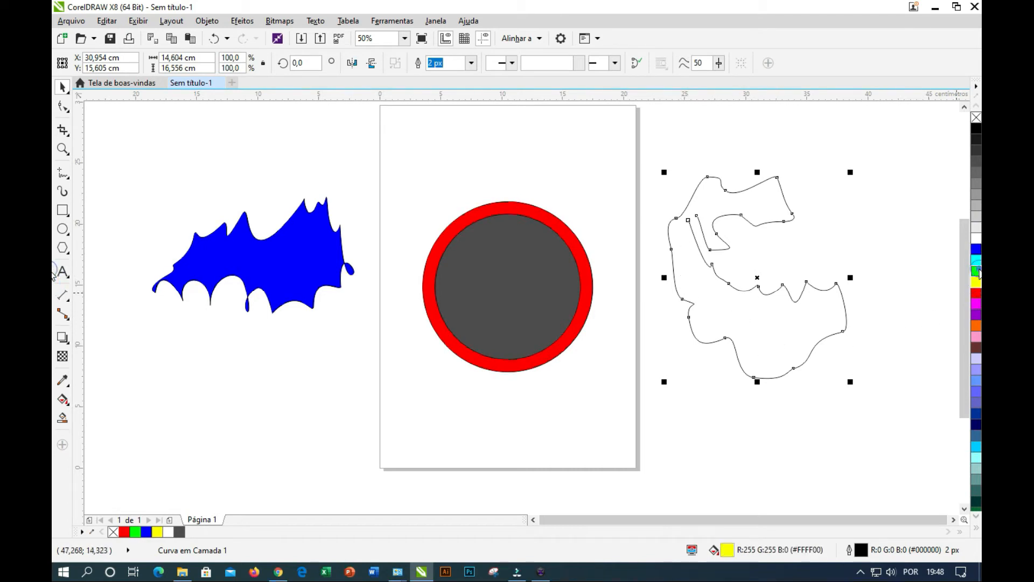
pyautogui.click(977, 271)
pyautogui.click(976, 281)
pyautogui.click(976, 292)
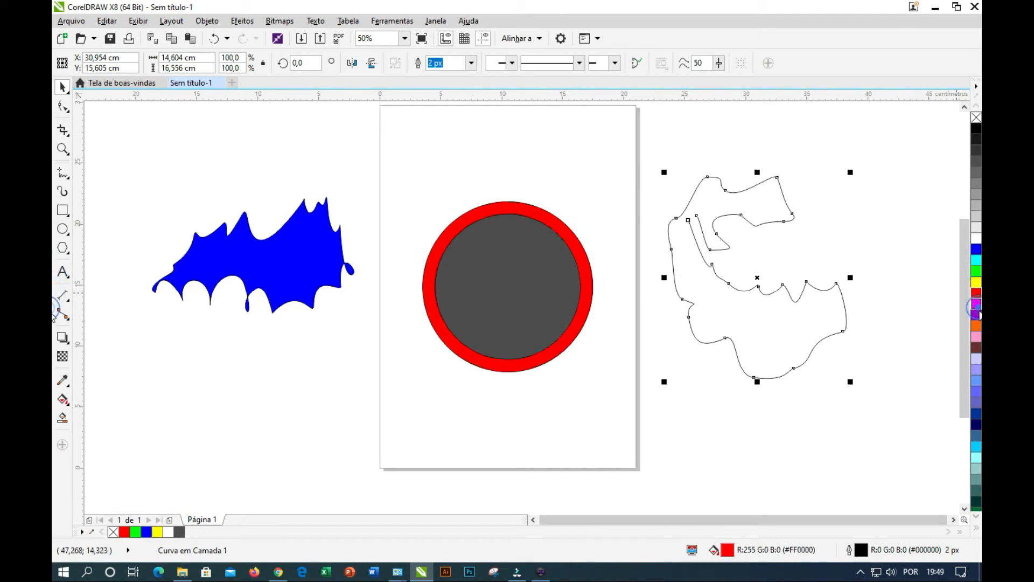
pyautogui.click(976, 304)
pyautogui.click(977, 348)
pyautogui.click(977, 377)
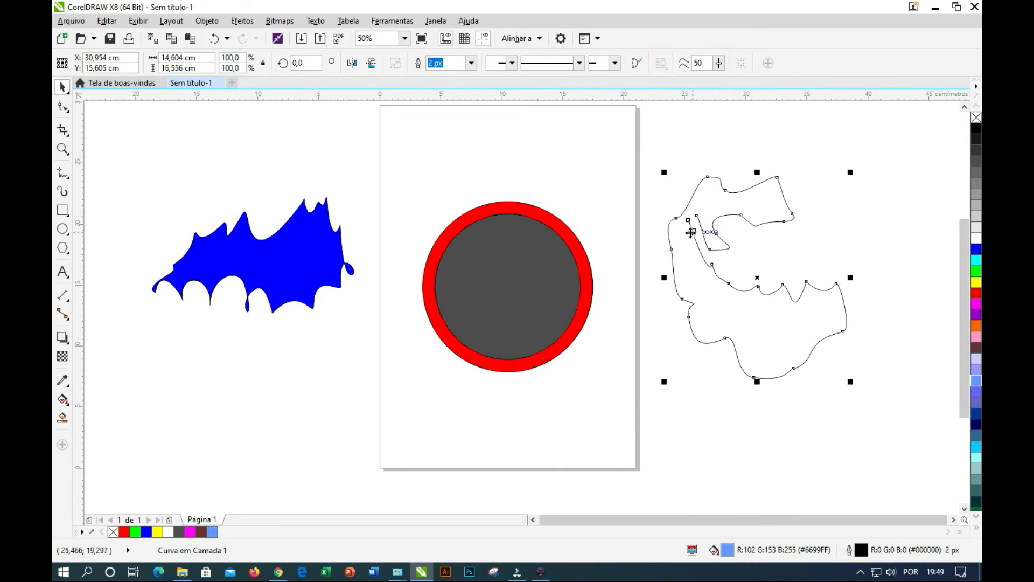
# - Close the curve right of the page by joining its two end nodes with the Freehand tool, and fill it with blue (#0000FF)
pyautogui.click(63, 173)
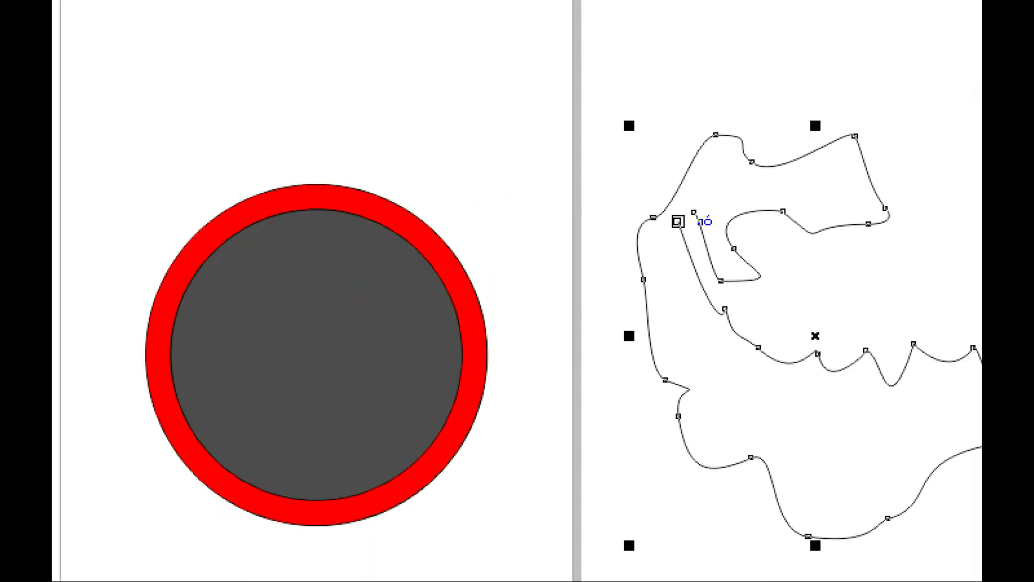
pyautogui.click(694, 212)
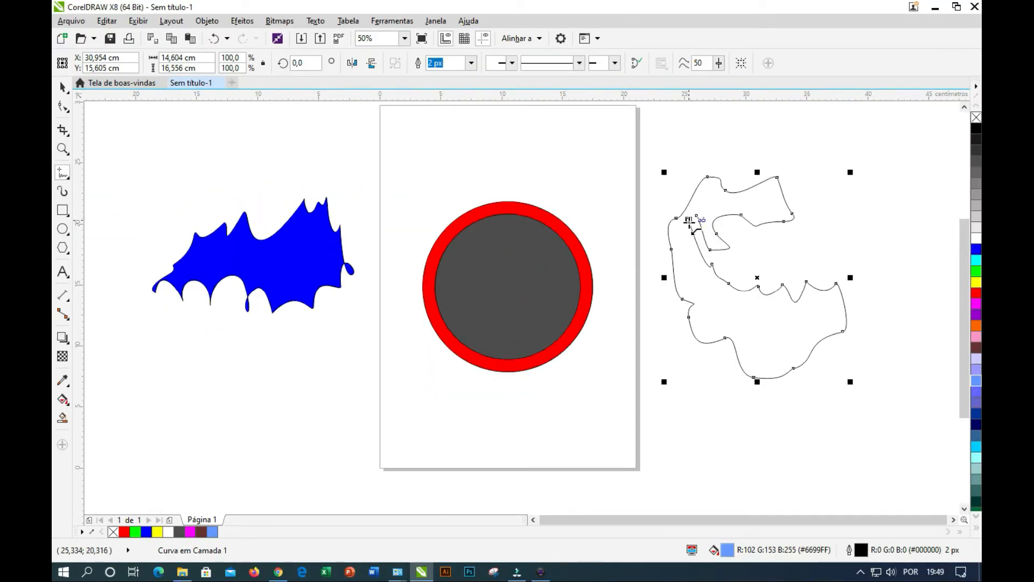
pyautogui.click(678, 221)
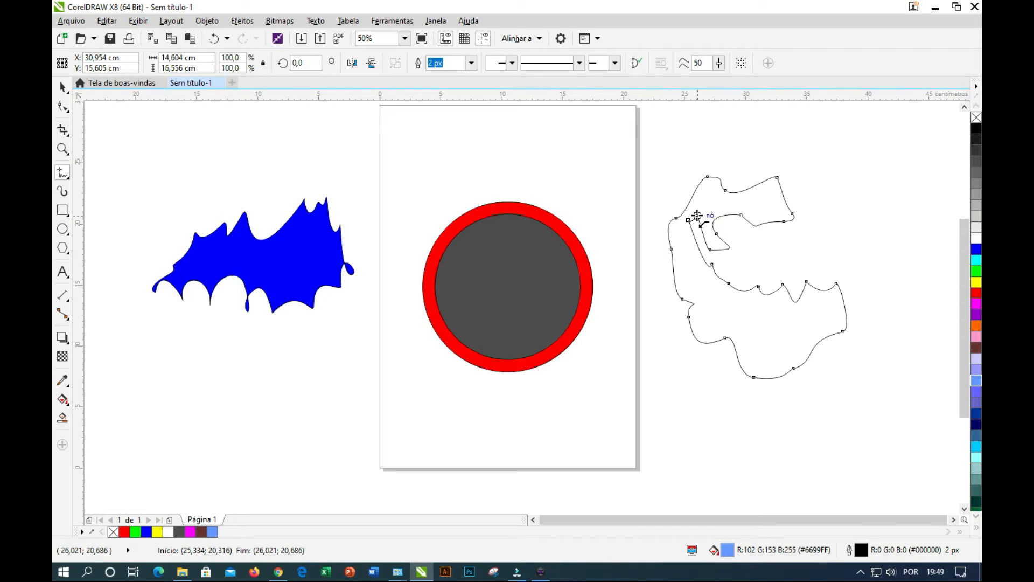
pyautogui.click(697, 216)
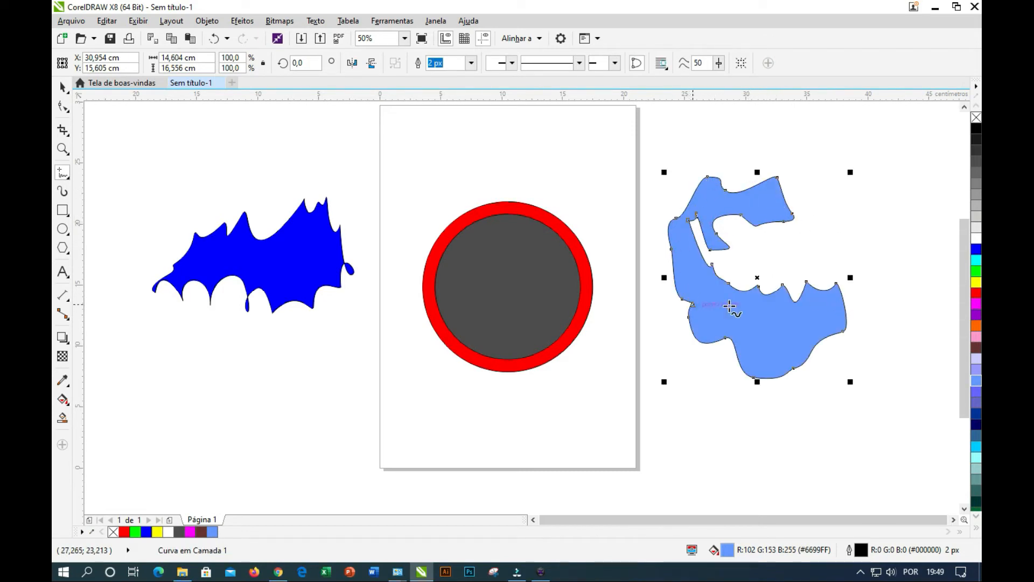
pyautogui.click(976, 270)
pyautogui.click(976, 249)
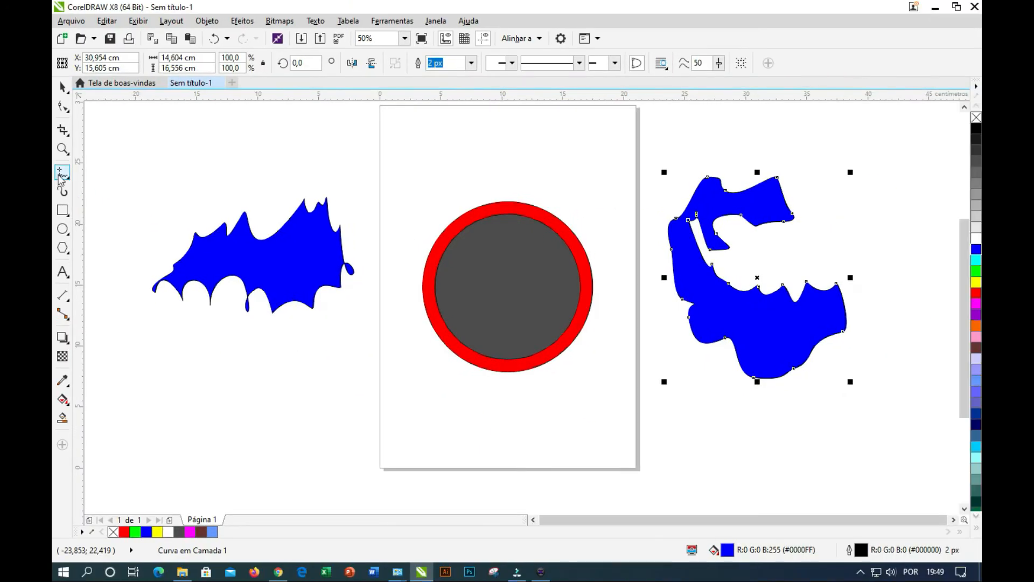
# - Draw a closed six-cornered shape with straight sides below the circles using the Bézier tool, and fill it with red (#FF0000)
pyautogui.click(70, 176)
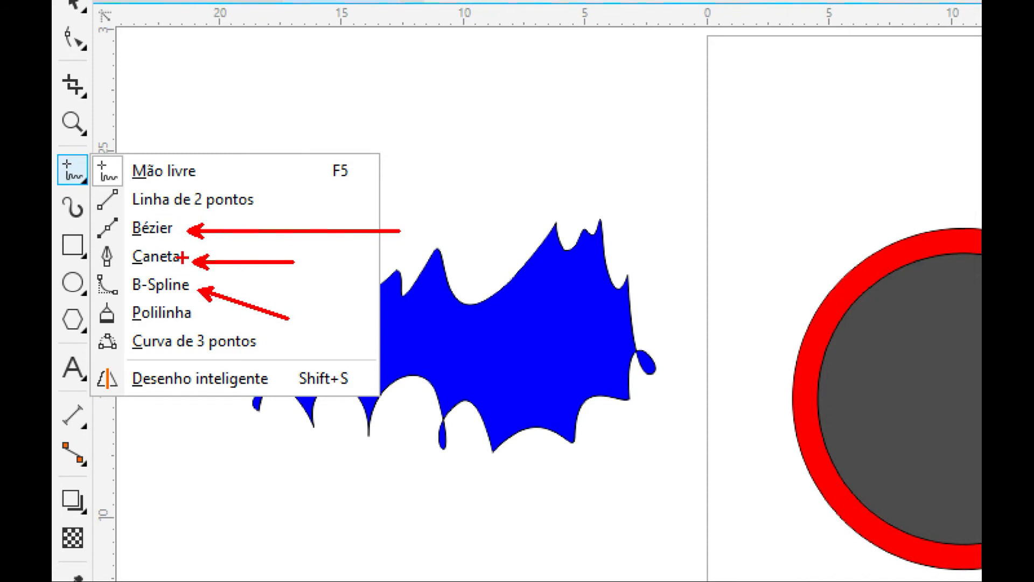
pyautogui.click(154, 228)
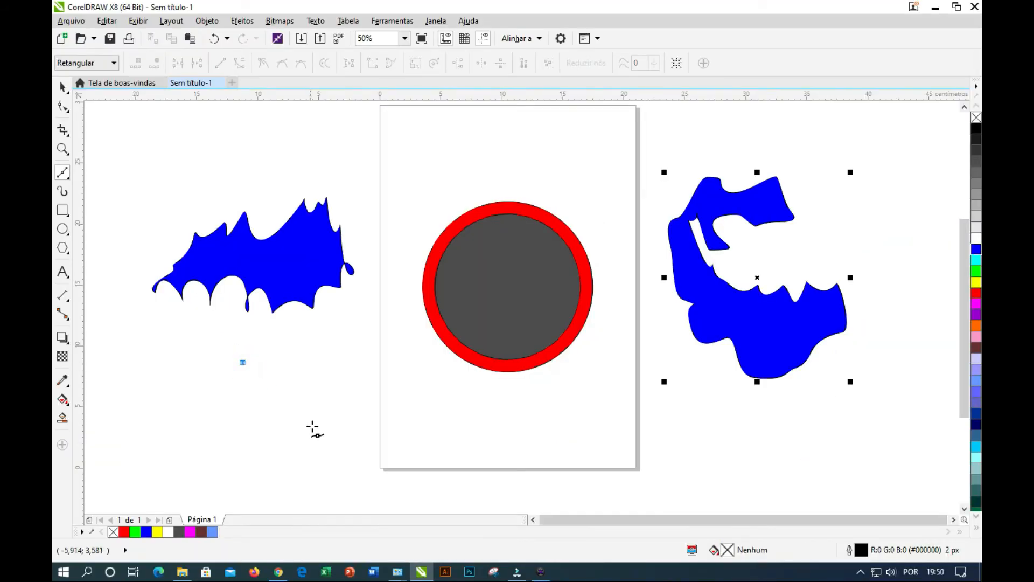
pyautogui.click(409, 417)
pyautogui.click(603, 407)
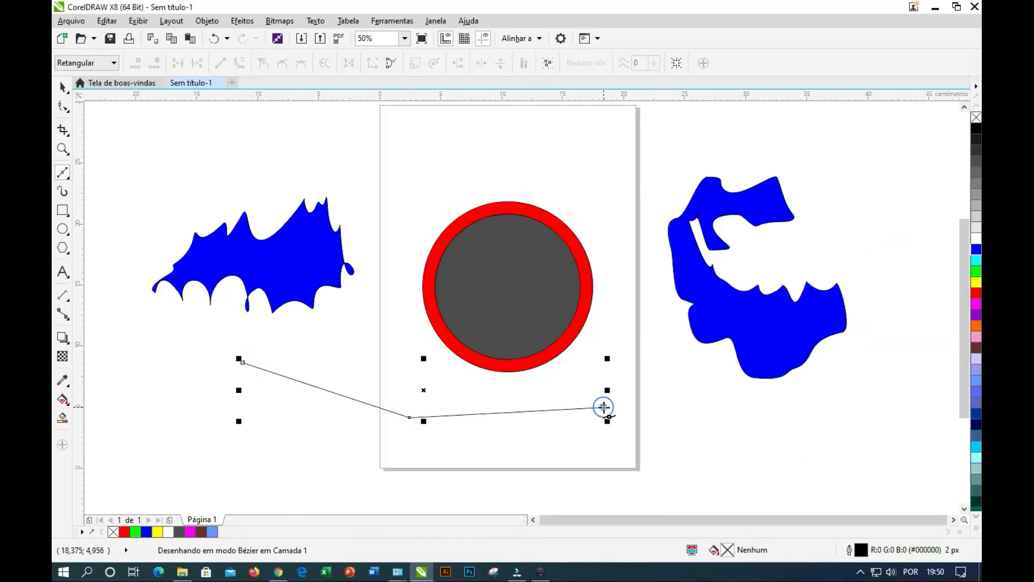
pyautogui.click(562, 464)
pyautogui.click(324, 487)
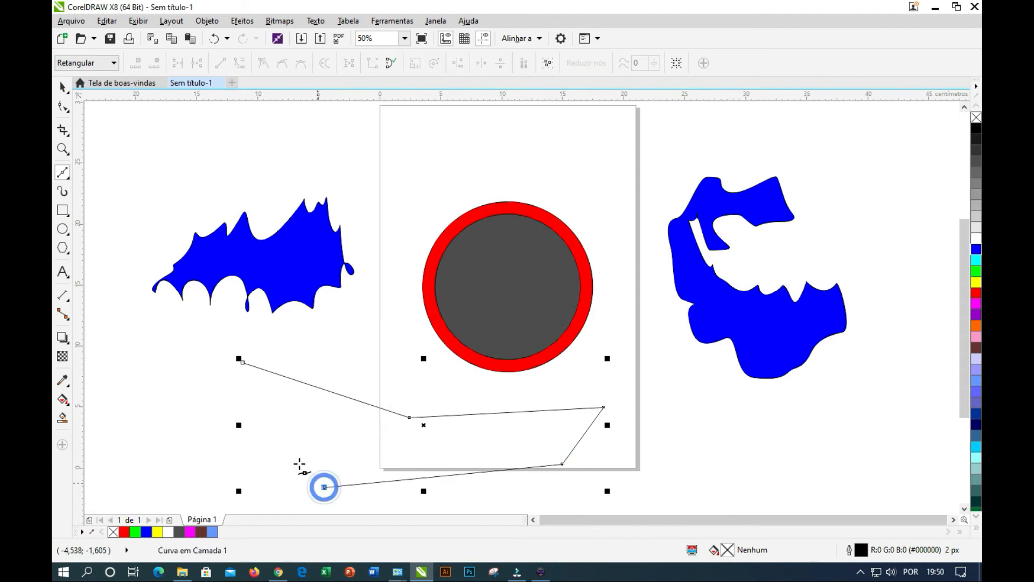
pyautogui.click(256, 416)
pyautogui.click(243, 362)
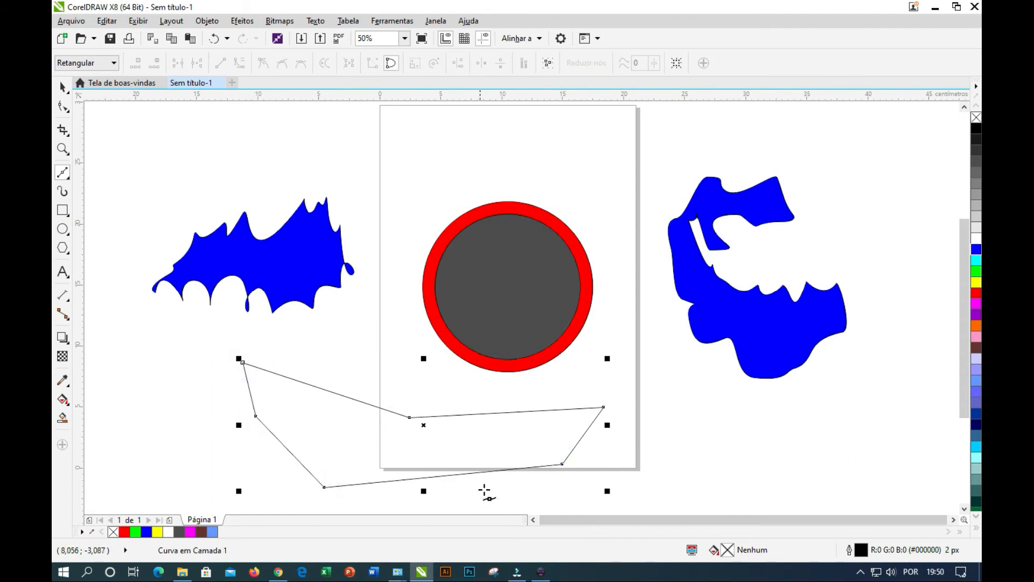
pyautogui.click(976, 293)
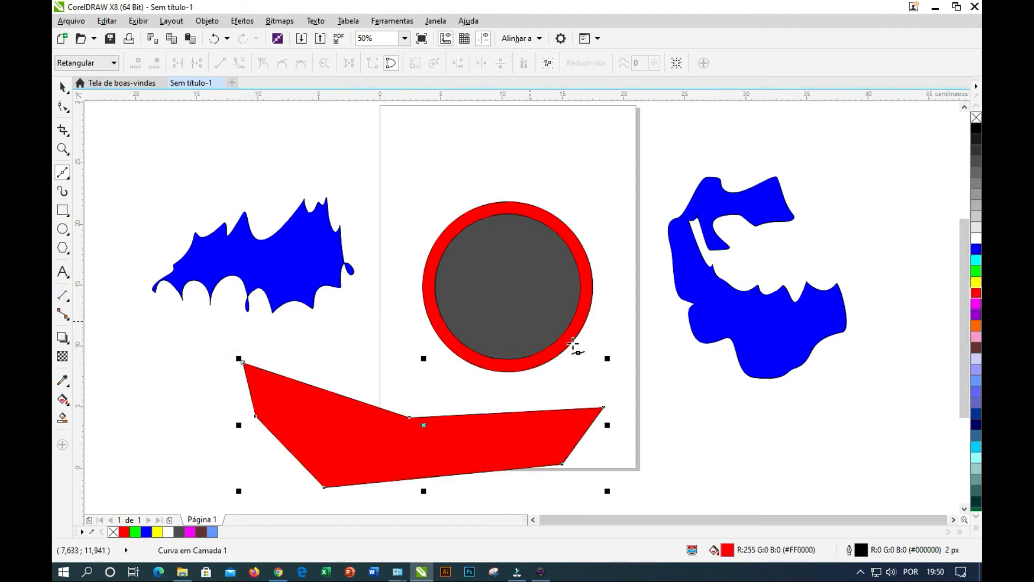
# - Draw a closed straight-sided angular shape above the circles with the Pen tool, and fill it with gray (#999999)
pyautogui.click(63, 176)
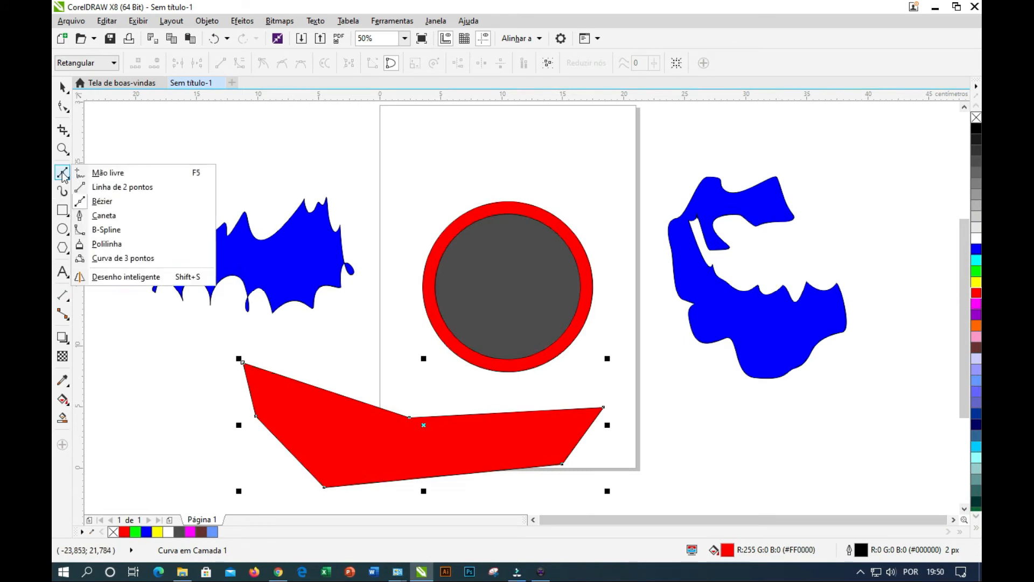
pyautogui.click(105, 216)
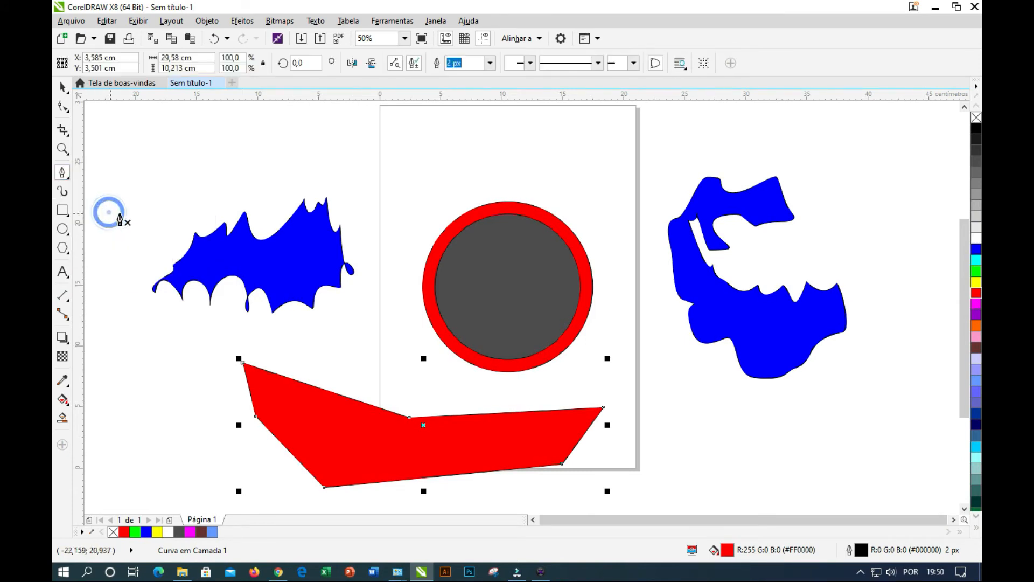
pyautogui.click(338, 146)
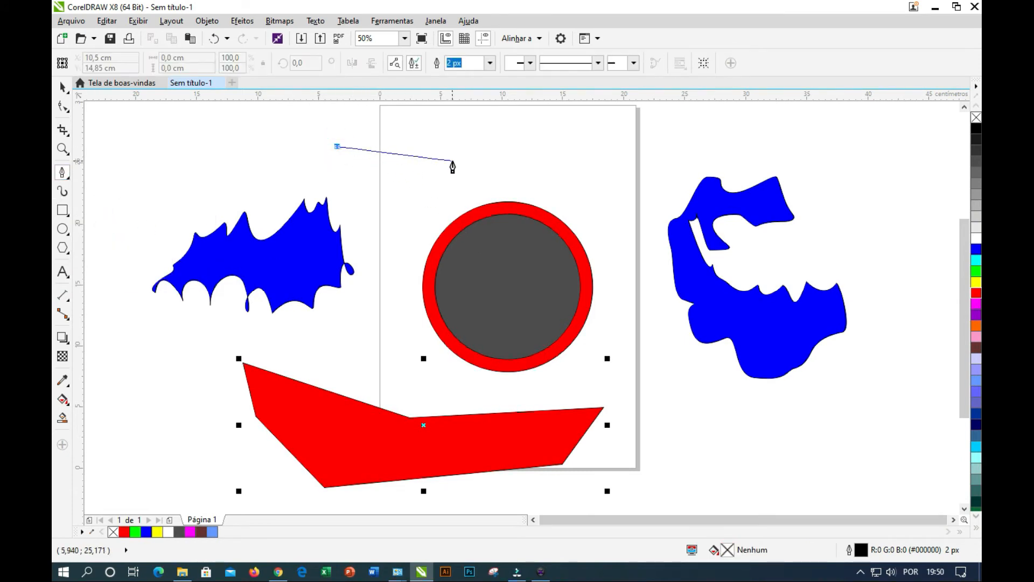
pyautogui.click(565, 141)
pyautogui.click(569, 184)
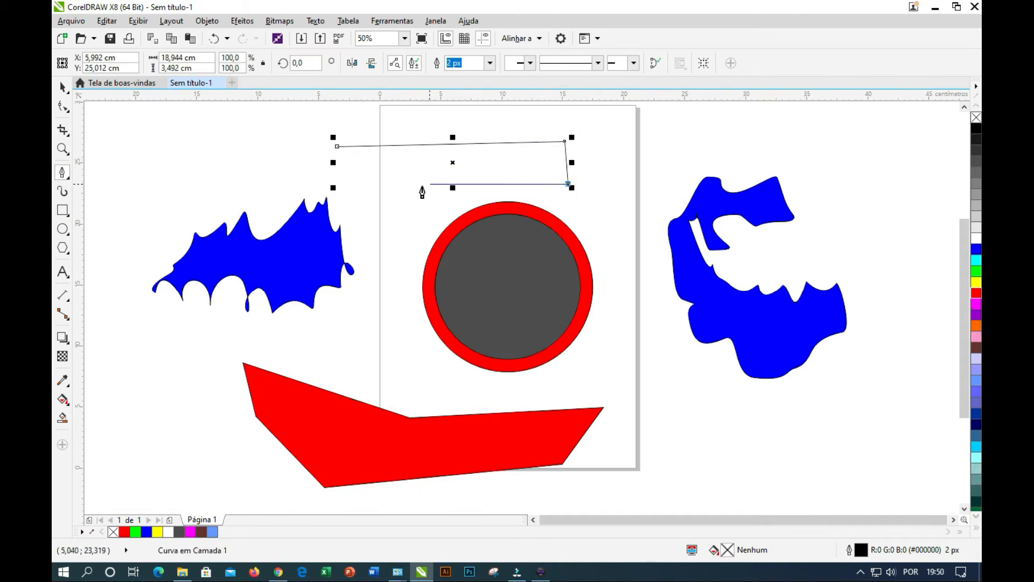
pyautogui.click(417, 186)
pyautogui.click(395, 232)
pyautogui.click(337, 146)
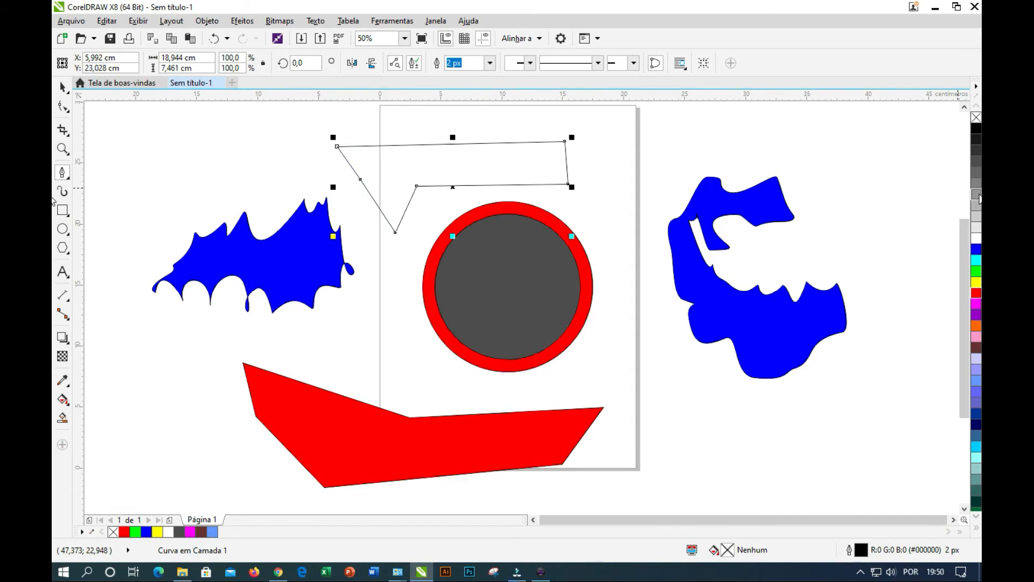
pyautogui.click(977, 193)
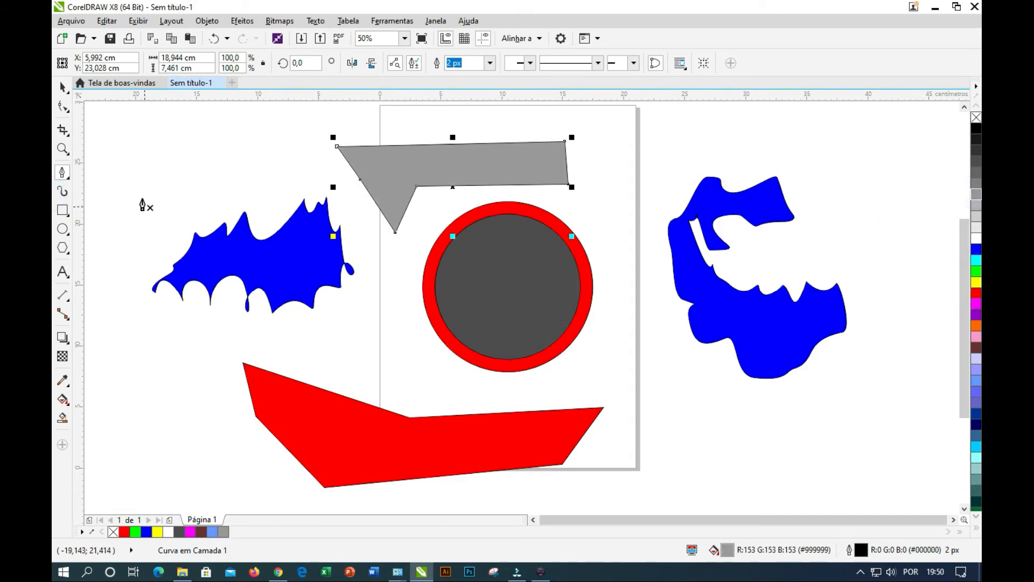
# - Draw a closed crescent about 7.9 × 5.8 cm above the left blue curve with the Pen tool, and fill it with magenta (#FF00FF)
pyautogui.click(157, 136)
pyautogui.moveTo(131, 197); pyautogui.dragTo(172, 223)
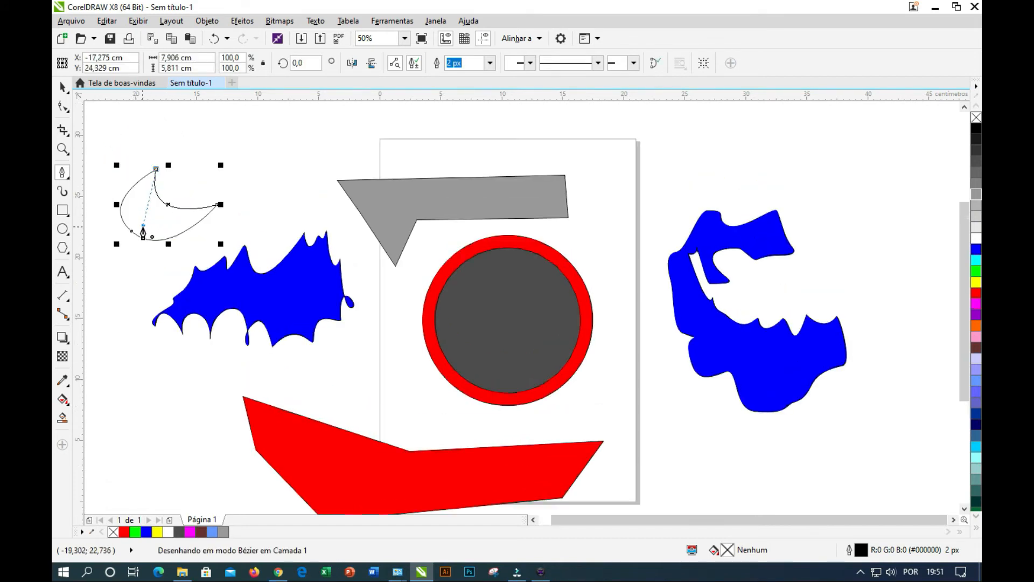
pyautogui.moveTo(144, 226); pyautogui.dragTo(121, 249)
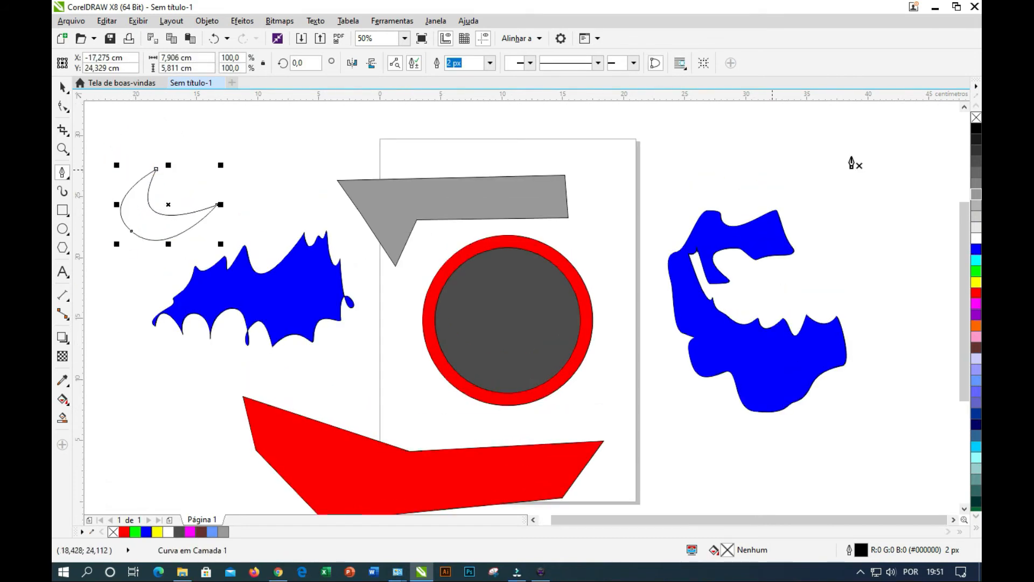
pyautogui.click(976, 315)
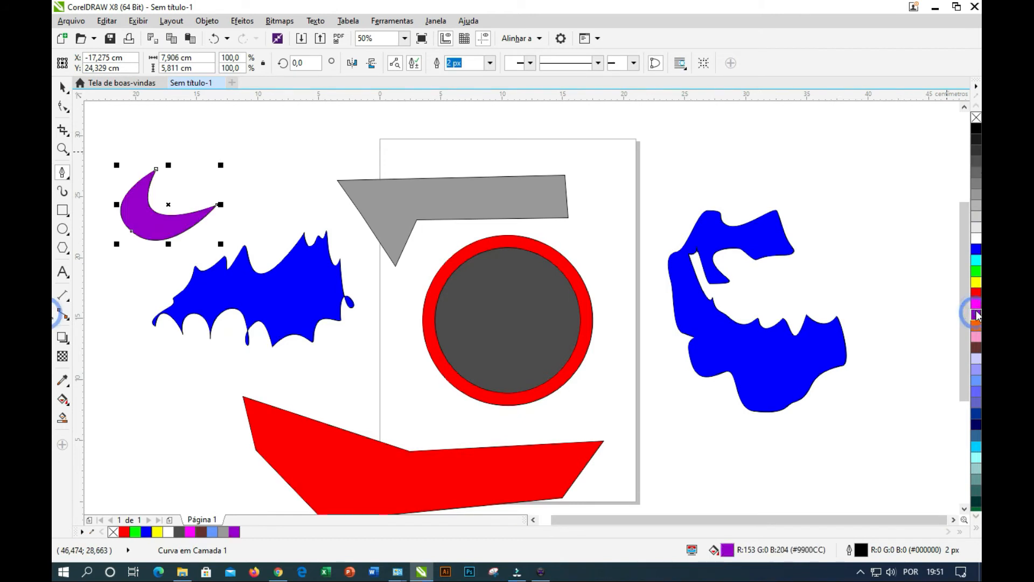
pyautogui.click(977, 304)
# - Draw a closed teardrop-like curve about 15.6 × 5.5 cm above the right blue curve with the B-Spline tool
pyautogui.click(66, 176)
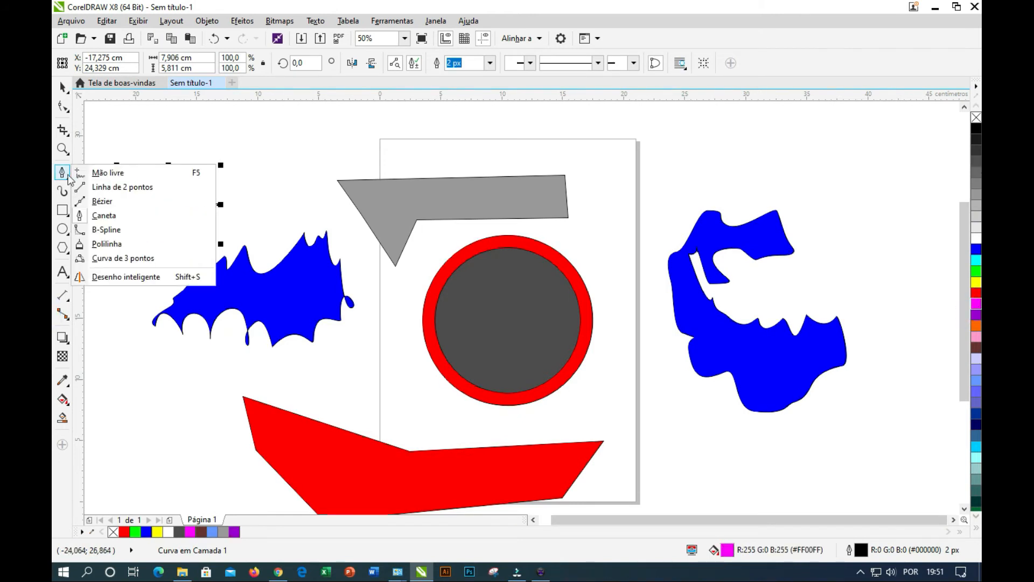
pyautogui.click(110, 231)
pyautogui.click(668, 171)
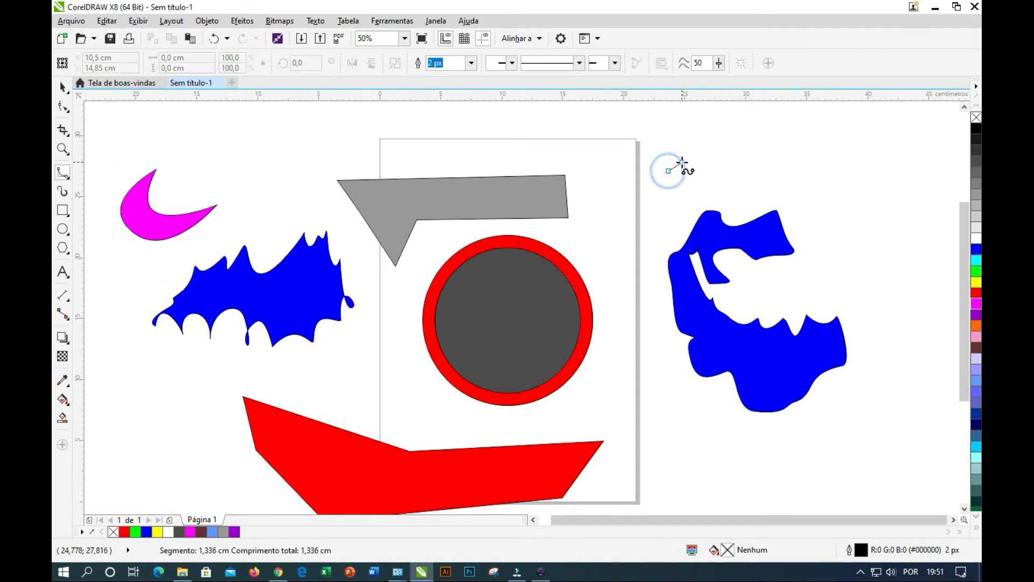
pyautogui.click(682, 161)
pyautogui.click(729, 153)
pyautogui.click(774, 157)
pyautogui.click(796, 171)
pyautogui.click(815, 186)
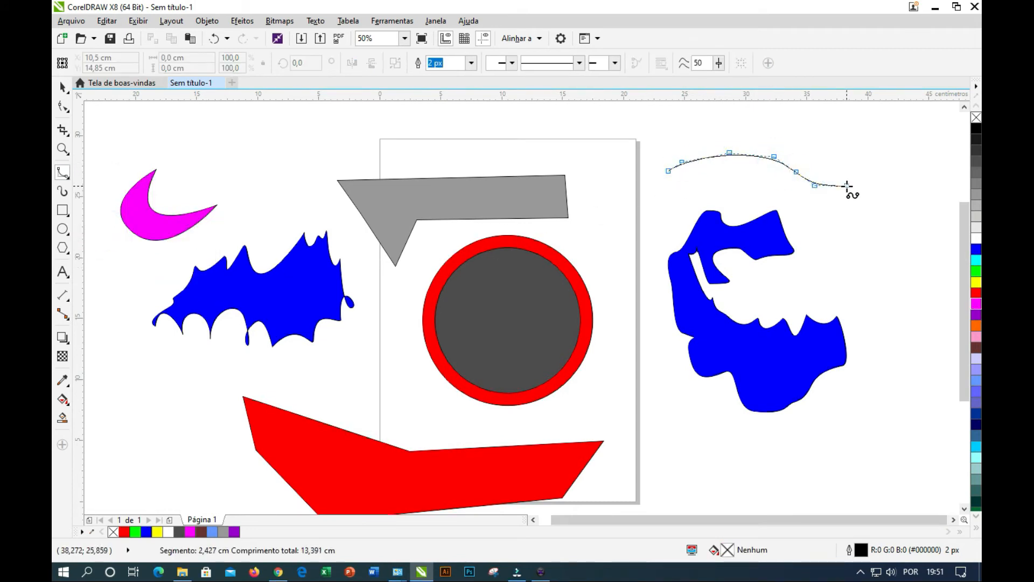
pyautogui.click(847, 185)
pyautogui.click(862, 173)
pyautogui.click(864, 149)
pyautogui.click(849, 130)
pyautogui.click(824, 118)
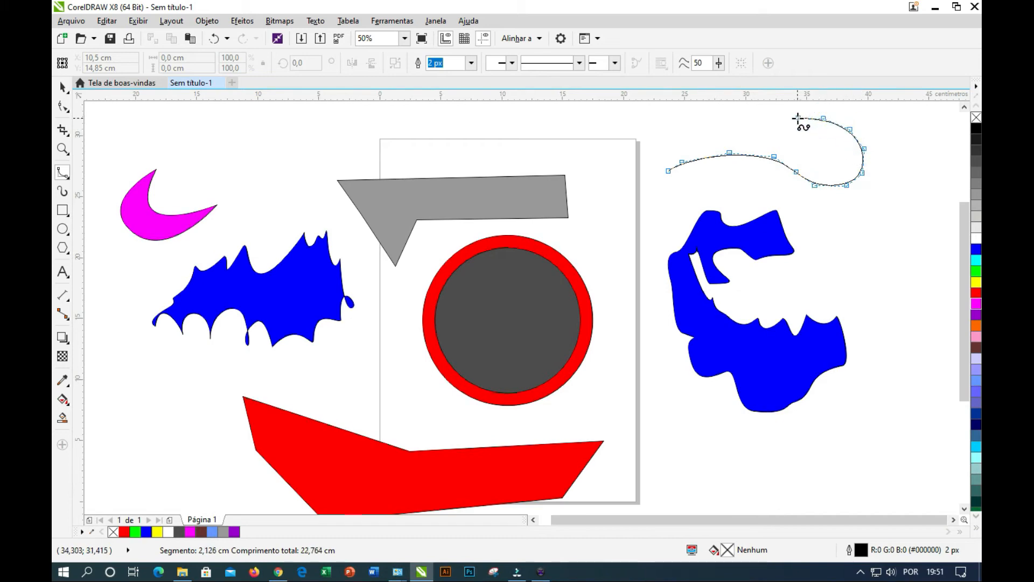
pyautogui.click(668, 171)
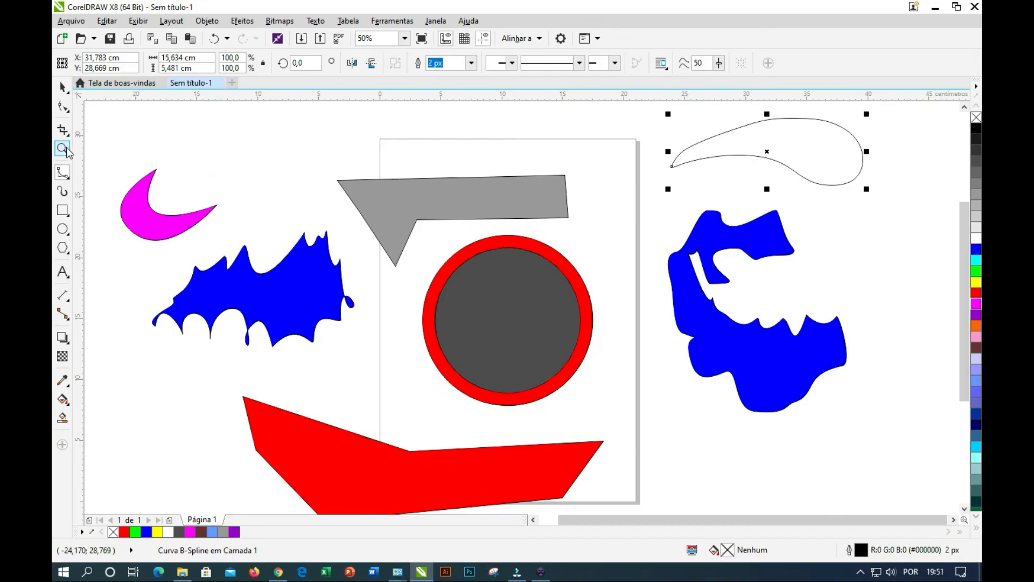
# - Magnify the gray shape to 400% with the Zoom tool, and bring the zoom level back to 75% and finally 50%
pyautogui.click(80, 157)
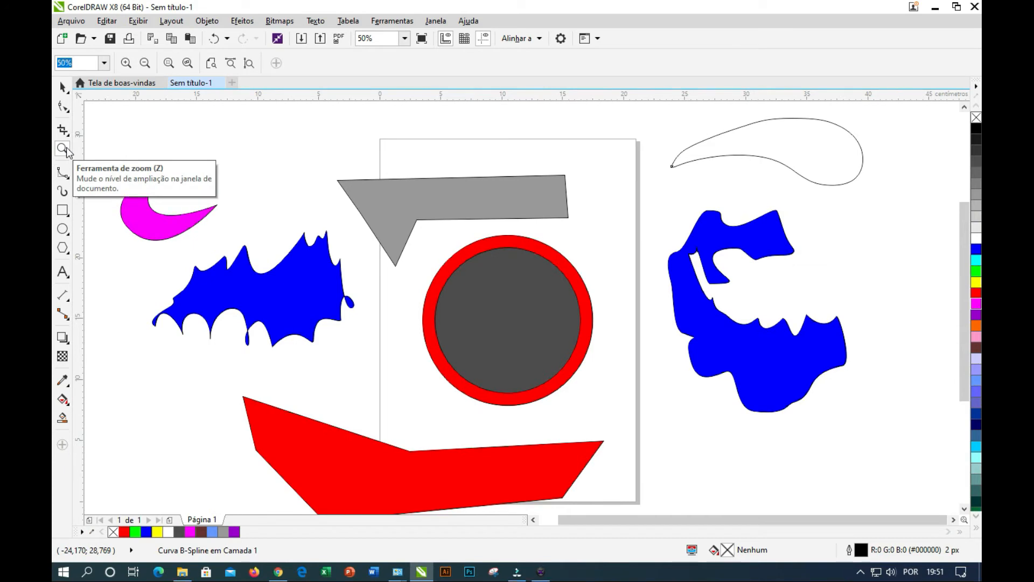
pyautogui.click(449, 230)
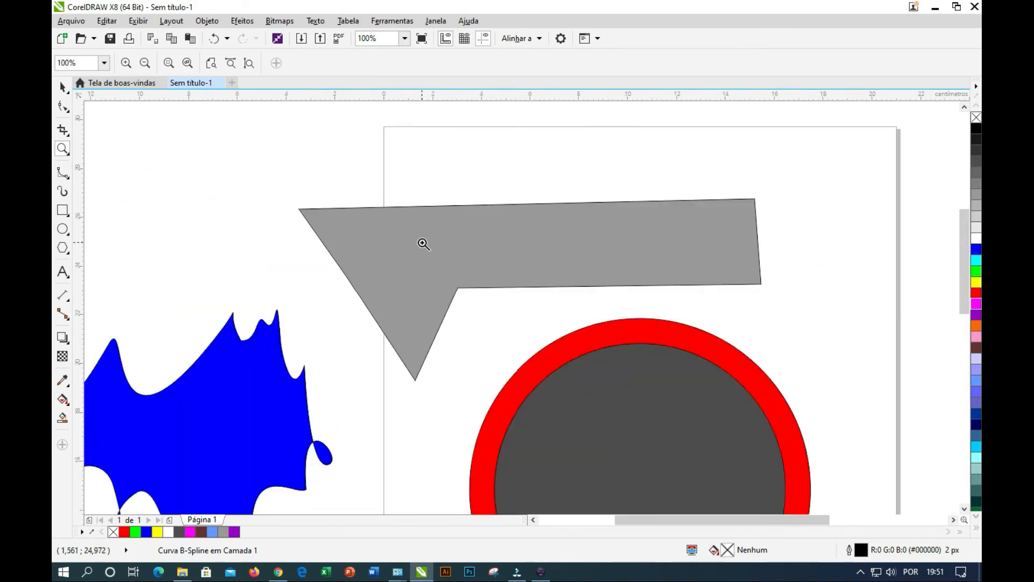
pyautogui.click(423, 242)
pyautogui.click(410, 278)
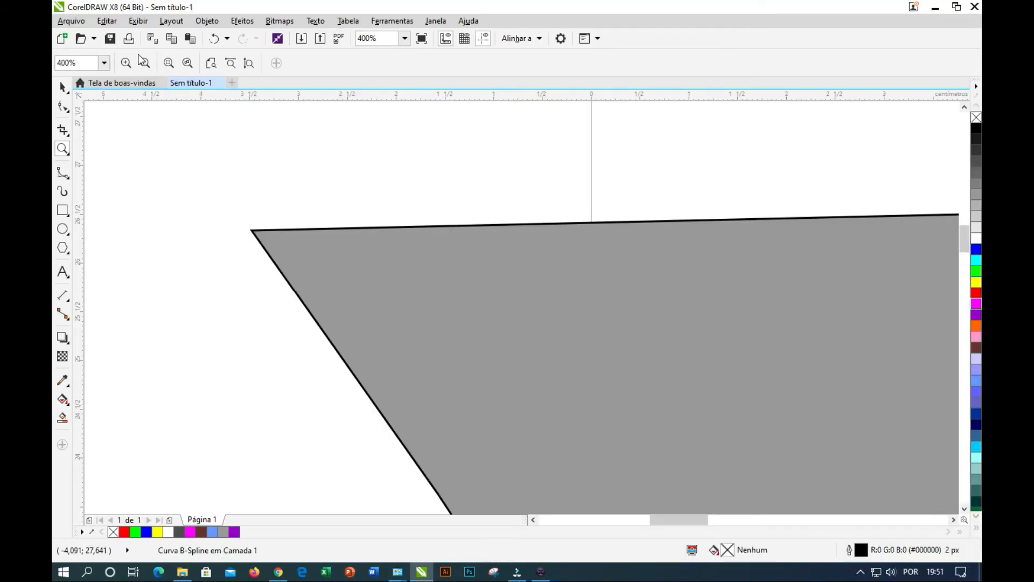
pyautogui.click(144, 62)
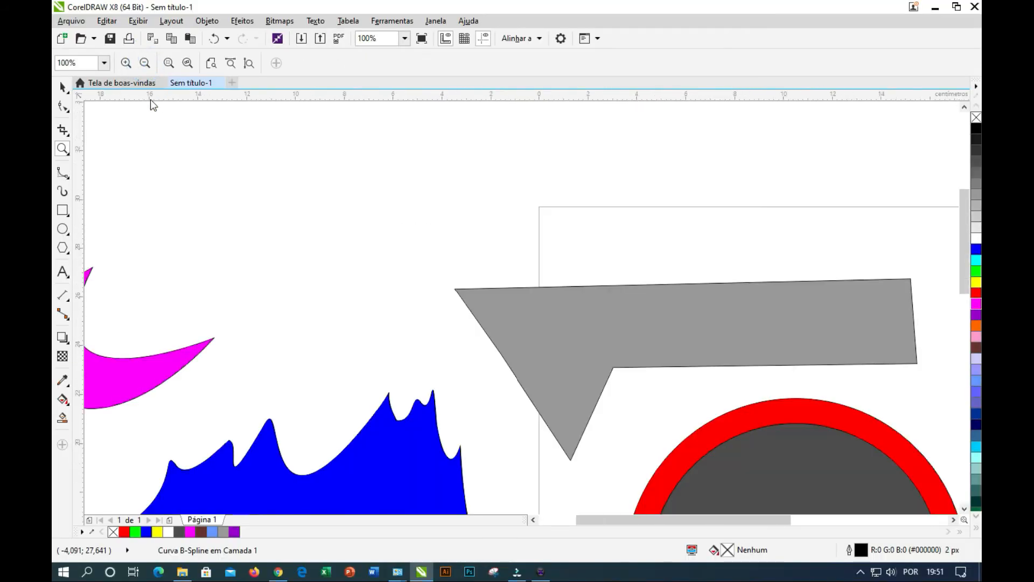
pyautogui.click(104, 63)
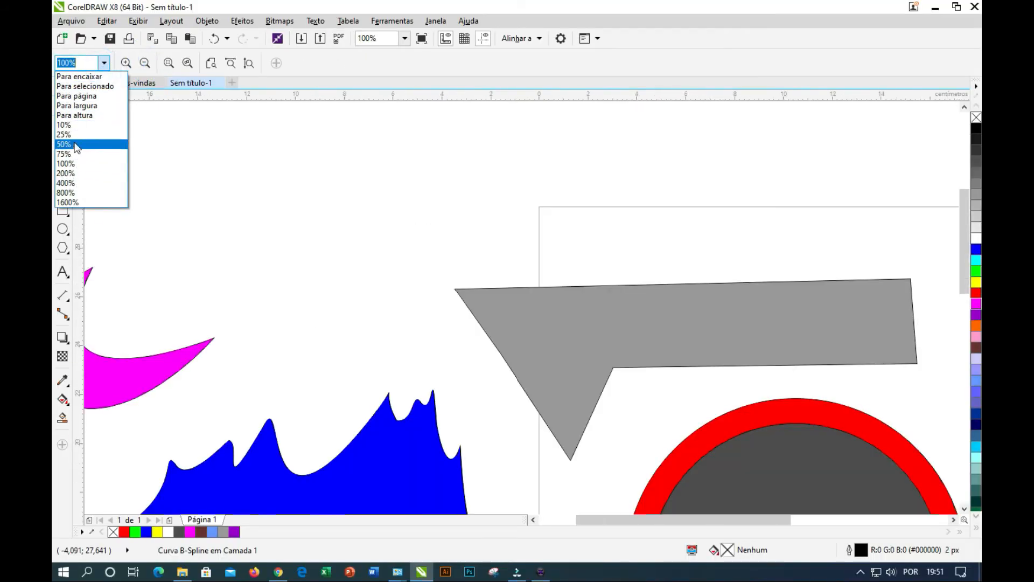
pyautogui.click(75, 155)
pyautogui.click(104, 63)
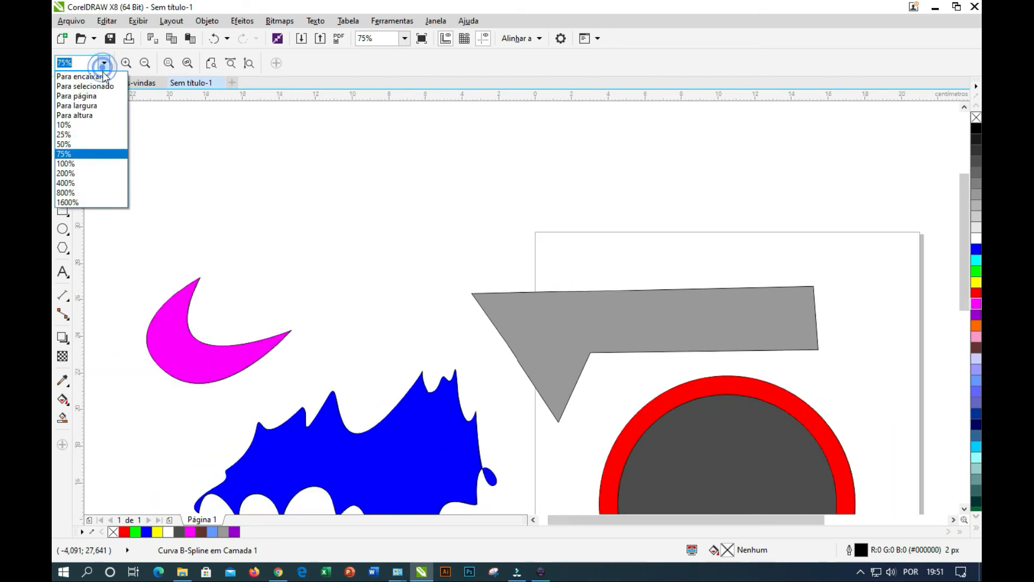
pyautogui.click(68, 144)
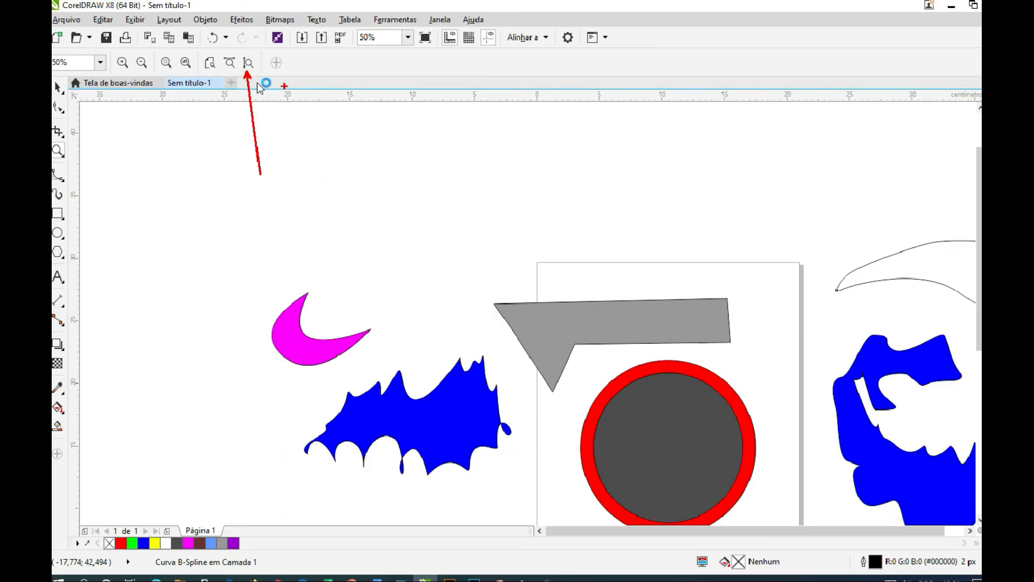
# - Fit the page height in the view, magnify the circles to 400%, and zoom back out to 50%
pyautogui.click(229, 50)
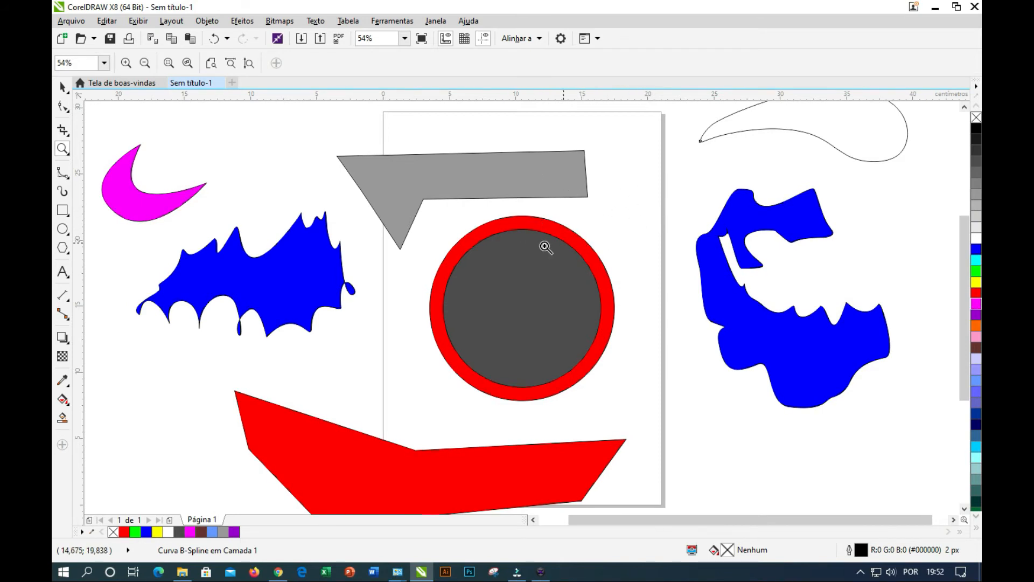
pyautogui.click(516, 281)
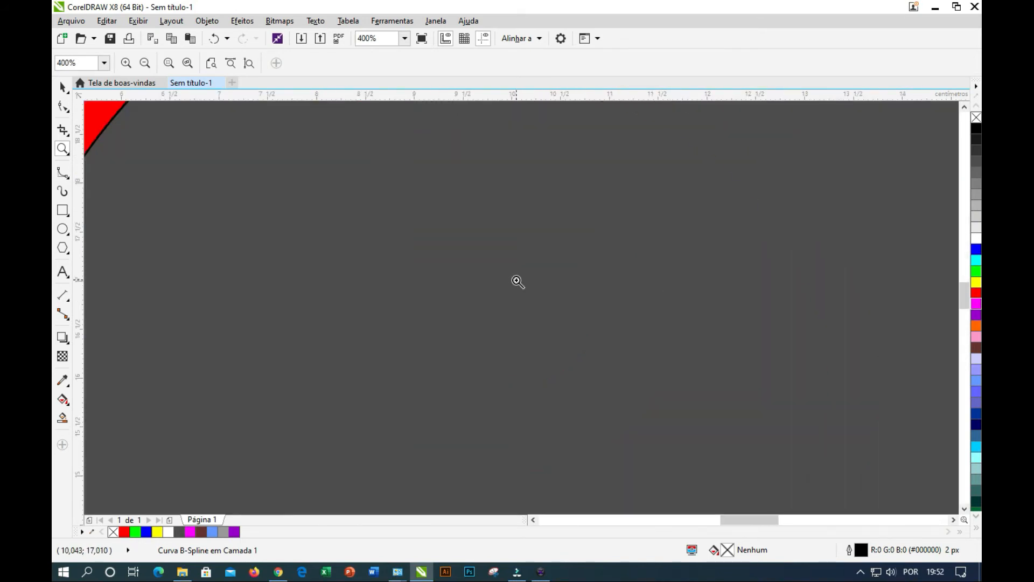
pyautogui.rightClick(516, 281)
pyautogui.rightClick(515, 272)
pyautogui.rightClick(516, 273)
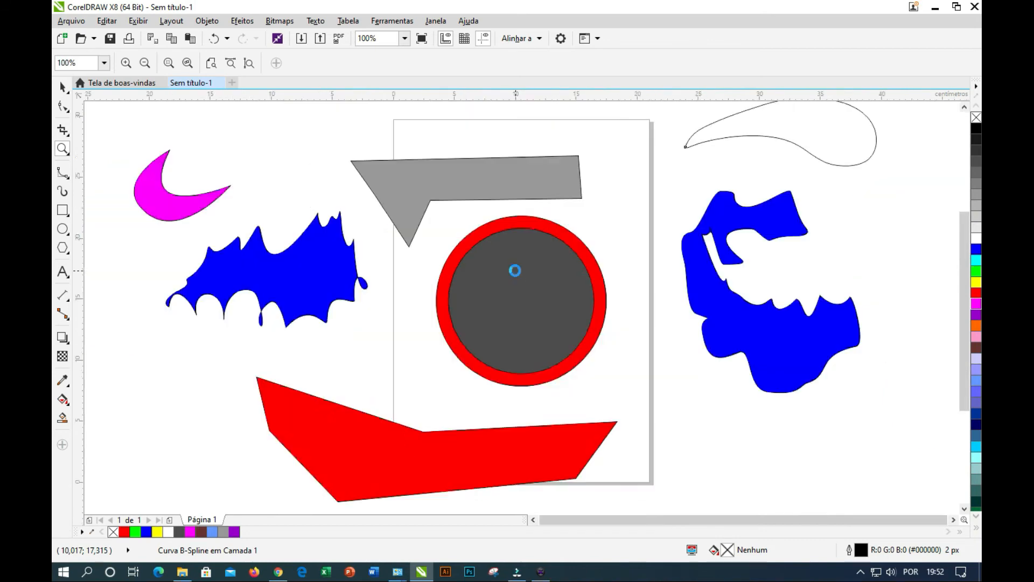
pyautogui.rightClick(516, 272)
pyautogui.click(516, 272)
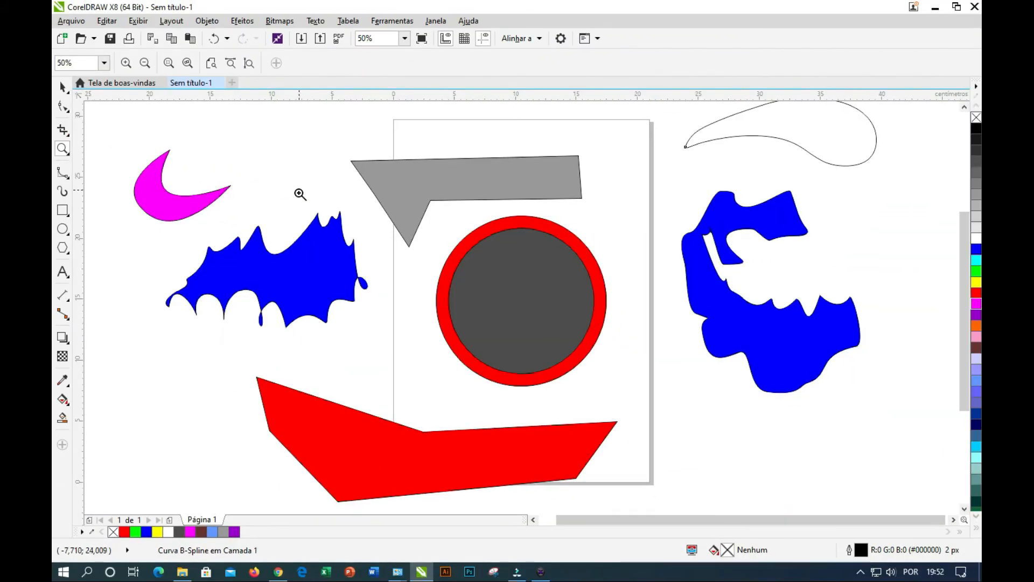
# - Centre the magenta crescent and the gray angular shape on the page
pyautogui.click(111, 290)
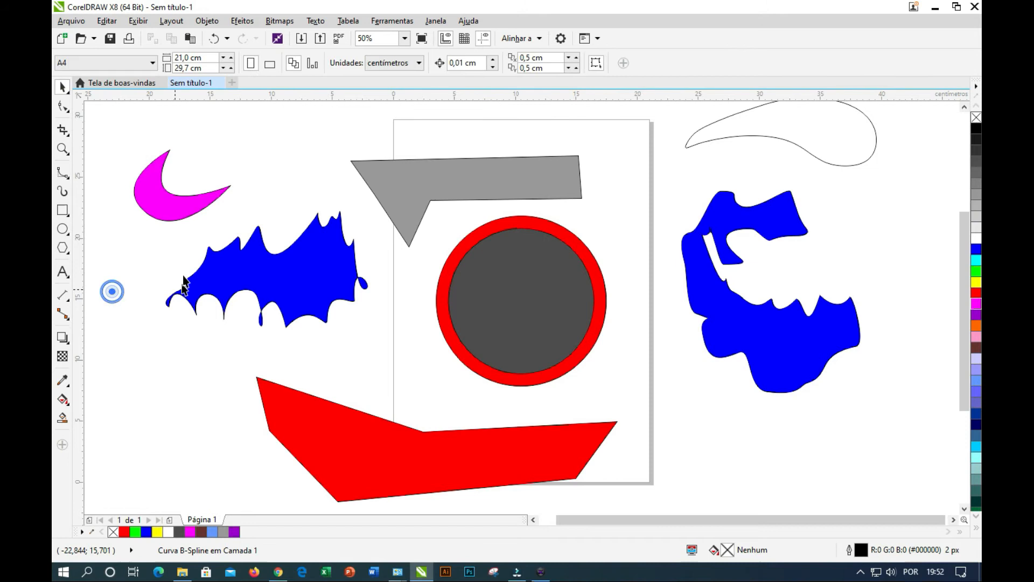
pyautogui.click(173, 209)
pyautogui.press('p')
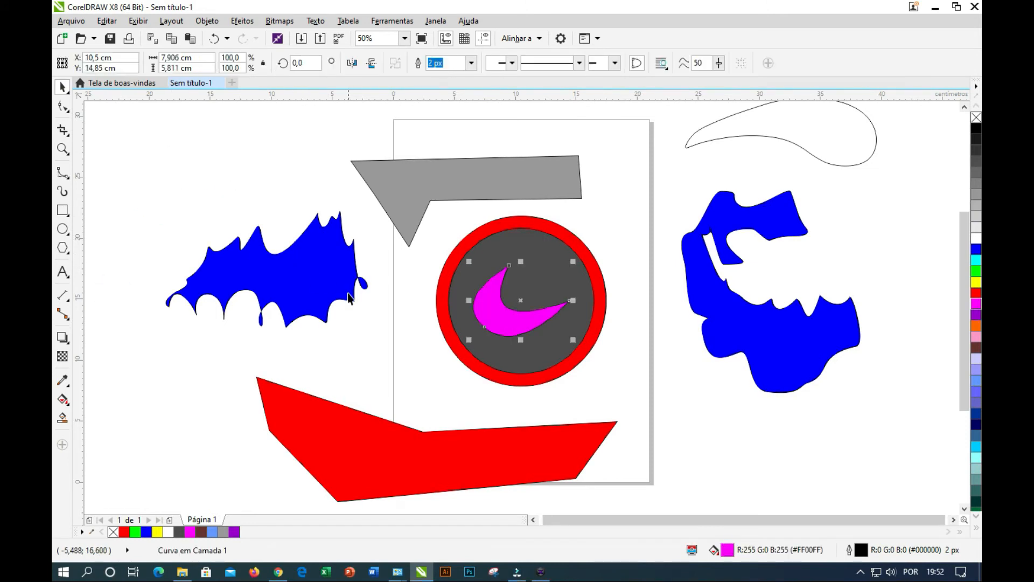
pyautogui.click(403, 190)
pyautogui.press('p')
# - Delete the red six-cornered shape below the circles and the blue curve right of the page
pyautogui.click(414, 465)
pyautogui.press('Delete')
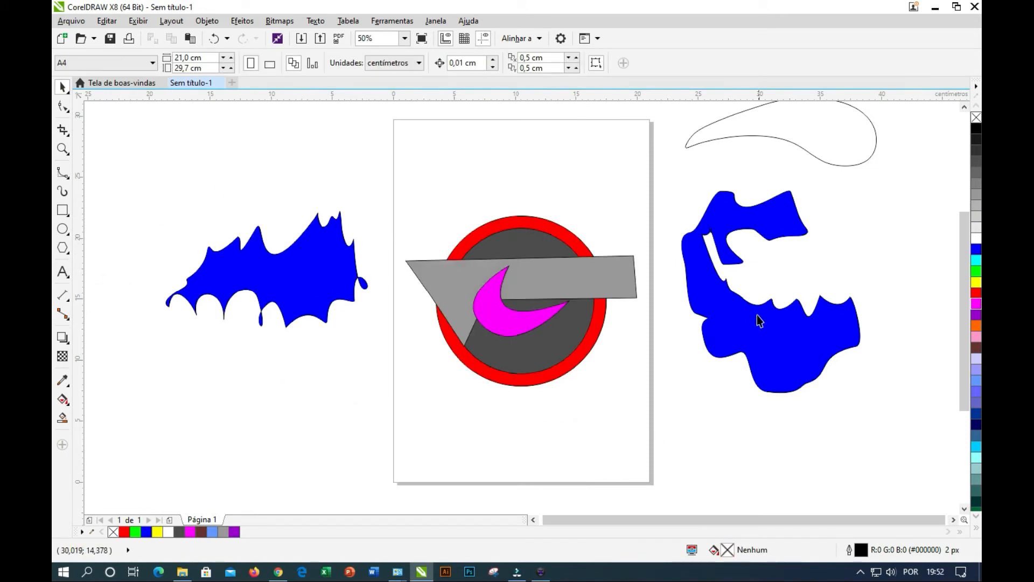
pyautogui.click(757, 318)
pyautogui.press('Delete')
# - Fill the teardrop-like B-Spline curve with yellow (#FFFF00) and centre it on the page
pyautogui.click(776, 103)
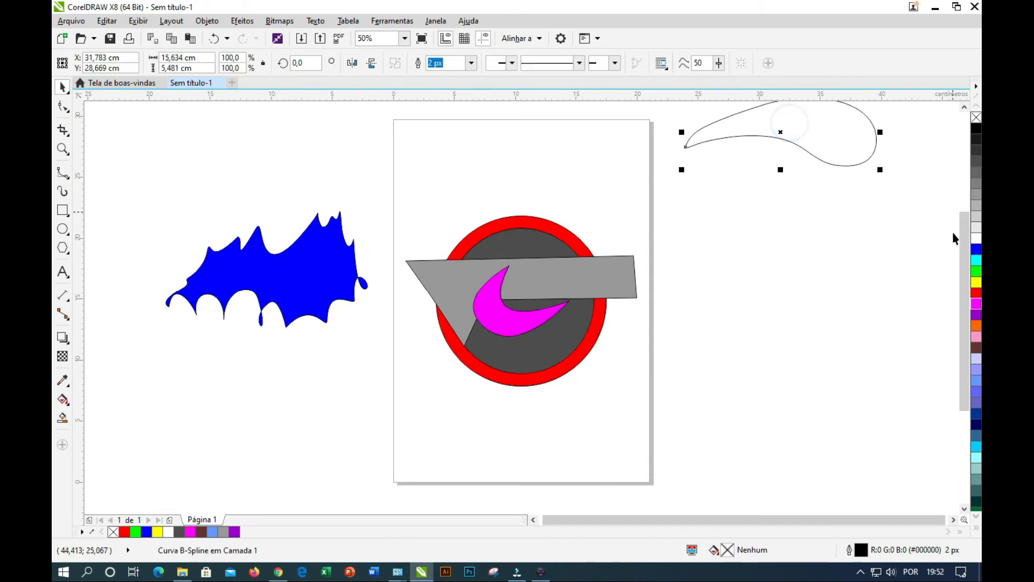
pyautogui.click(977, 282)
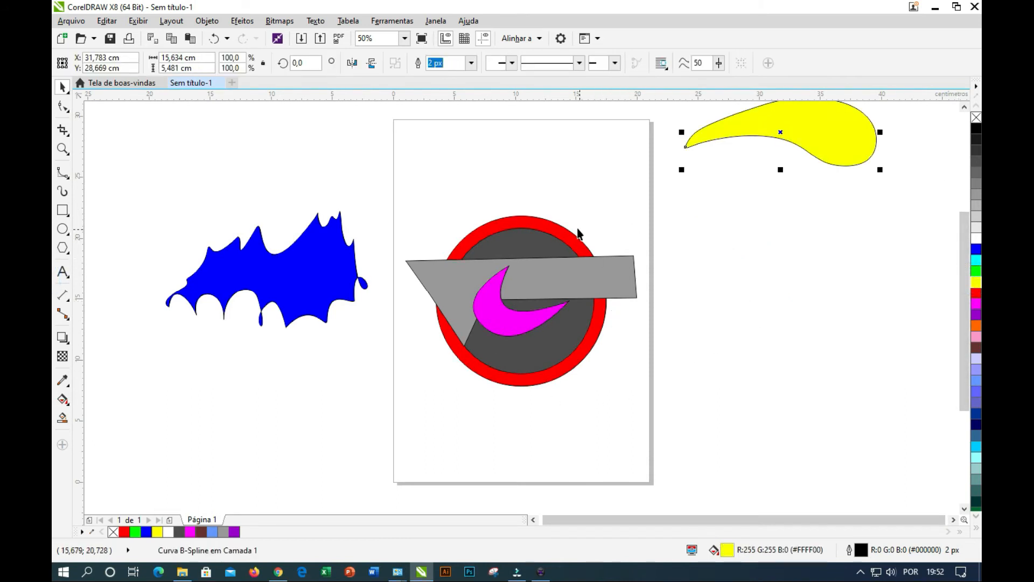
pyautogui.press('p')
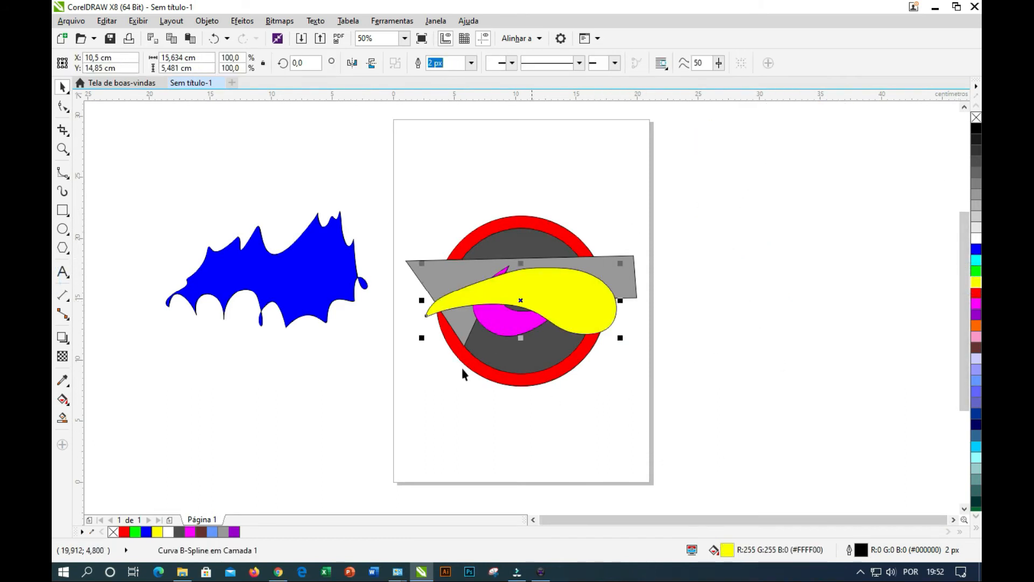
# - Try deleting the blue freehand curve left of the page, and undo the deletion
pyautogui.click(302, 265)
pyautogui.press('Delete')
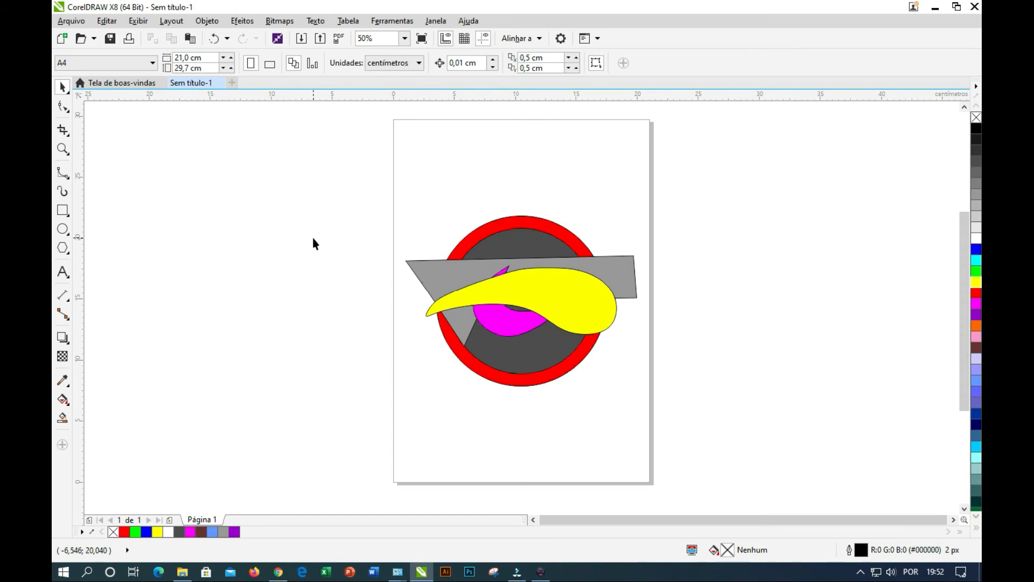
pyautogui.hotkey('ctrl', 'z')
# - Shrink the blue freehand curve to about 2.6 × 1.5 cm and place it just outside the page's upper left edge
pyautogui.moveTo(372, 333); pyautogui.dragTo(202, 232)
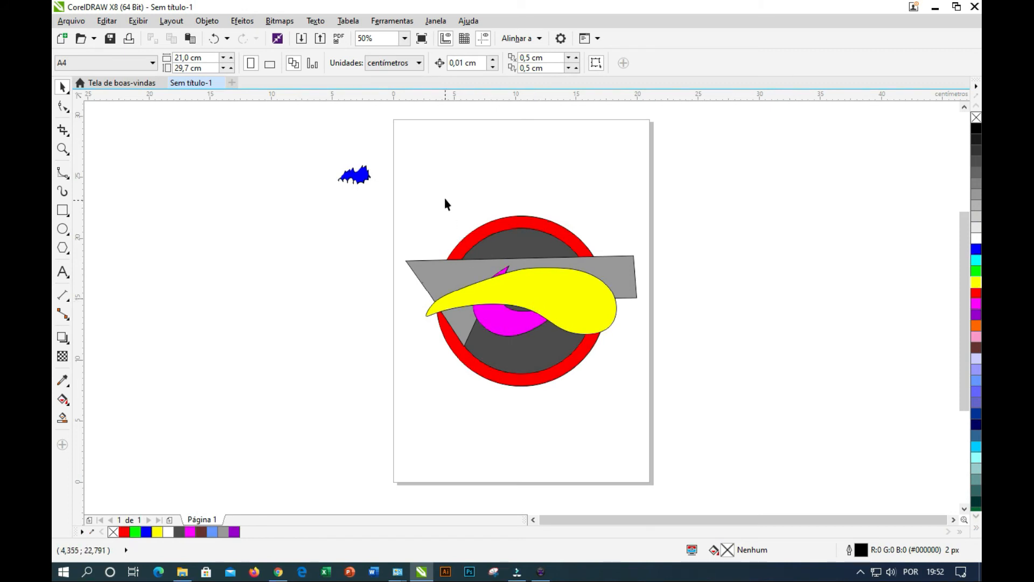
# - Crop the drawing to the page frame, about 21.1 × 29.7 cm, removing the blue curve outside the page
pyautogui.click(358, 171)
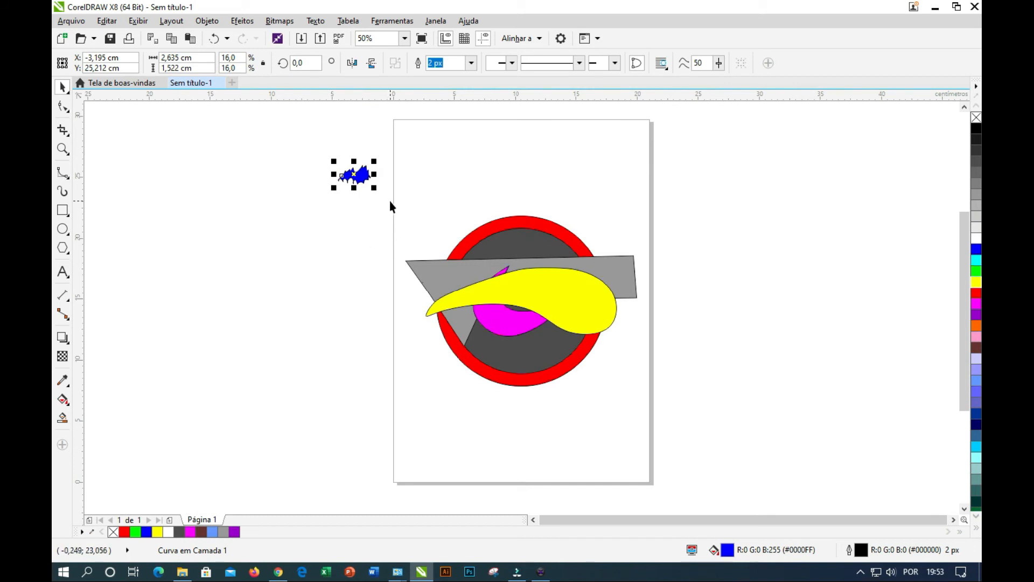
pyautogui.click(64, 131)
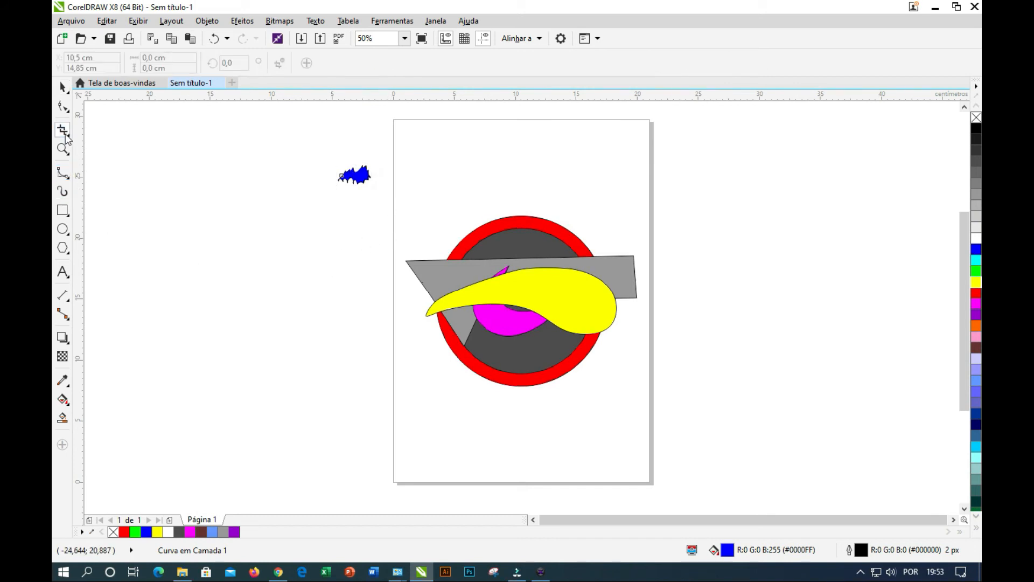
pyautogui.moveTo(394, 119); pyautogui.dragTo(650, 481)
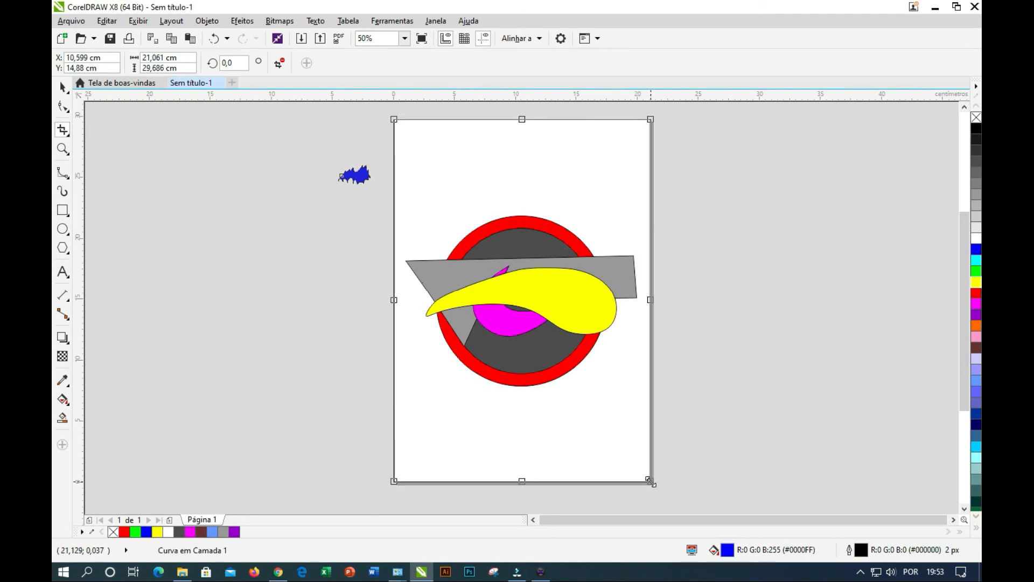
pyautogui.press('Return')
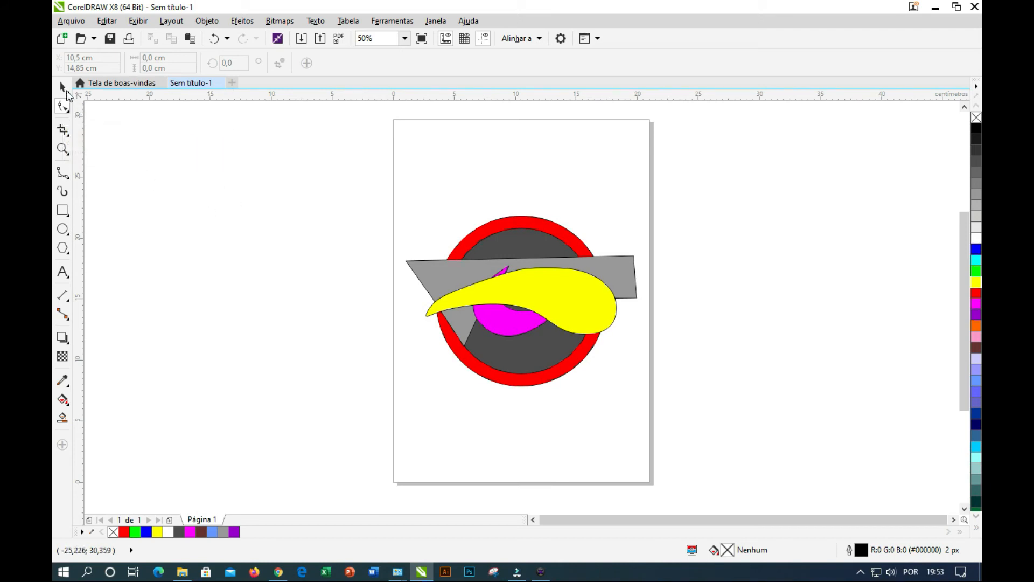
# - Move the yellow B-Spline curve up to the empty area above the circles, at about X 9.5 cm, Y 24.9 cm
pyautogui.click(62, 88)
pyautogui.click(514, 300)
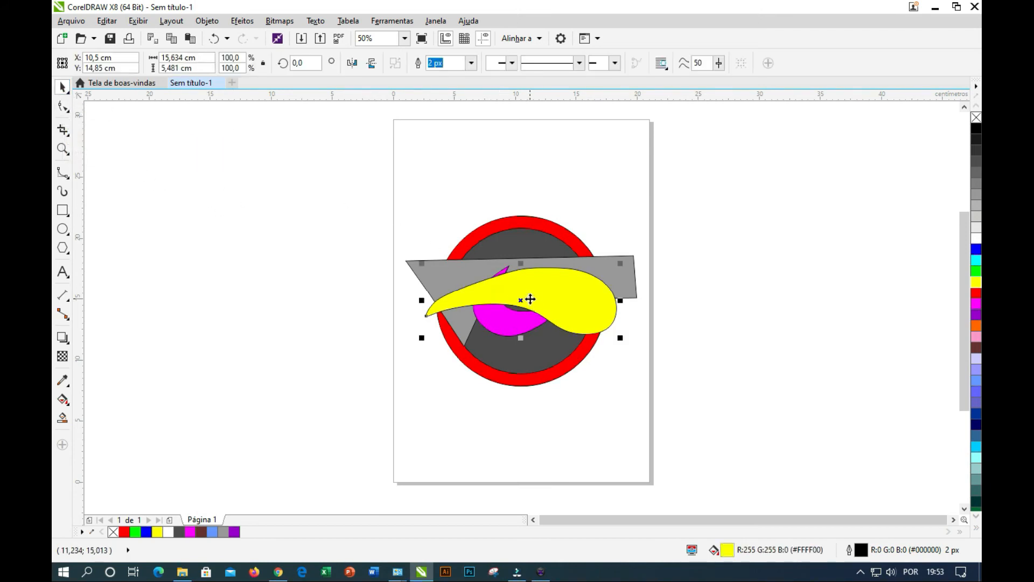
pyautogui.moveTo(561, 285); pyautogui.dragTo(550, 162)
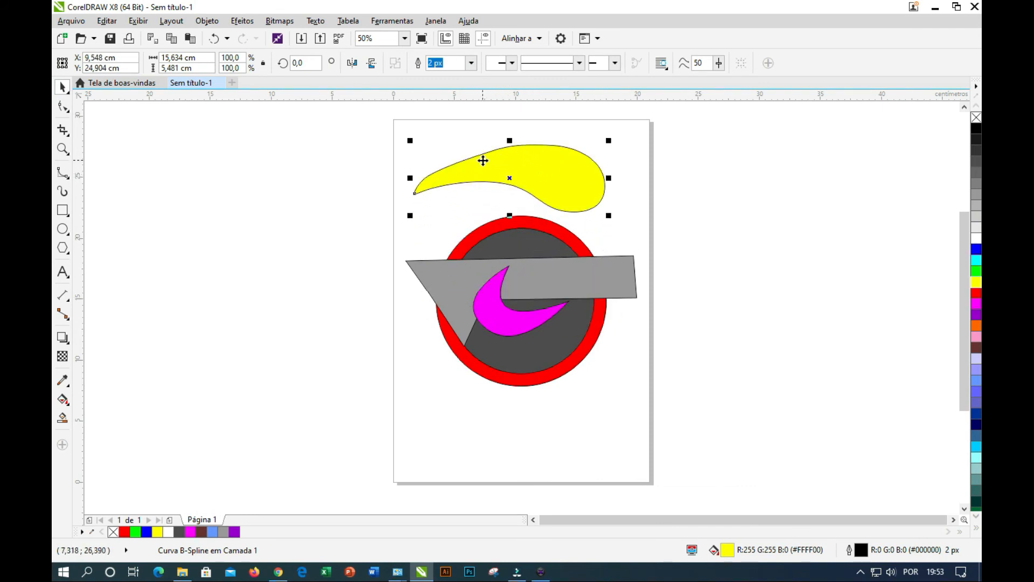
# - Reshape the narrow end of the yellow B-Spline with the Shape tool, moving one control point on its upper side and two on its lower side
pyautogui.click(59, 114)
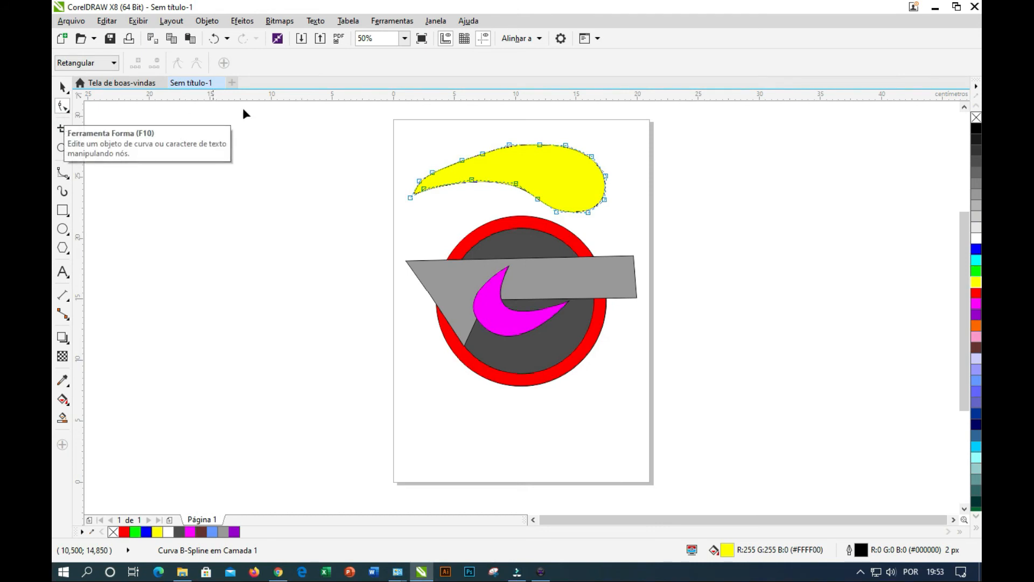
pyautogui.click(65, 176)
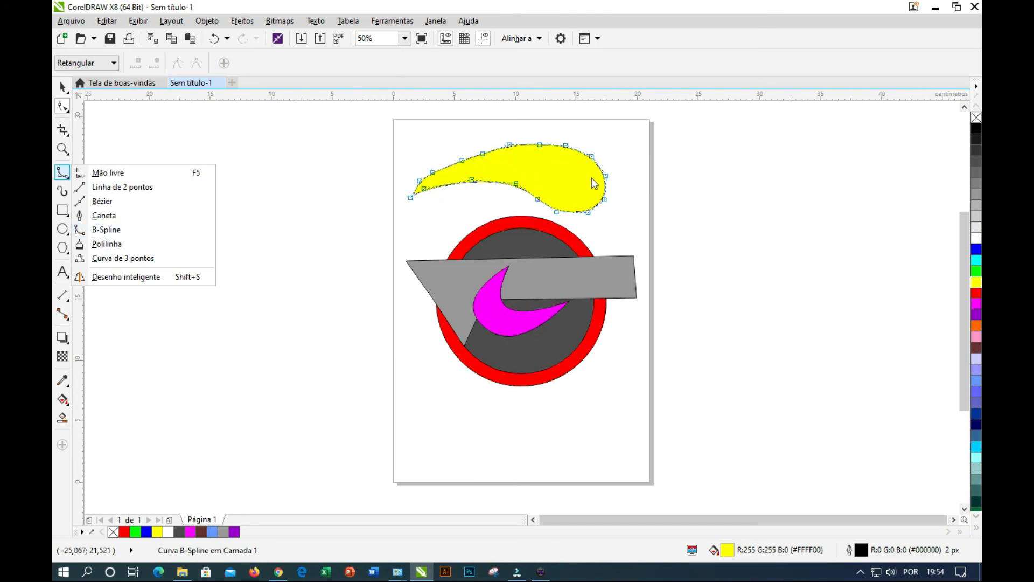
pyautogui.click(59, 111)
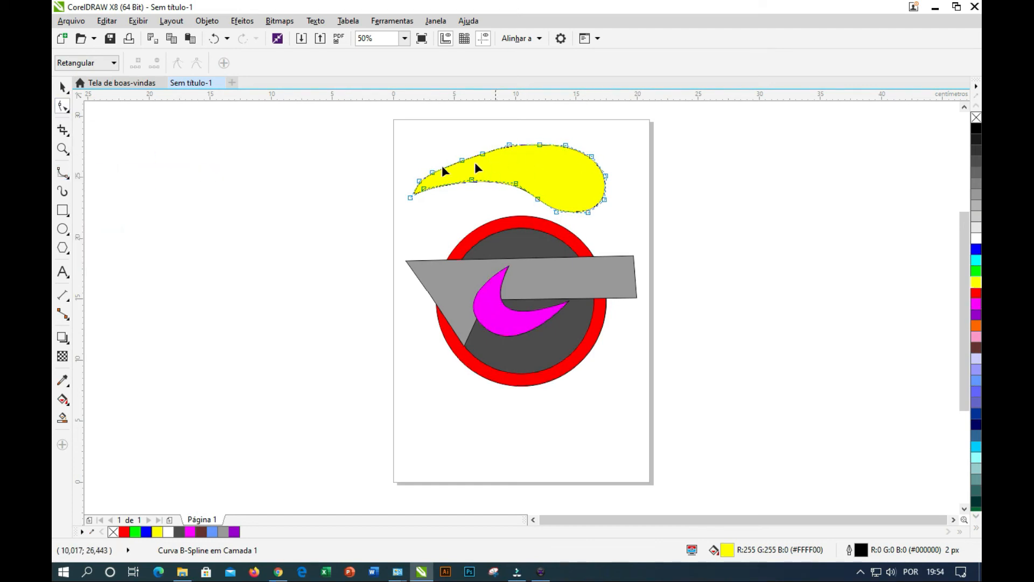
pyautogui.scroll(2, 526, 168)
pyautogui.moveTo(524, 166); pyautogui.dragTo(489, 247)
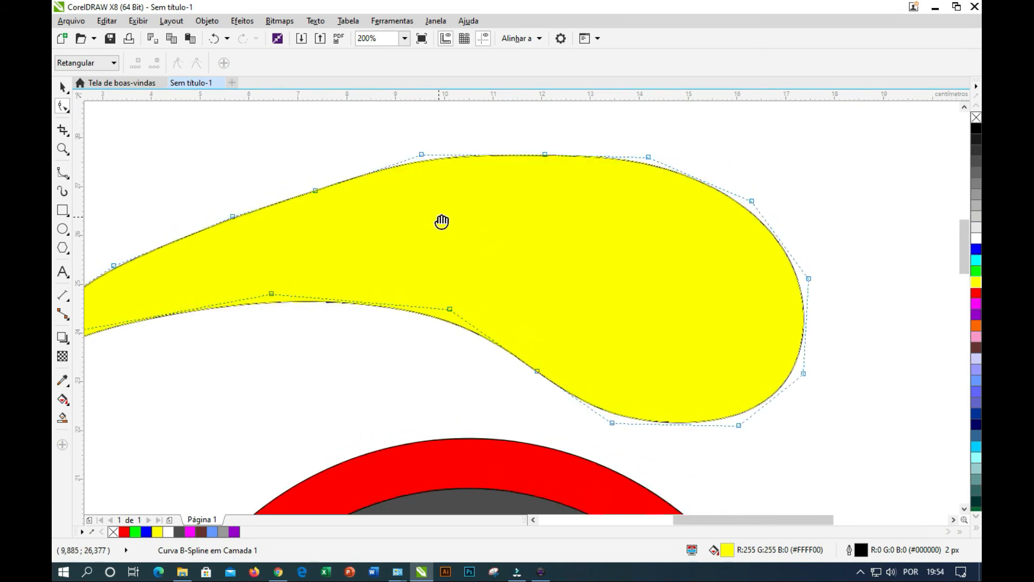
pyautogui.moveTo(441, 221); pyautogui.dragTo(584, 226)
pyautogui.moveTo(493, 228); pyautogui.dragTo(547, 247)
pyautogui.scroll(1, 455, 246)
pyautogui.moveTo(460, 210); pyautogui.dragTo(462, 286)
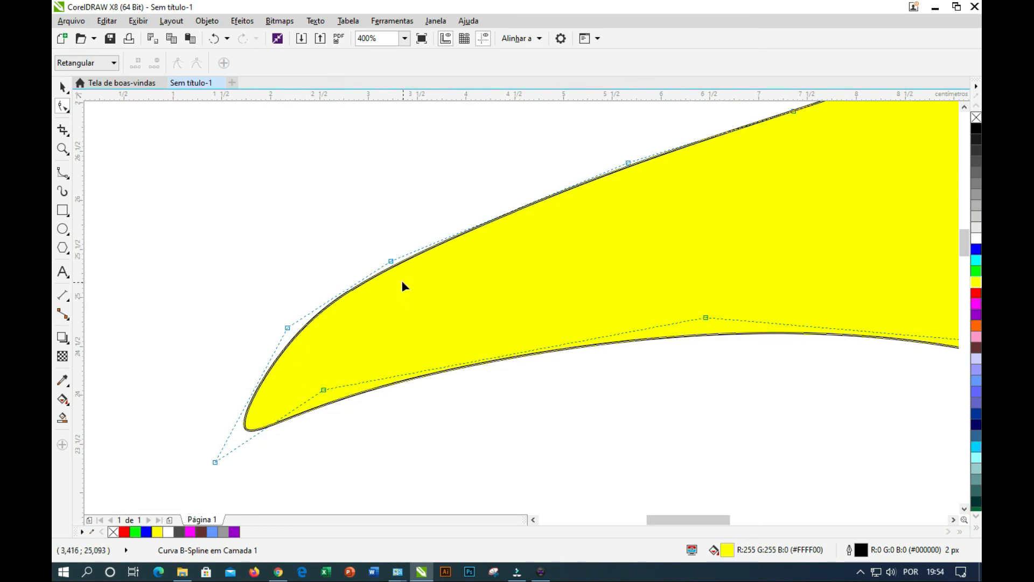
pyautogui.moveTo(390, 262); pyautogui.dragTo(412, 205)
pyautogui.moveTo(706, 318); pyautogui.dragTo(711, 390)
pyautogui.moveTo(324, 389); pyautogui.dragTo(464, 306)
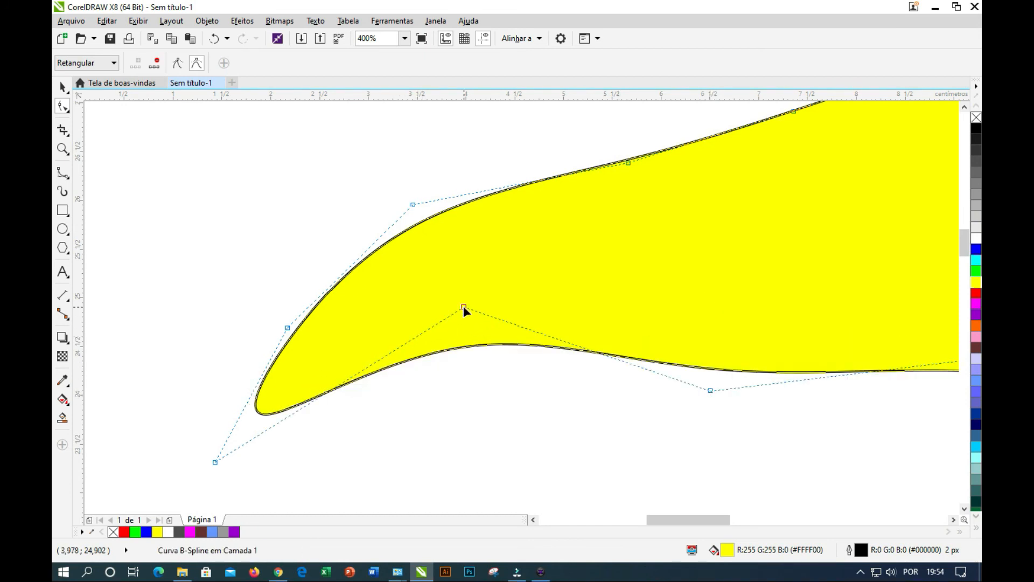
# - Pull the control point at the middle of the yellow curve's upper edge upward and delete that point
pyautogui.scroll(-2, 463, 306)
pyautogui.scroll(1, 585, 238)
pyautogui.scroll(1, 585, 239)
pyautogui.moveTo(638, 243); pyautogui.dragTo(639, 208)
pyautogui.scroll(-1, 642, 203)
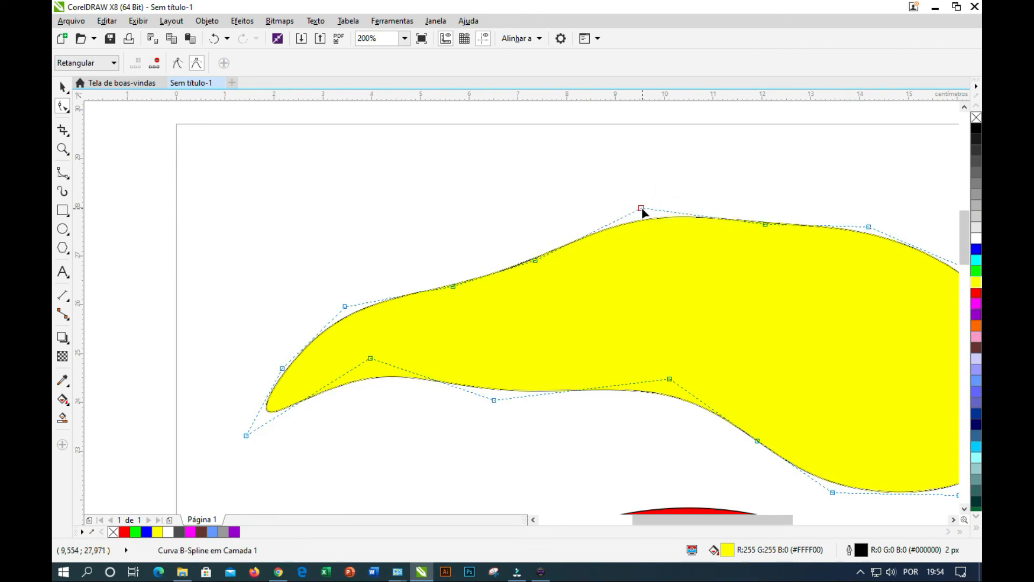
pyautogui.click(157, 70)
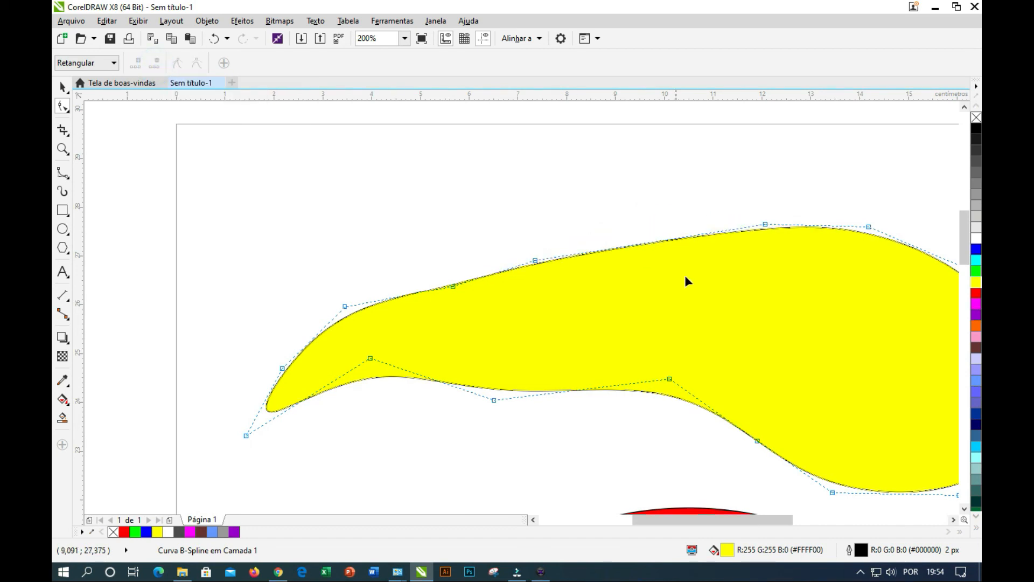
# - Widen the rounded end of the yellow curve by moving four control points along its upper and outer edge outward
pyautogui.moveTo(767, 271); pyautogui.dragTo(643, 262)
pyautogui.moveTo(641, 216); pyautogui.dragTo(578, 200)
pyautogui.moveTo(745, 218); pyautogui.dragTo(743, 205)
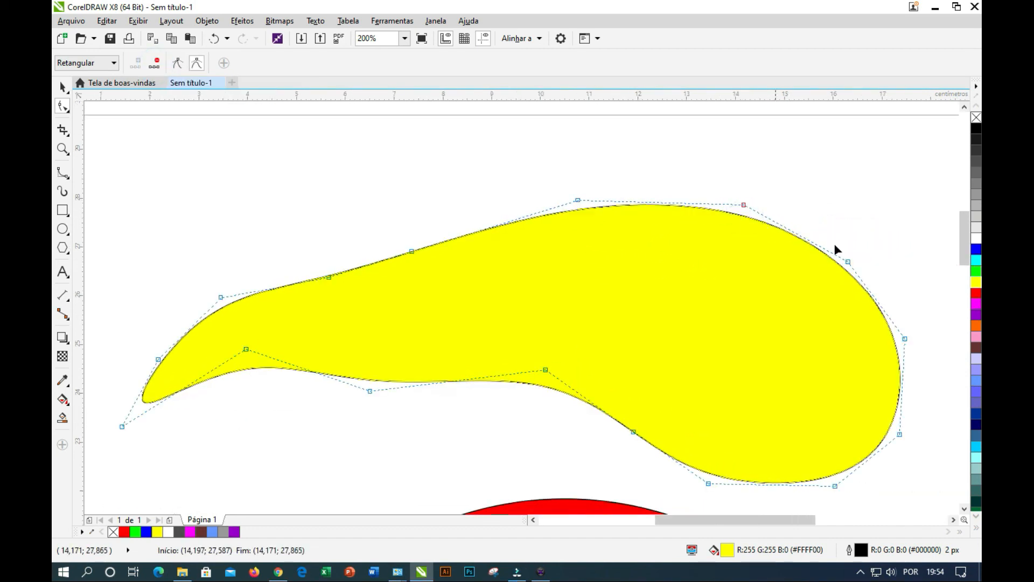
pyautogui.moveTo(846, 263); pyautogui.dragTo(851, 248)
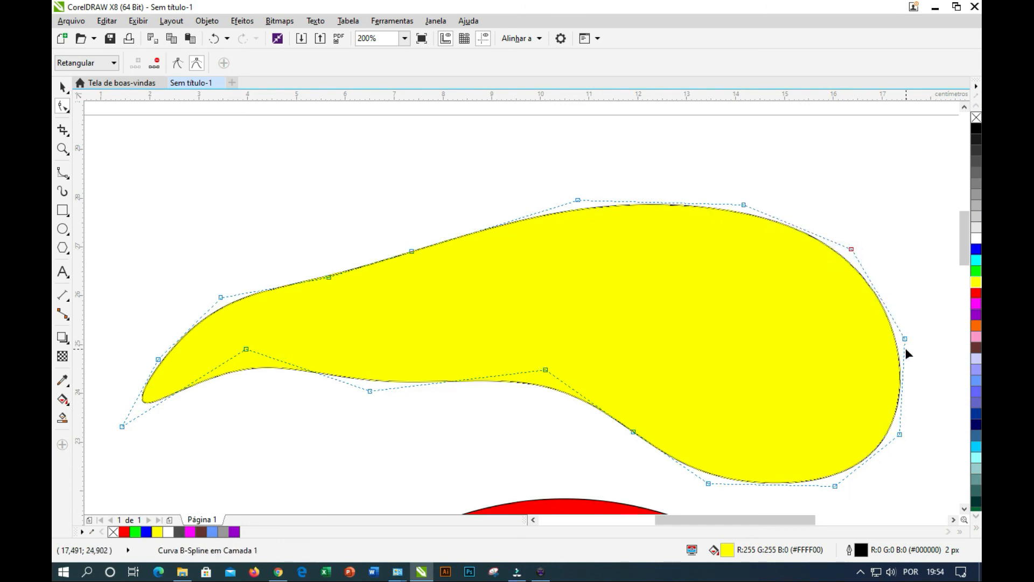
pyautogui.moveTo(905, 339); pyautogui.dragTo(913, 340)
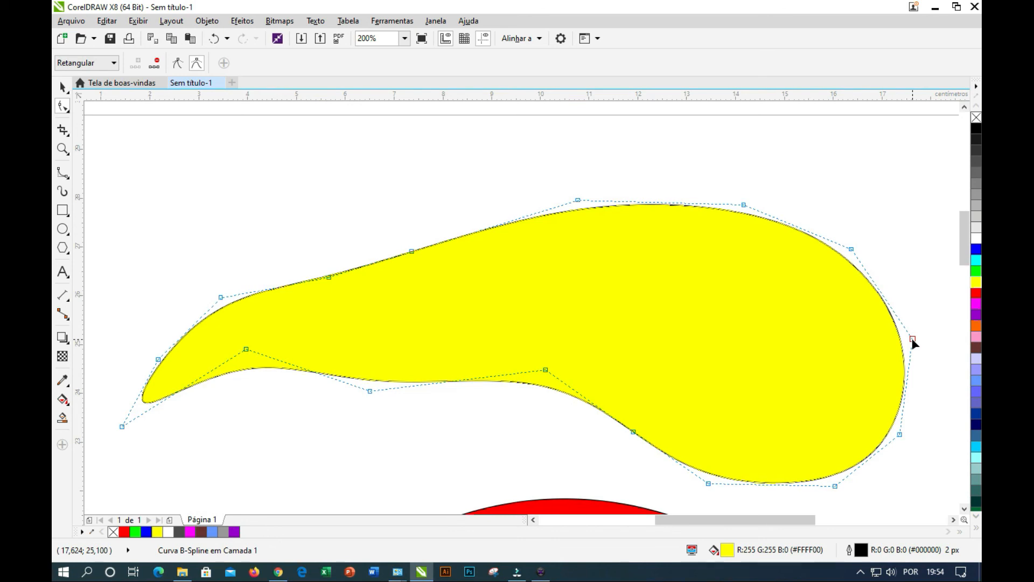
# - Select the magenta curve for node editing and make its concave inner edge shallower by moving the upper tip's curve handle inward
pyautogui.scroll(-3, 646, 296)
pyautogui.scroll(2, 541, 280)
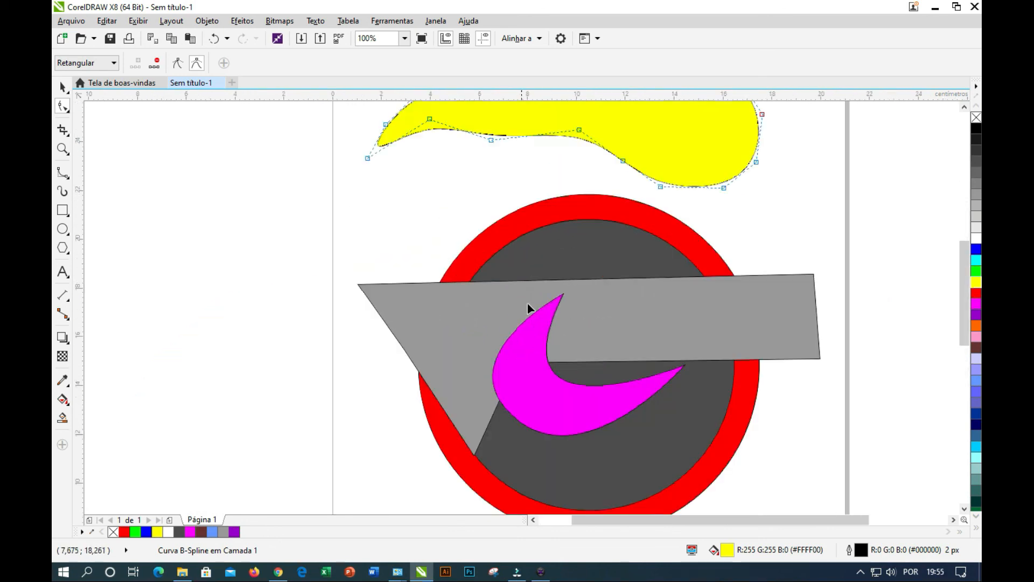
pyautogui.click(536, 378)
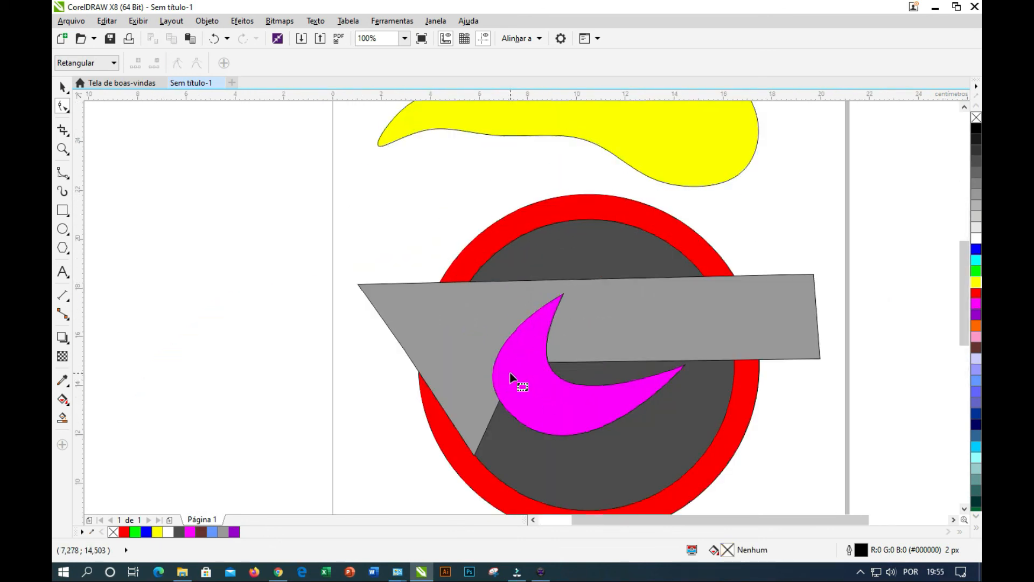
pyautogui.click(545, 406)
pyautogui.scroll(2, 430, 304)
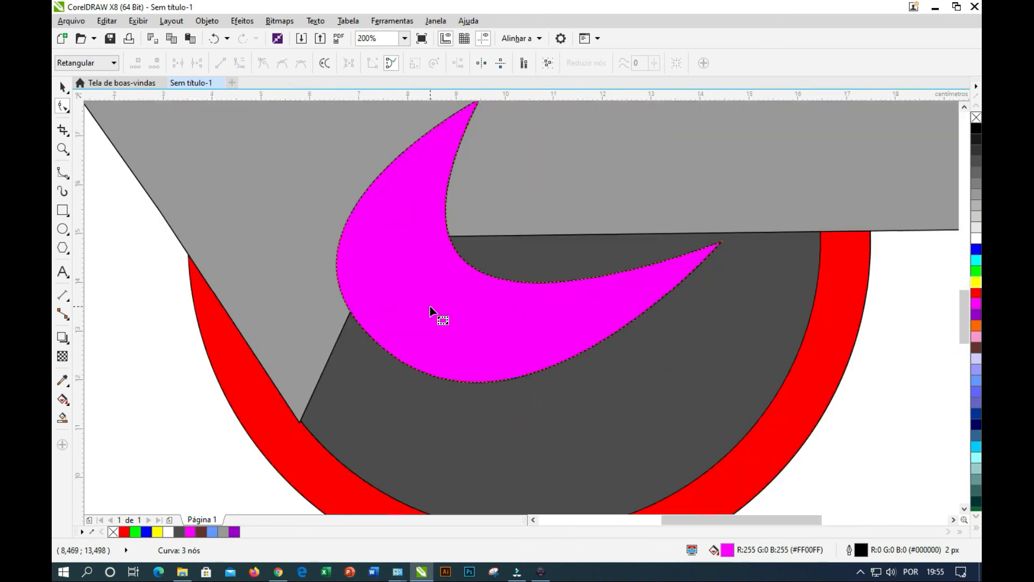
pyautogui.moveTo(484, 205); pyautogui.dragTo(414, 255)
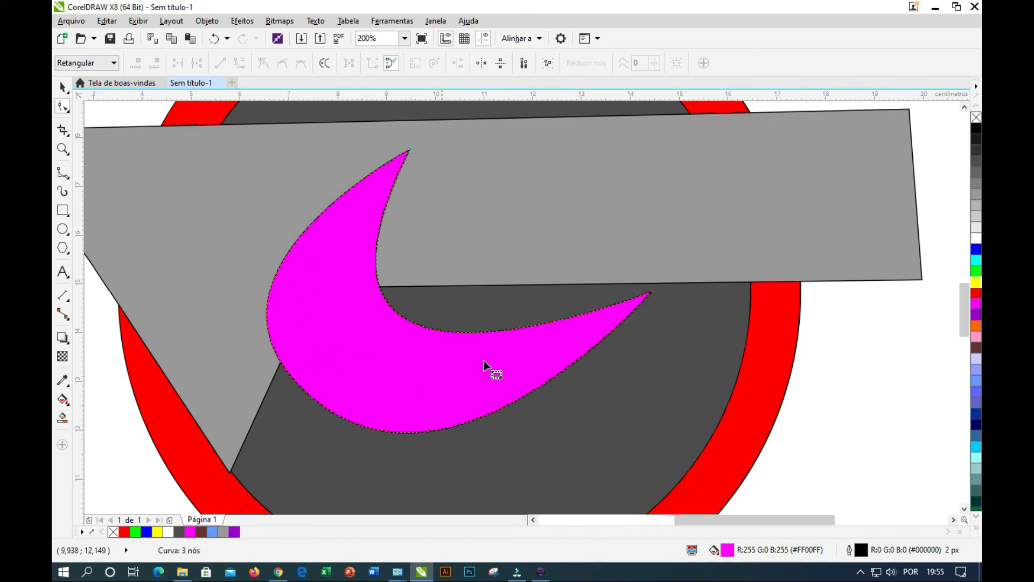
pyautogui.hotkey('alt', 'Tab')
pyautogui.hotkey('alt', 'Tab')
pyautogui.click(653, 292)
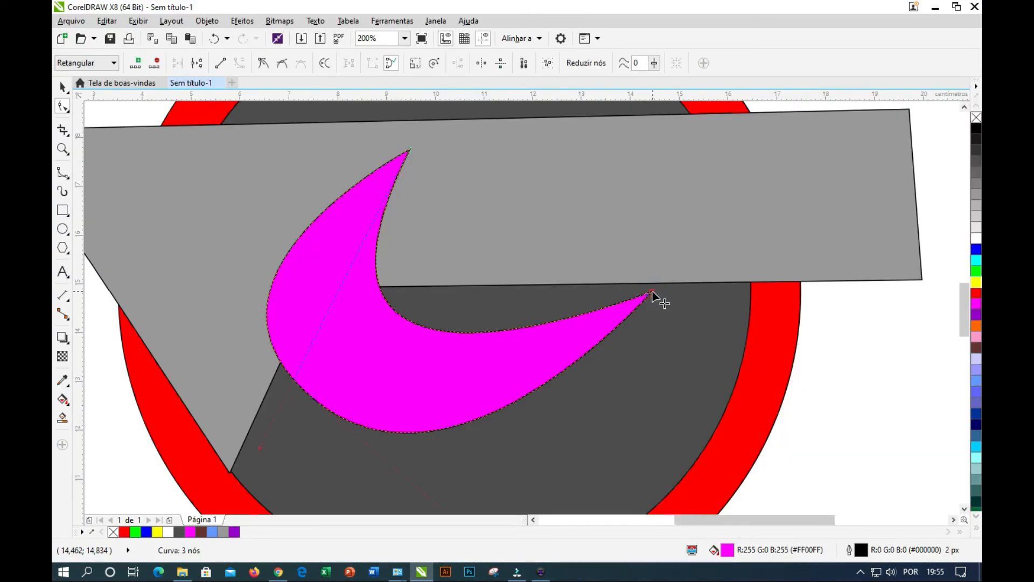
pyautogui.moveTo(616, 335); pyautogui.dragTo(663, 330)
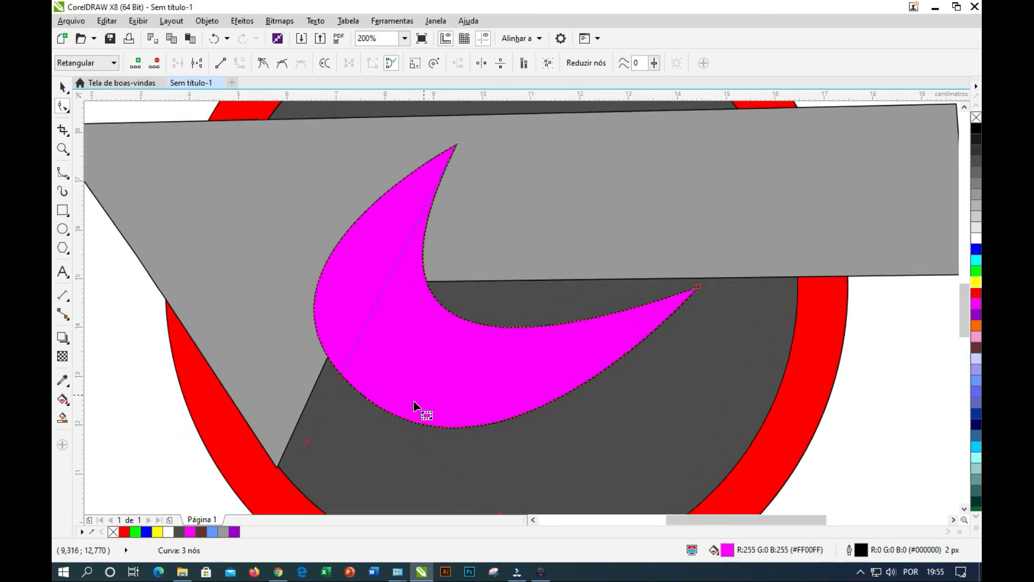
pyautogui.moveTo(305, 444); pyautogui.dragTo(374, 351)
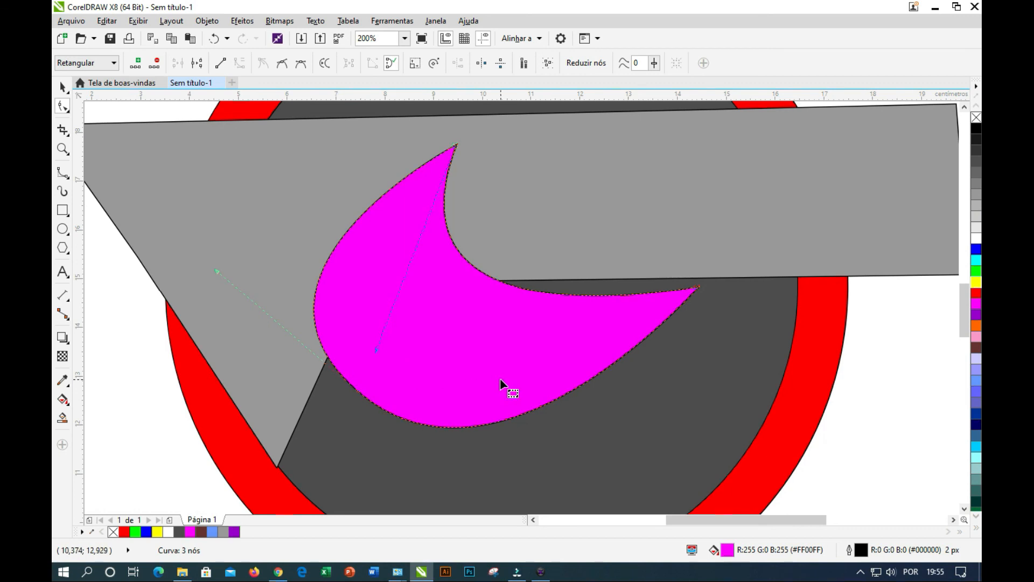
# - Pull the magenta curve's outer edge inward with its curve handle and deepen the inner edge slightly from the upper tip node
pyautogui.moveTo(215, 270); pyautogui.dragTo(260, 273)
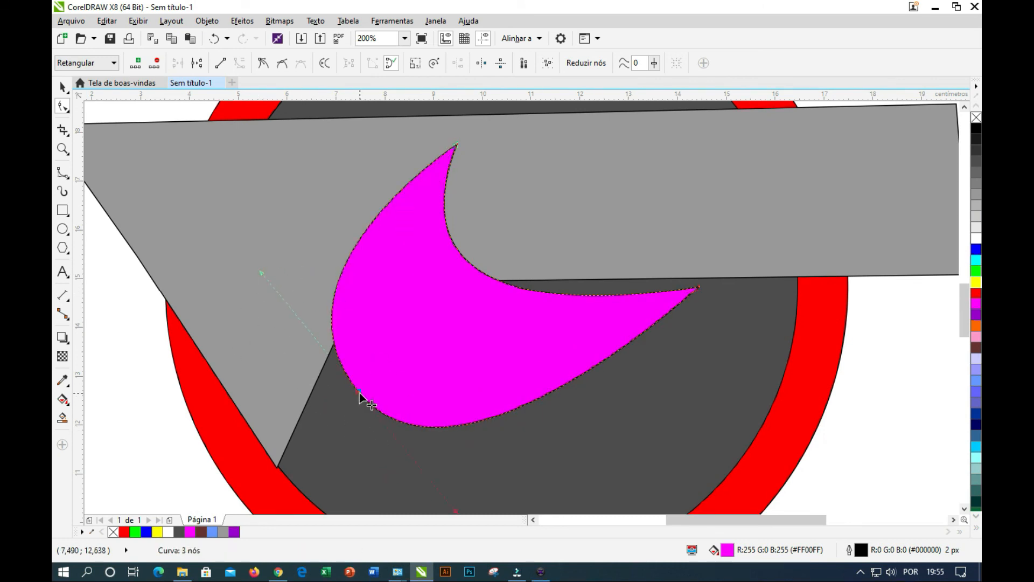
pyautogui.click(454, 144)
pyautogui.moveTo(376, 351); pyautogui.dragTo(374, 376)
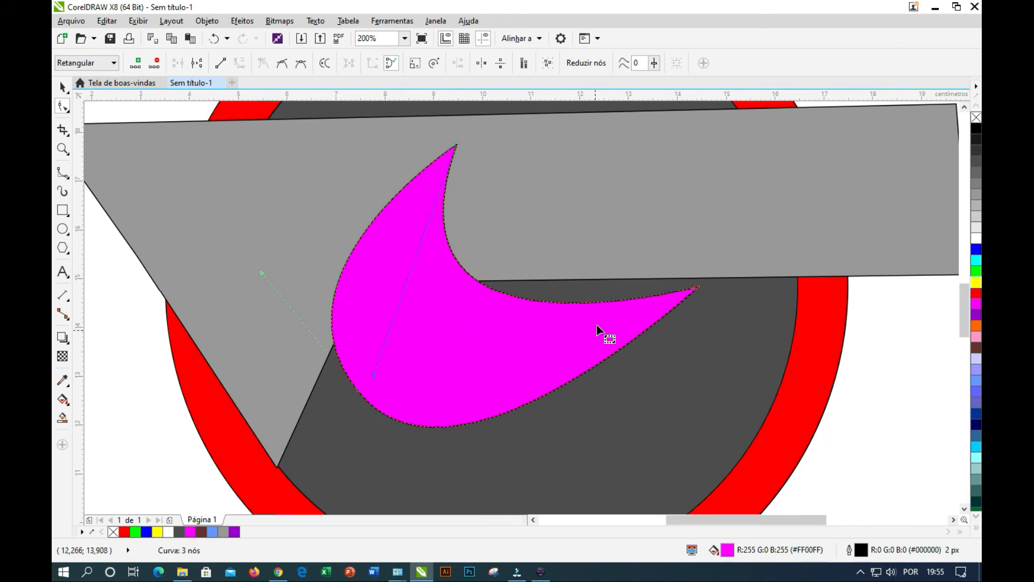
# - Try opening the red circle into an arc of about 314 degrees by moving its node, and undo the change
pyautogui.scroll(-2, 568, 286)
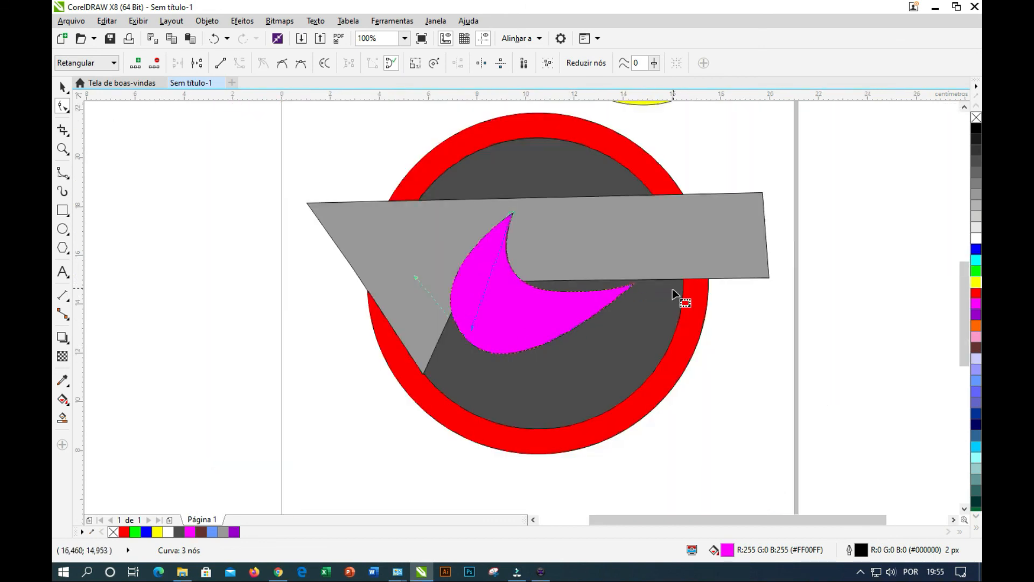
pyautogui.moveTo(612, 305); pyautogui.dragTo(593, 353)
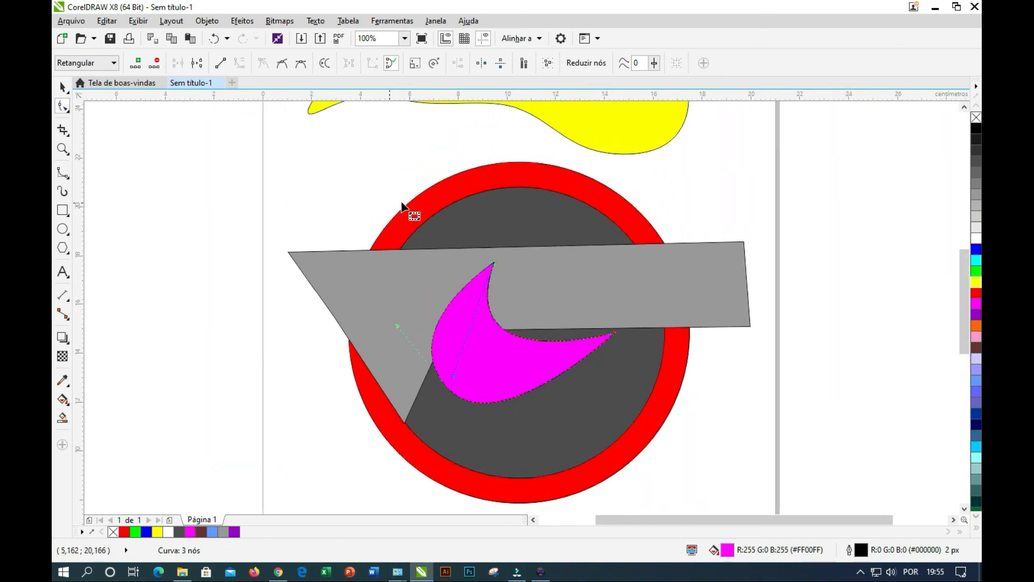
pyautogui.click(541, 182)
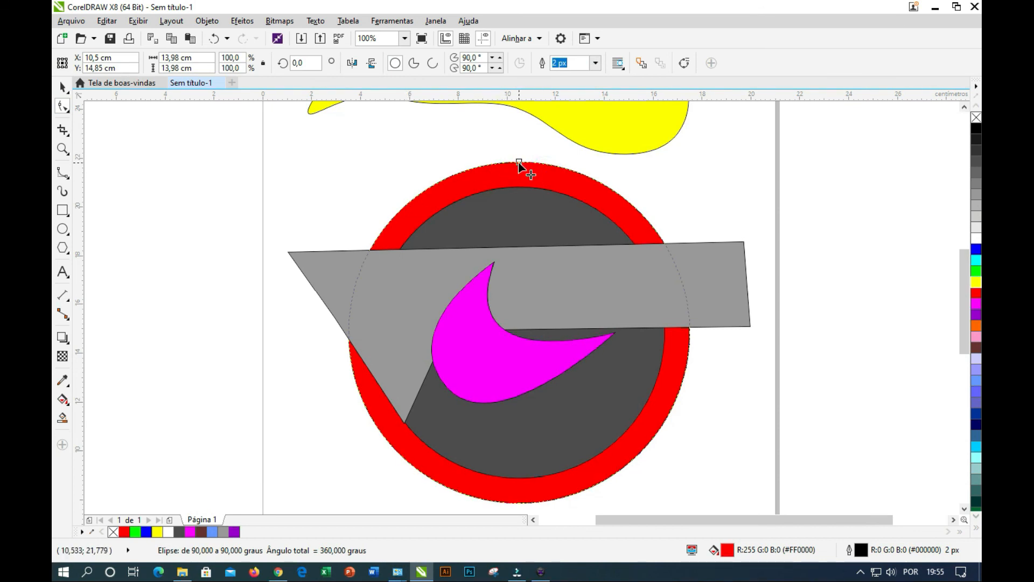
pyautogui.moveTo(519, 163); pyautogui.dragTo(612, 228)
pyautogui.scroll(4, 600, 182)
pyautogui.scroll(-1, 563, 202)
pyautogui.scroll(-3, 563, 199)
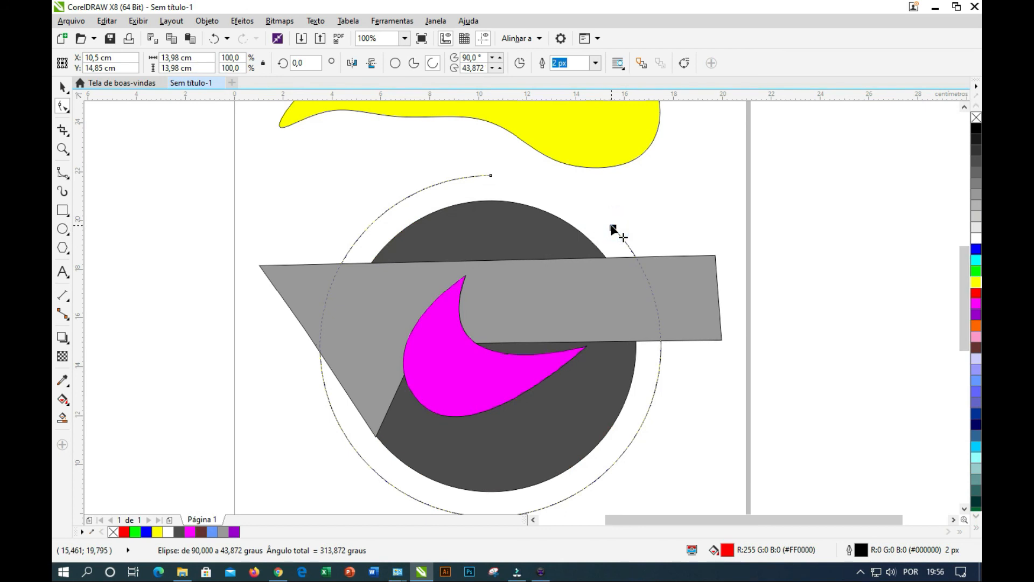
pyautogui.hotkey('ctrl', 'z')
pyautogui.hotkey('ctrl', 'z')
pyautogui.hotkey('ctrl', 'z')
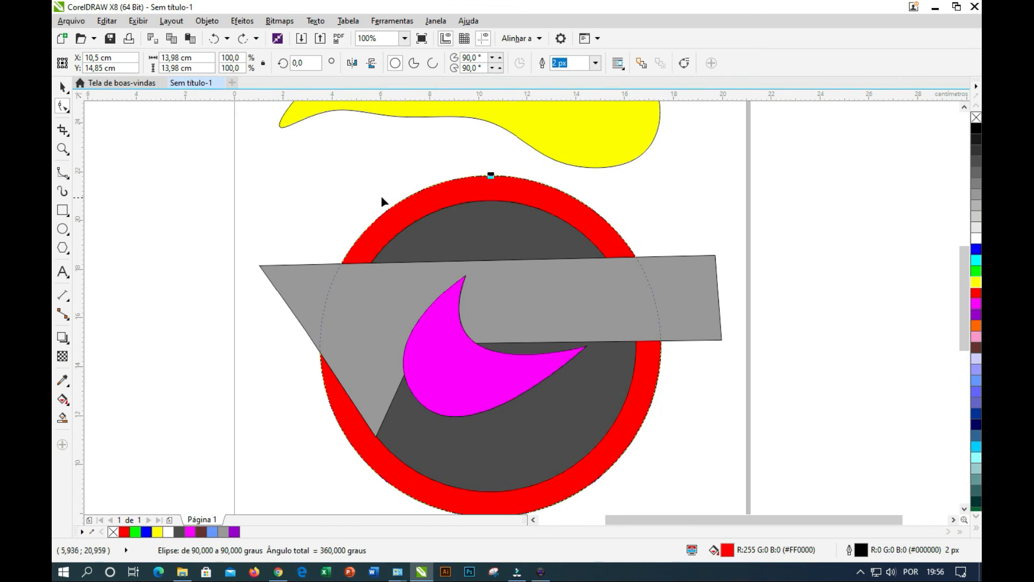
pyautogui.scroll(-1, 422, 200)
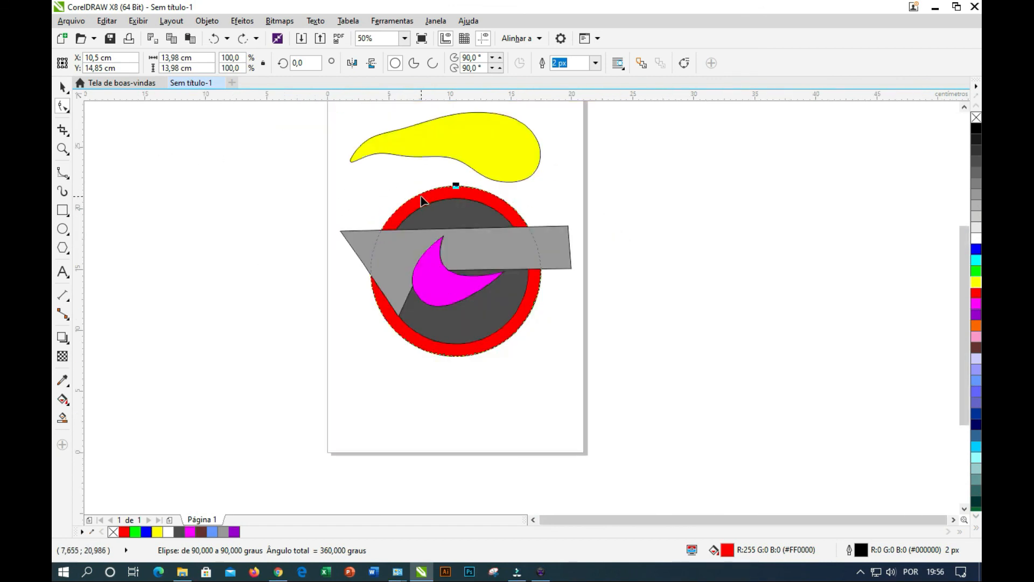
pyautogui.click(62, 105)
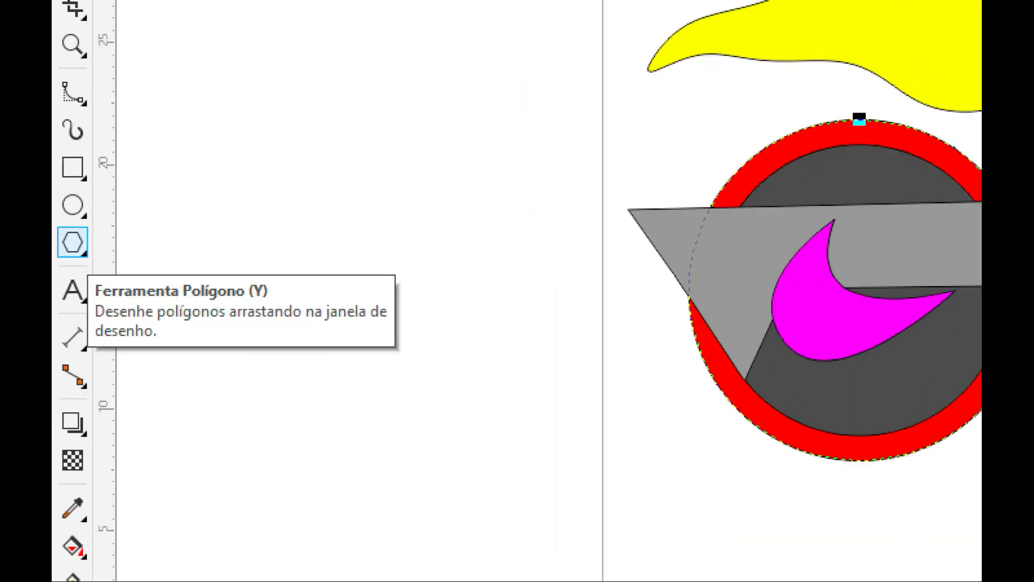
pyautogui.click(63, 247)
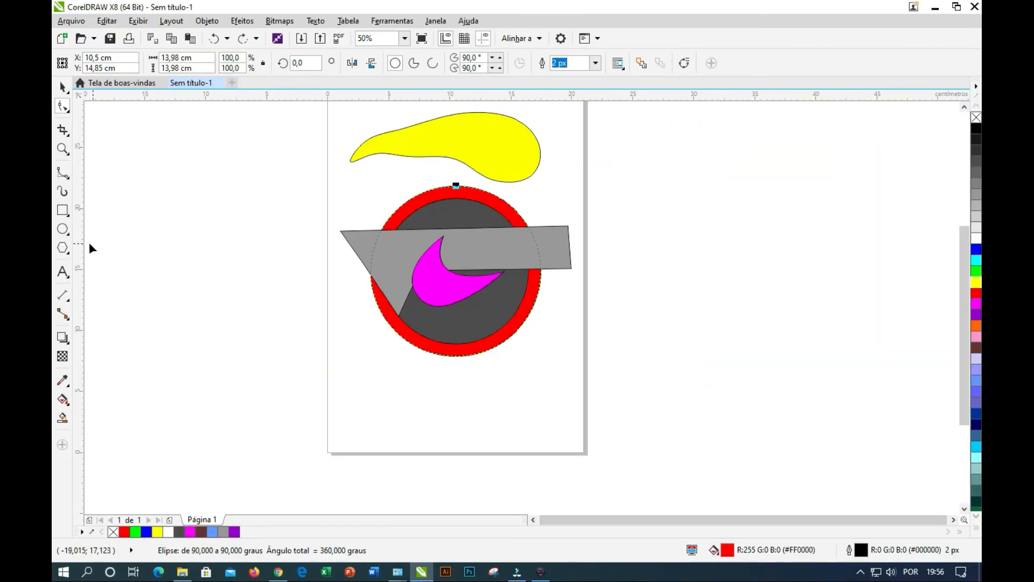